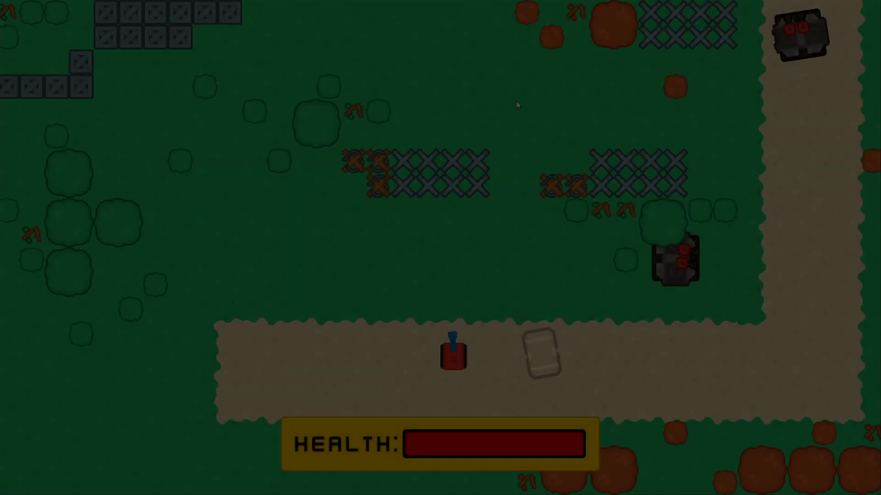
key("w")
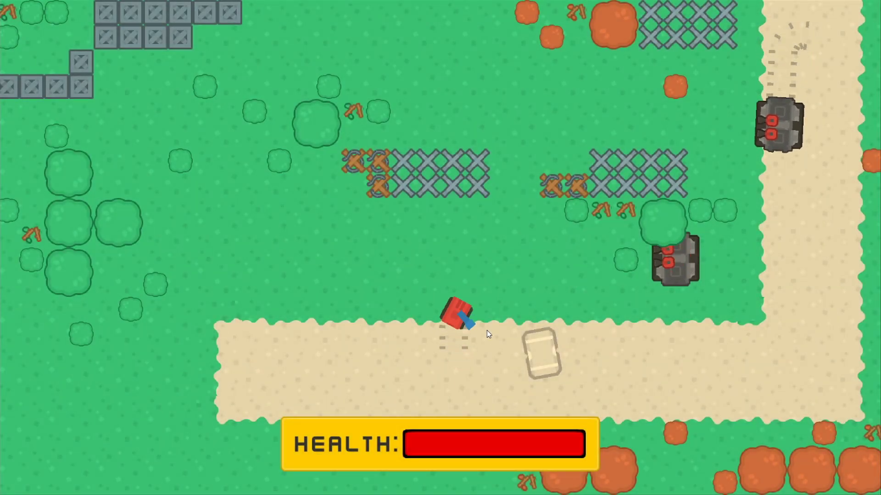
key("d")
key("s")
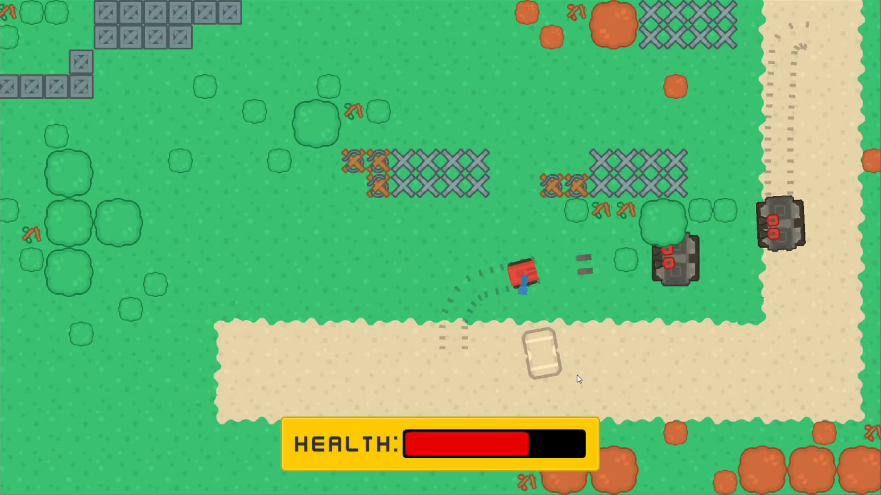
left_click(523, 243)
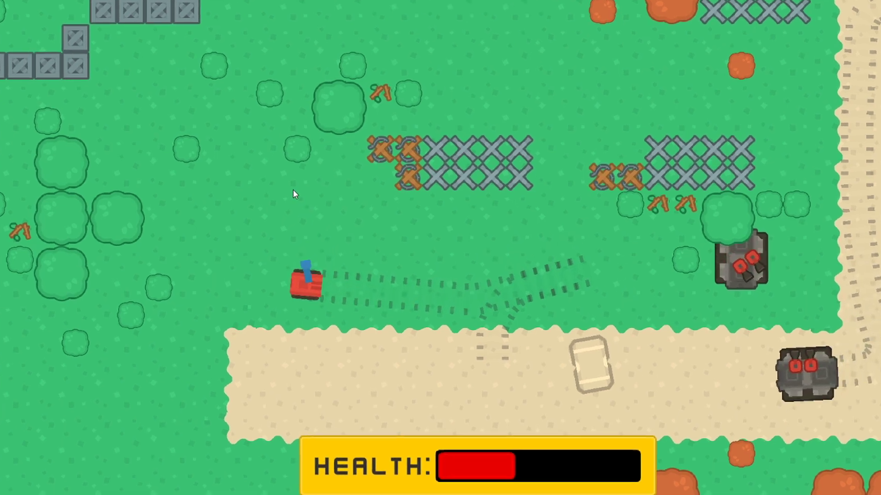
left_click(294, 194)
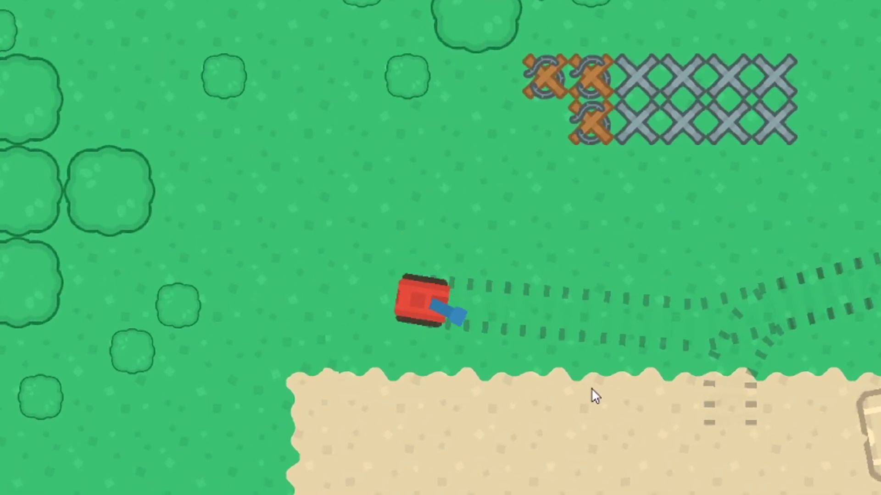
left_click(466, 398)
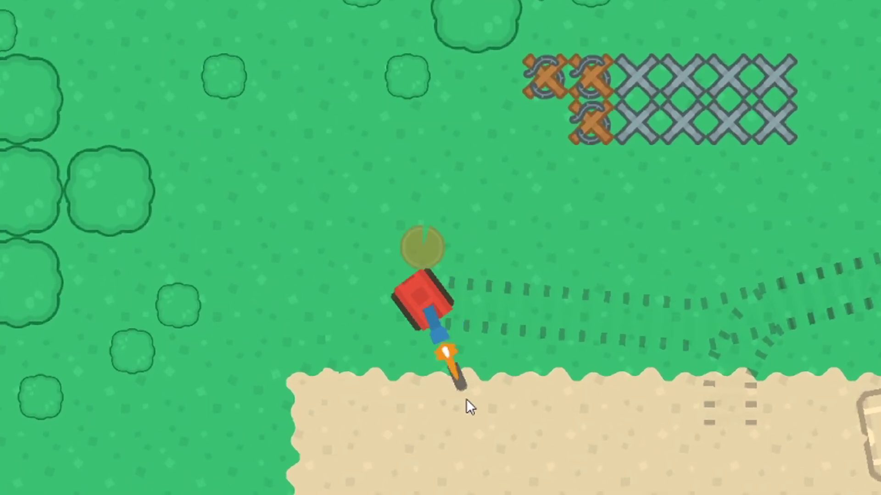
key("s")
left_click(352, 202)
key("a")
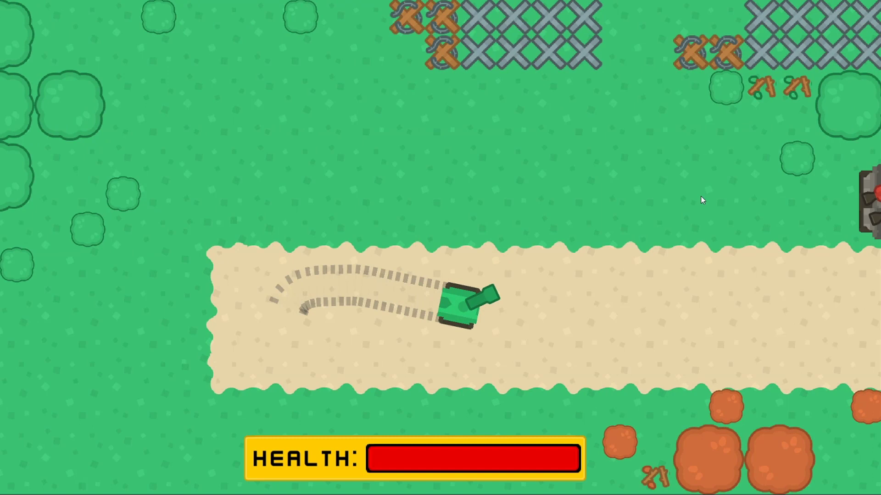
key("d")
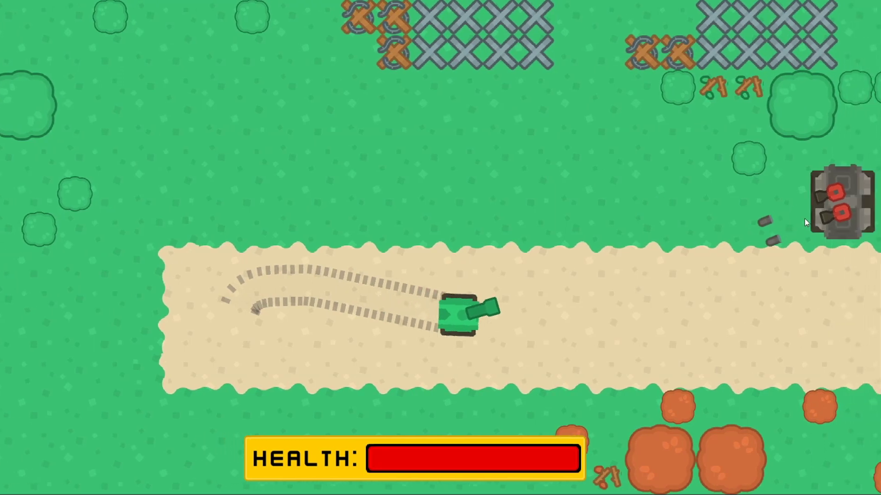
left_click(785, 218)
left_click(730, 209)
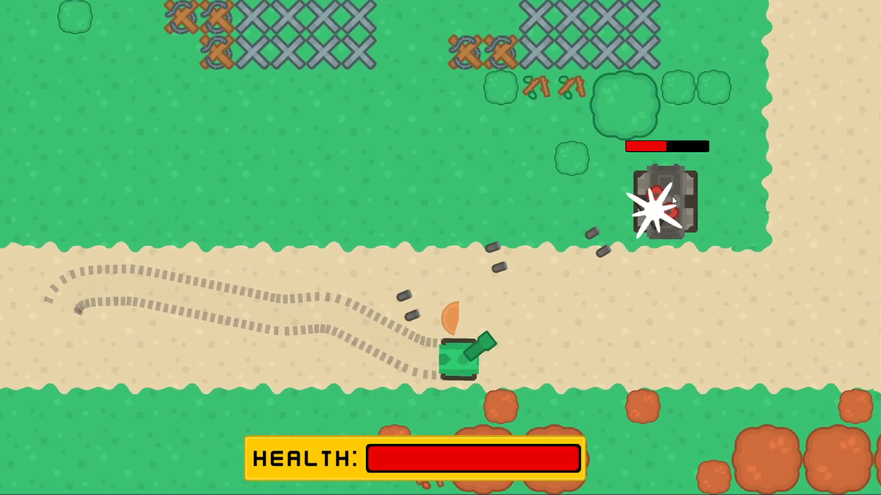
key("w")
key("d")
left_click(532, 216)
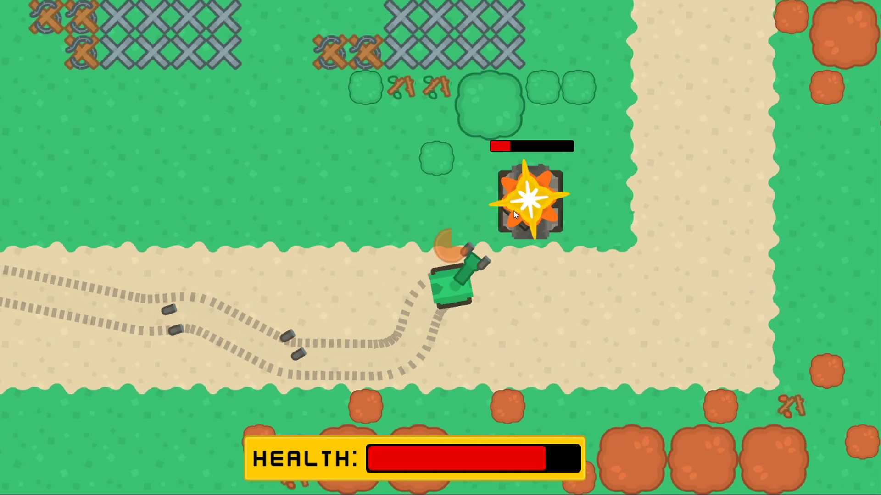
left_click(490, 172)
key("w")
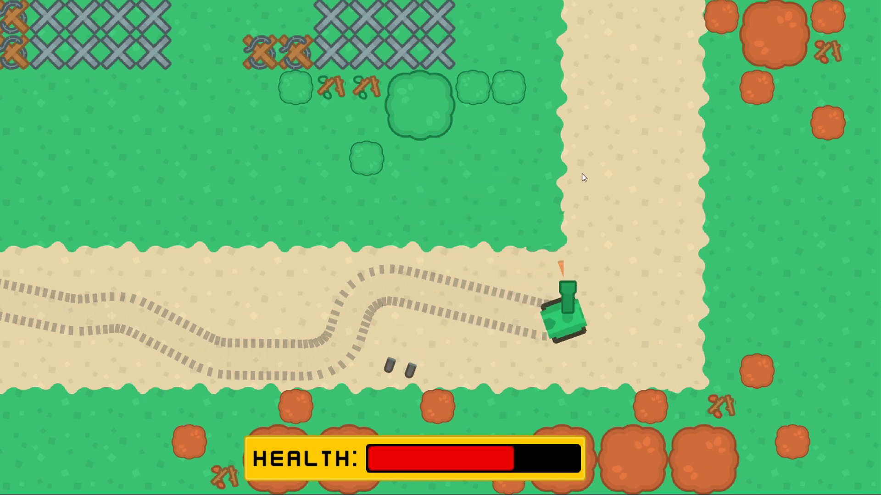
left_click(474, 113)
left_click(554, 78)
key("w")
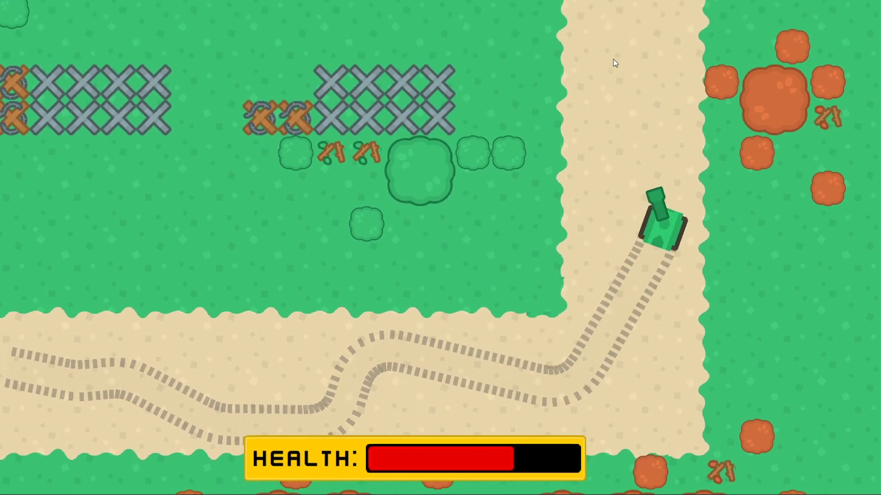
left_click(715, 40)
key("w")
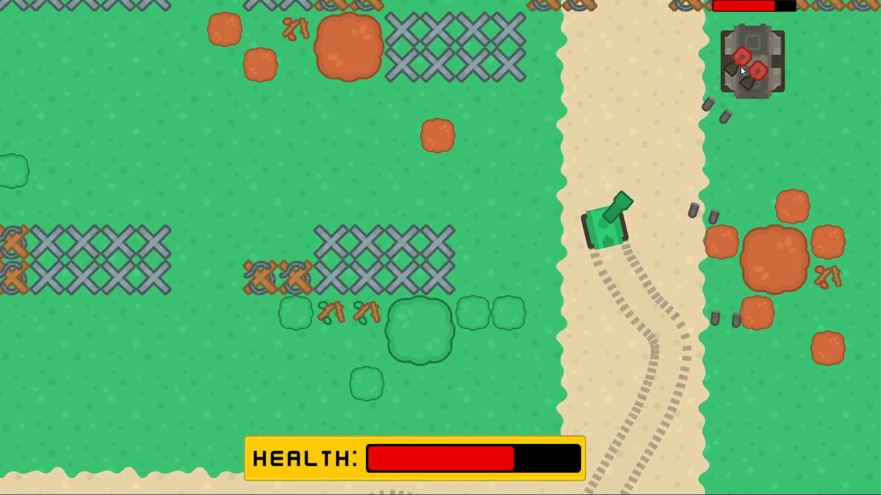
left_click(737, 169)
key("w")
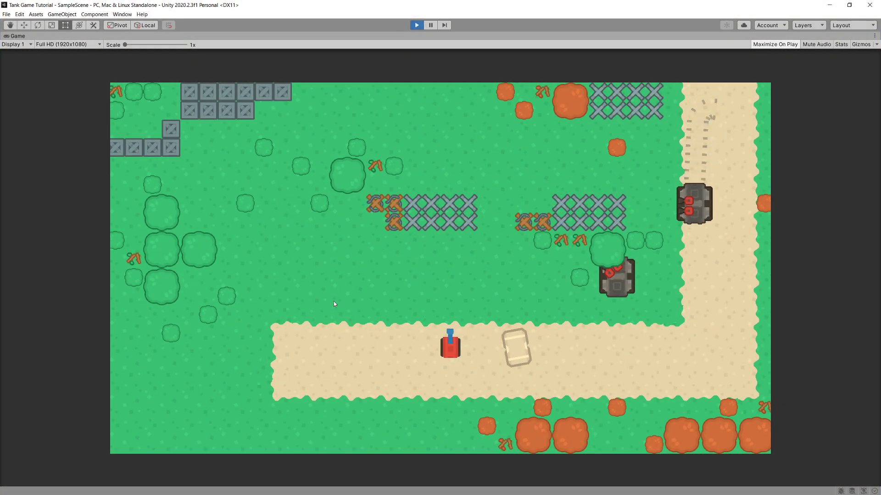
Play-test the scene by driving the red tank in a loop over the grass to the sand road's west end and back.
key("a")
key("w")
key("w")
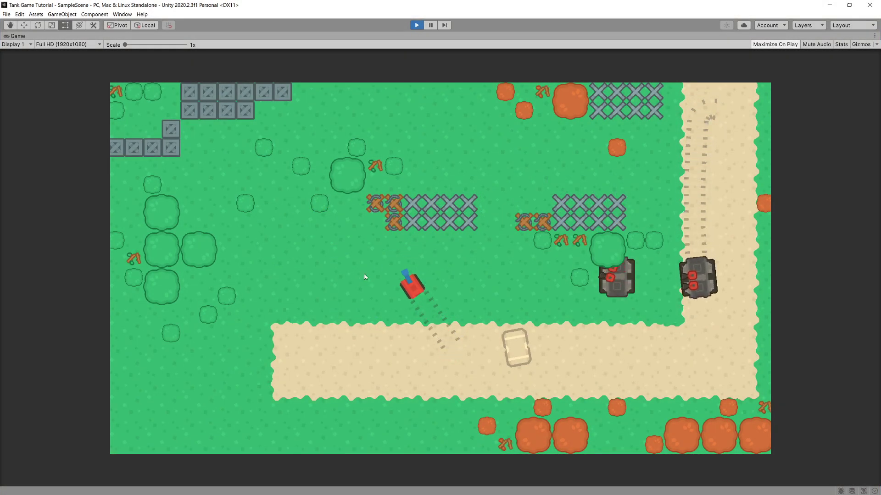
key("a")
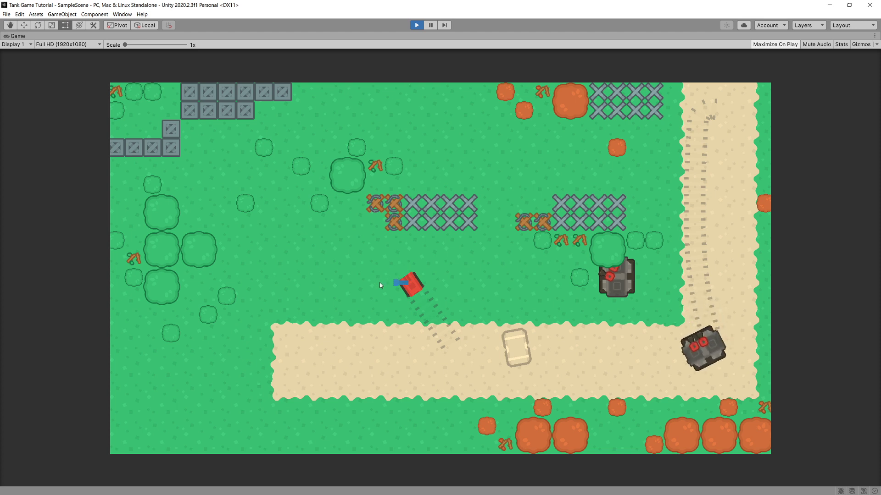
key("a")
key("w")
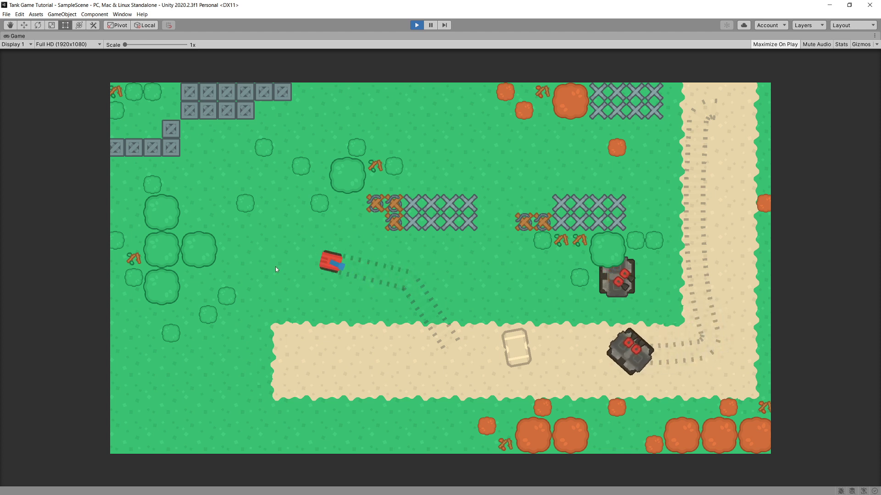
key("w")
key("a")
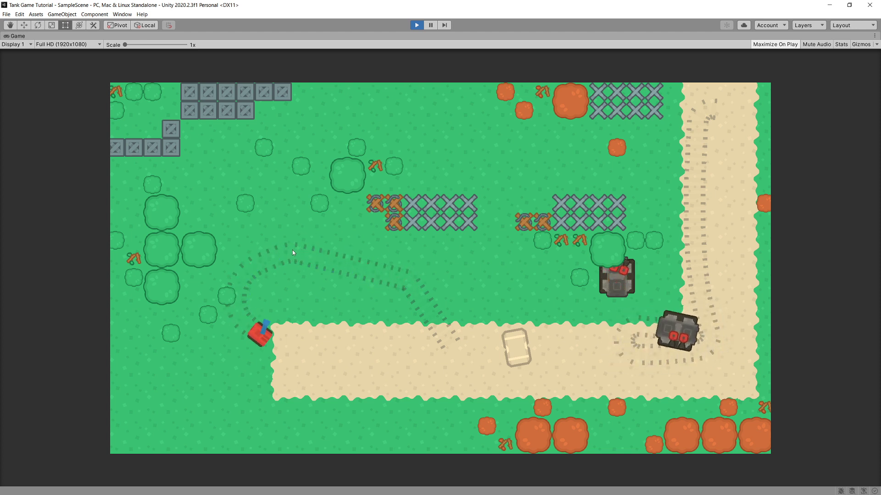
key("w")
key("a")
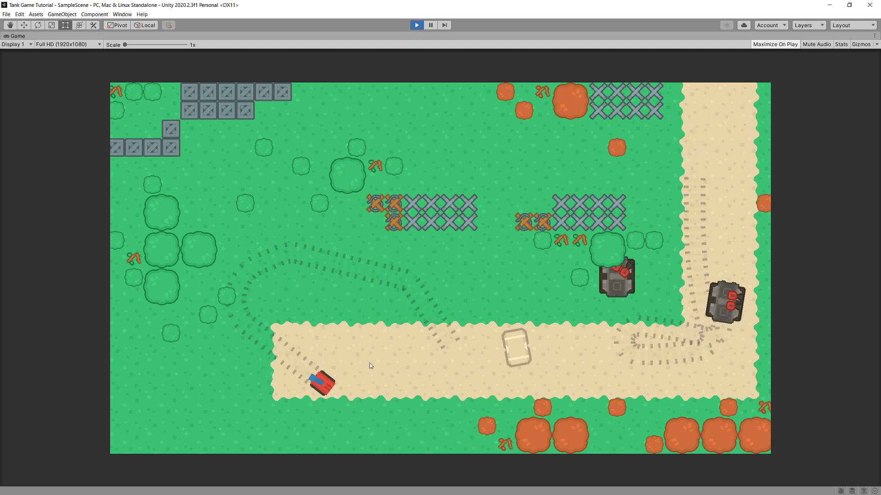
key("a")
key("w")
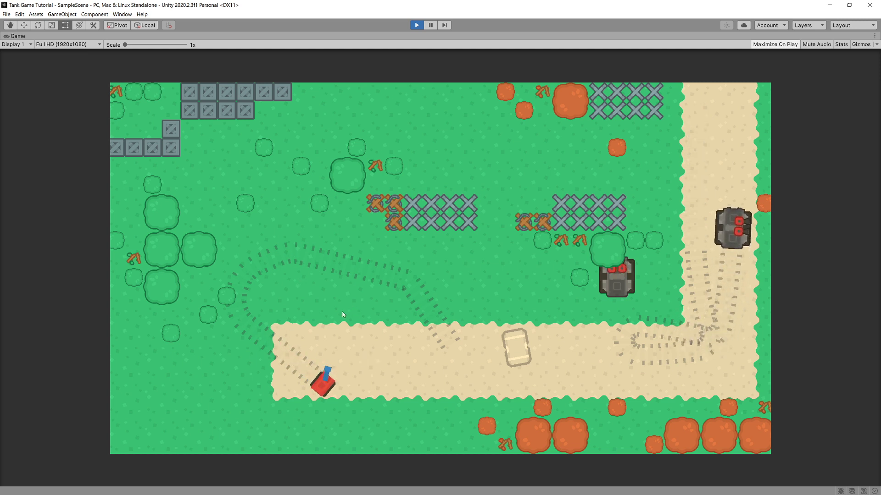
key("w")
key("d")
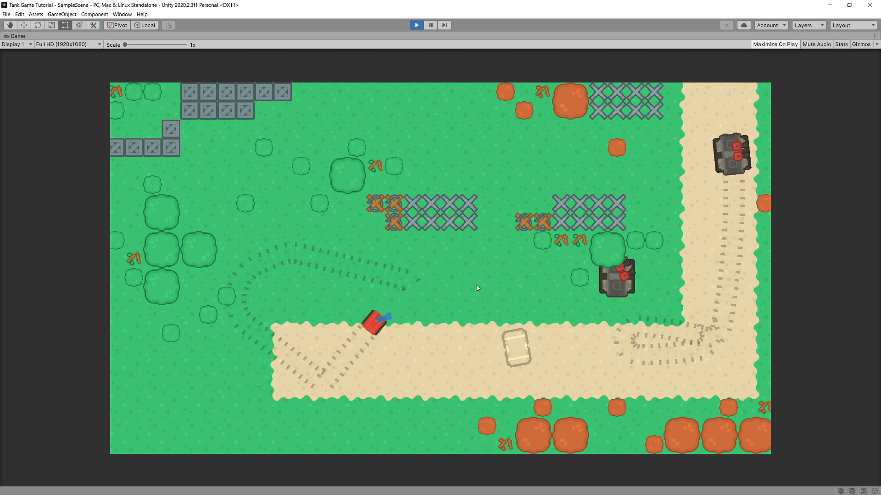
Fire at the static enemy tank beside the large bush while driving the red tank to the gap between the two barricade rows.
left_click(477, 286)
key("w")
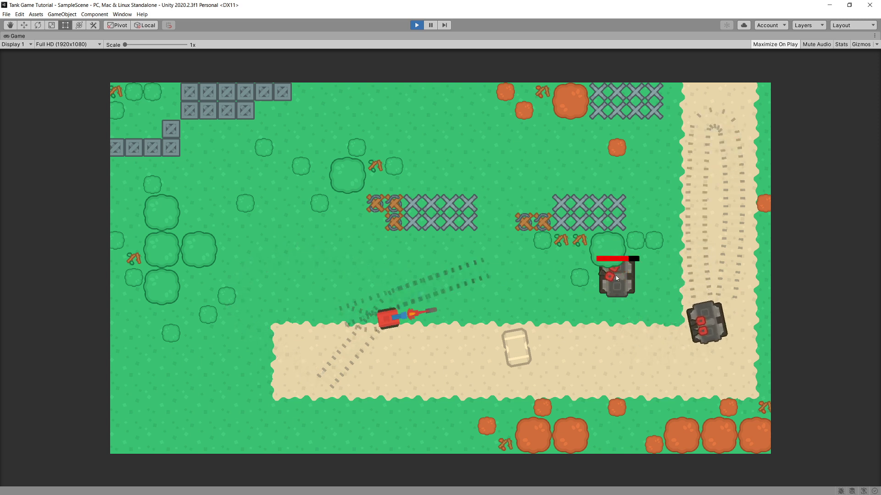
left_click(614, 274)
key("w")
key("a")
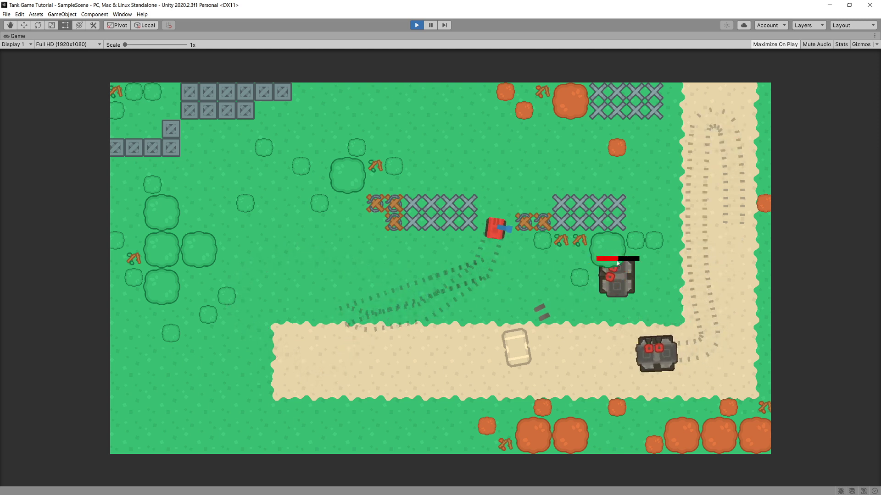
key("w")
key("a")
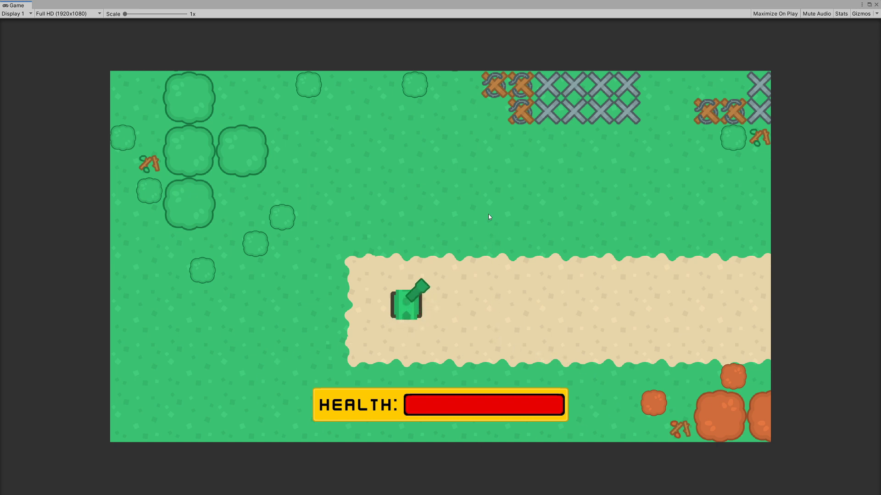
left_click(494, 161)
left_click(490, 181)
left_click(508, 171)
left_click(511, 164)
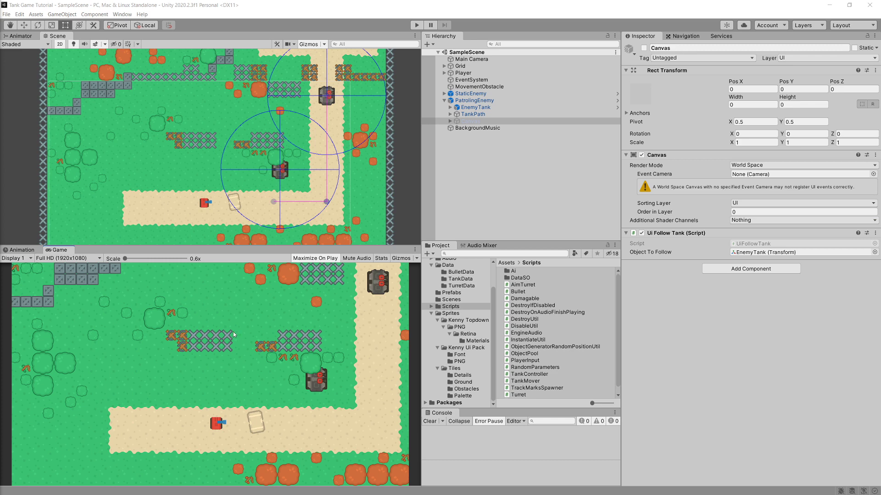
Expand StaticEnemy instead of PatrolingEnemy in the hierarchy and add a new UI Canvas at the scene root.
left_click(491, 157)
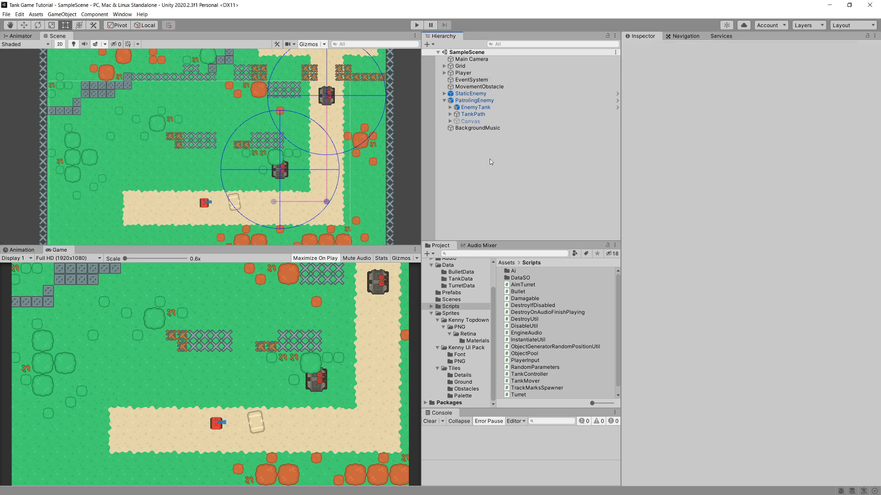
left_click(444, 100)
left_click(446, 94)
left_click(444, 94)
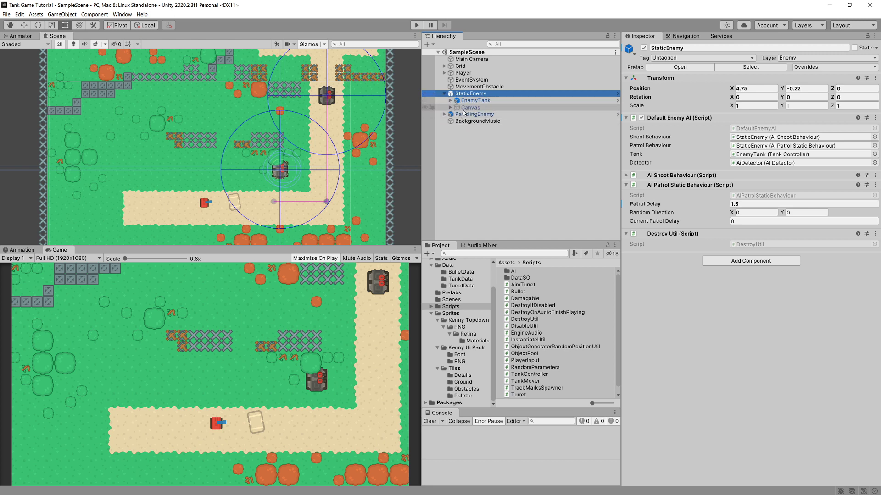
right_click(452, 158)
mouse_move(484, 317)
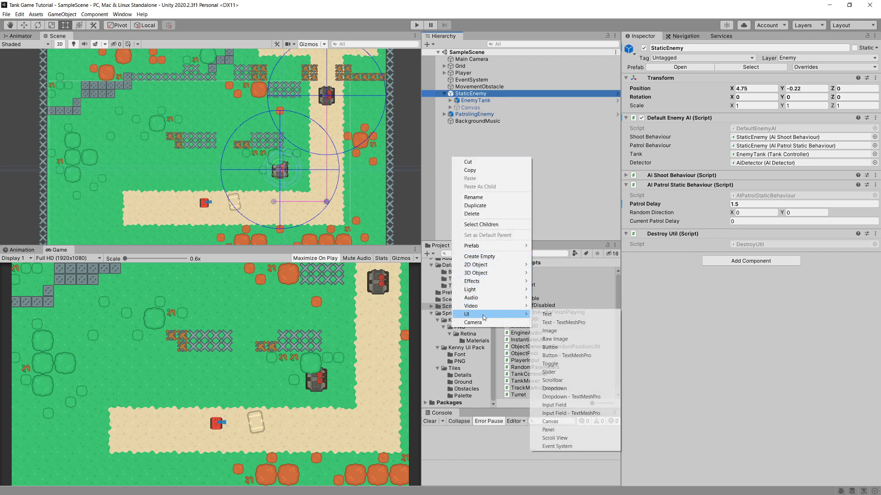
left_click(550, 422)
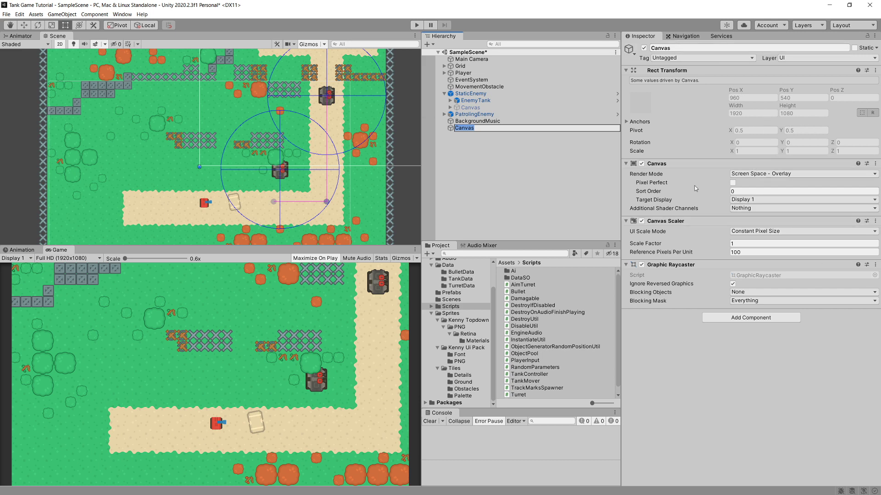
Add a UI Panel to the new Canvas and shrink it symmetrically about its centre to roughly half the canvas size.
right_click(473, 128)
mouse_move(500, 285)
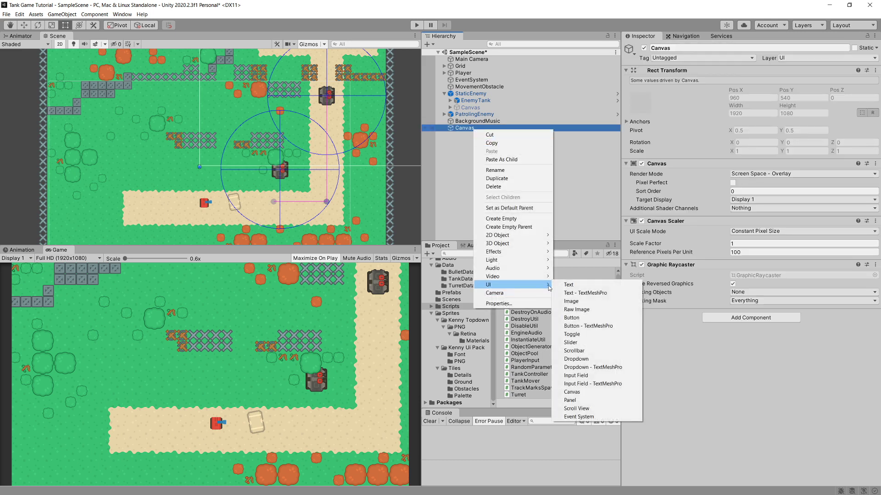
left_click(569, 403)
key("Return")
key("f")
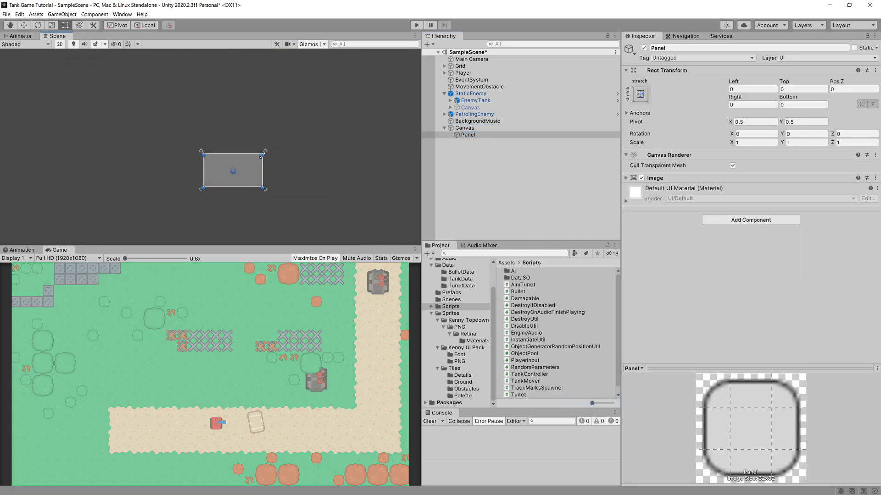
left_click_drag(262, 155, 250, 161, "alt")
scroll(234, 180, "up", 2)
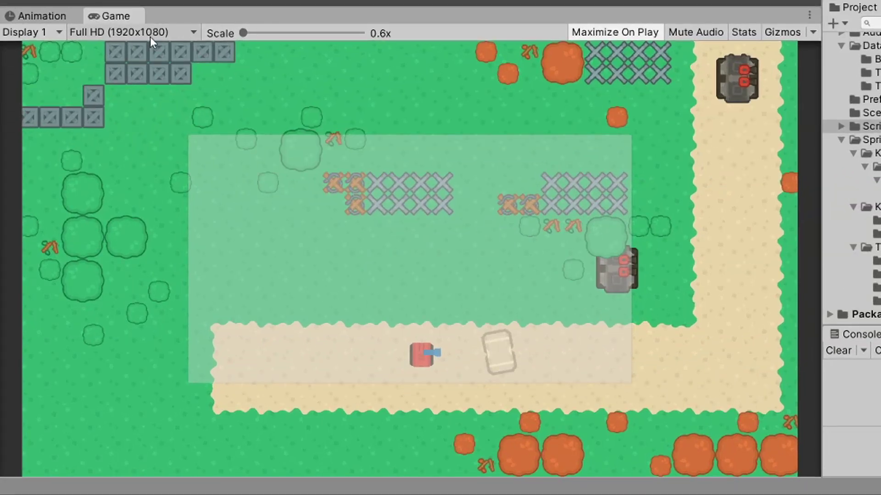
Preview the panel at 4K UHD (3840x2160), then set the Game view resolution to 1080 (1920x1080).
left_click(113, 148)
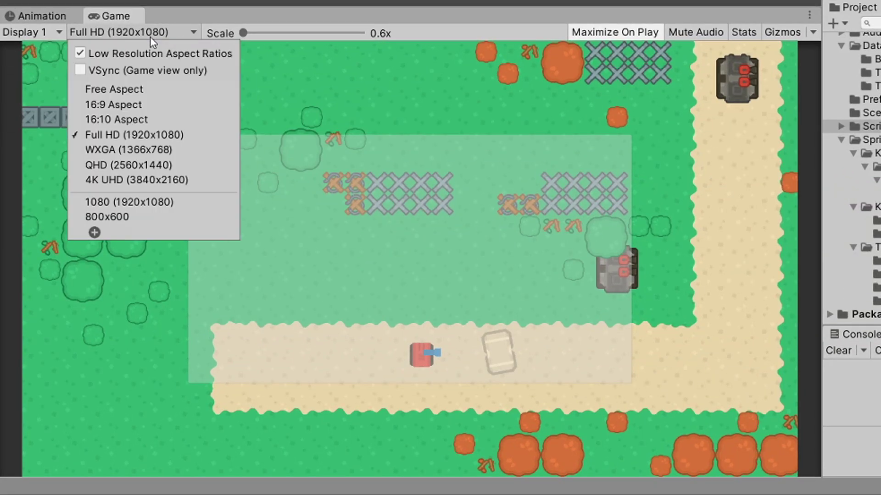
left_click(134, 179)
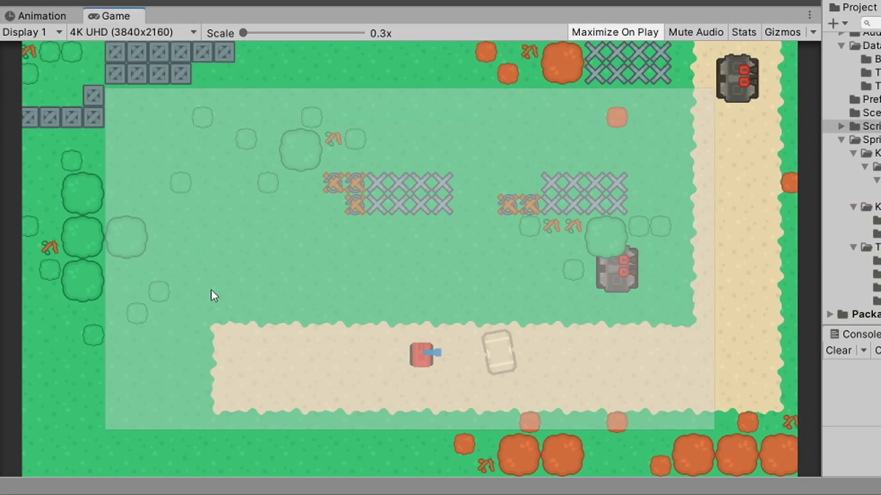
left_click(133, 32)
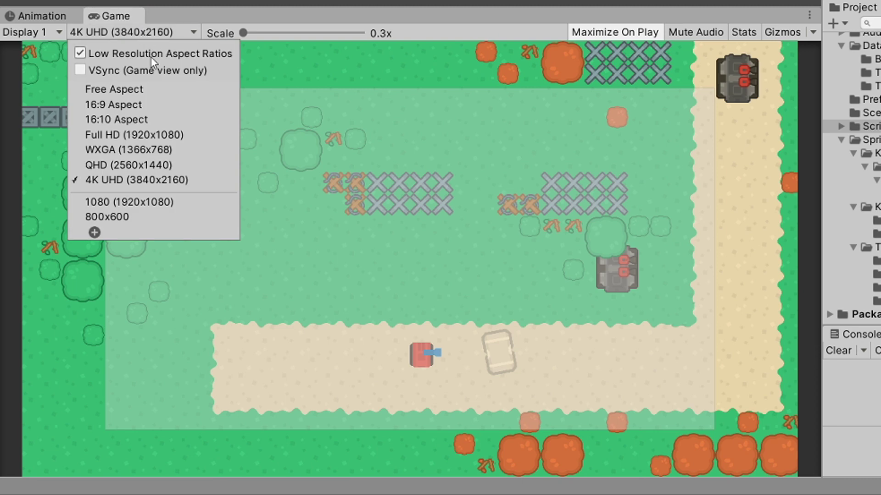
left_click(131, 204)
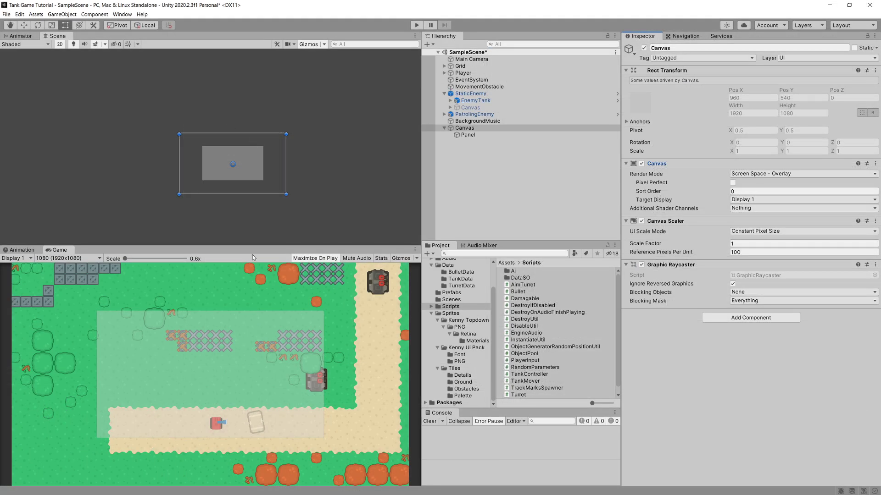
Set the UI Scale Mode of the root Canvas's Canvas Scaler to Scale With Screen Size.
left_click(73, 259)
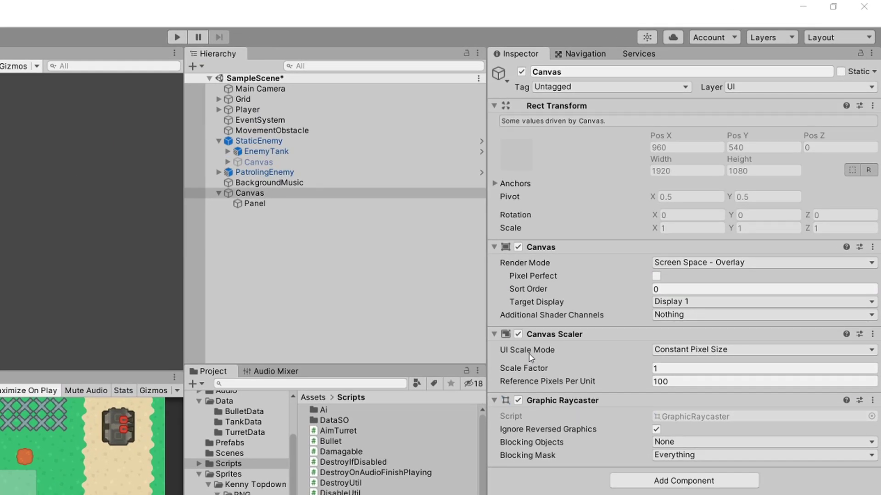
left_click(700, 352)
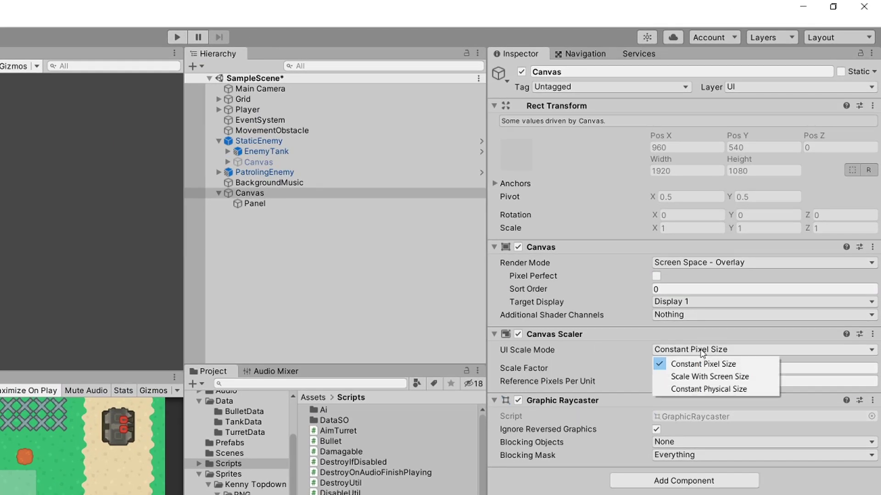
left_click(718, 376)
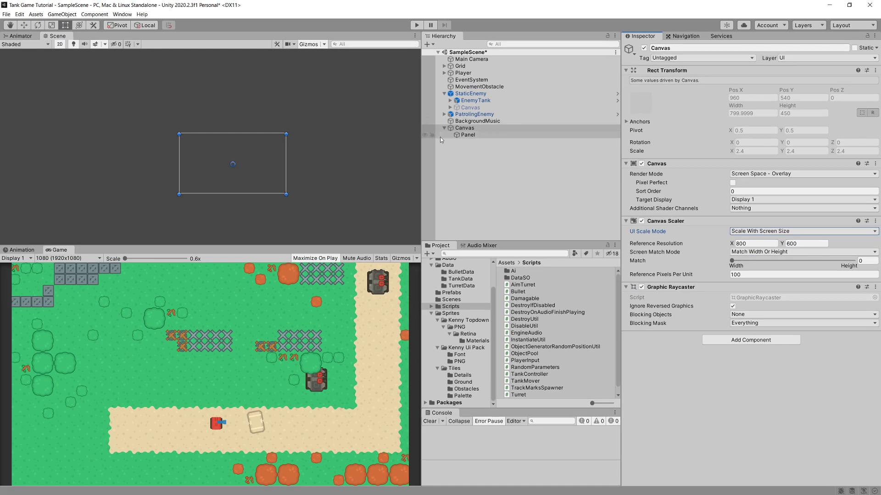
Stretch the Panel to fill the Canvas, then shrink it symmetrically about its centre to margins of about 180 horizontally and 101 vertically.
left_click(260, 210)
left_click(471, 137)
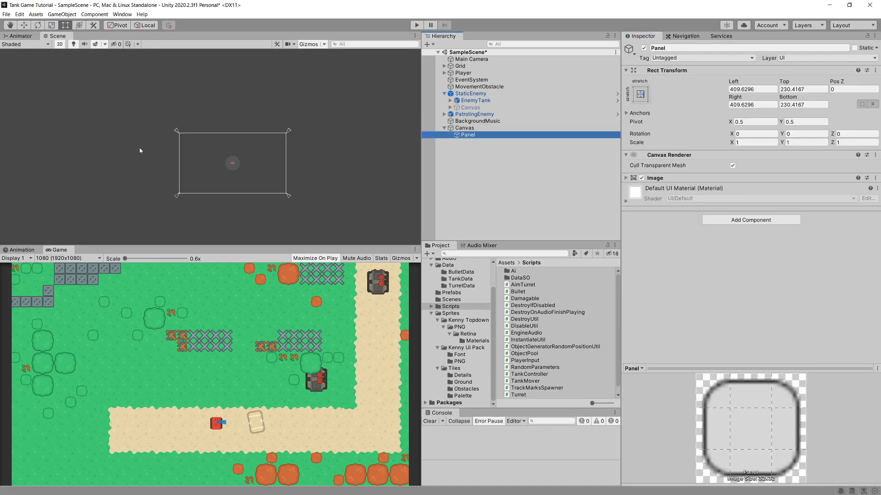
left_click(640, 94)
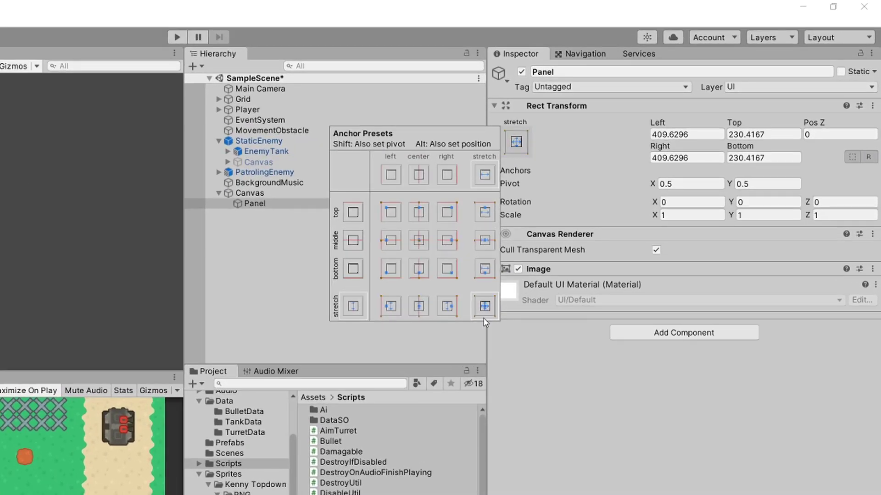
key("alt")
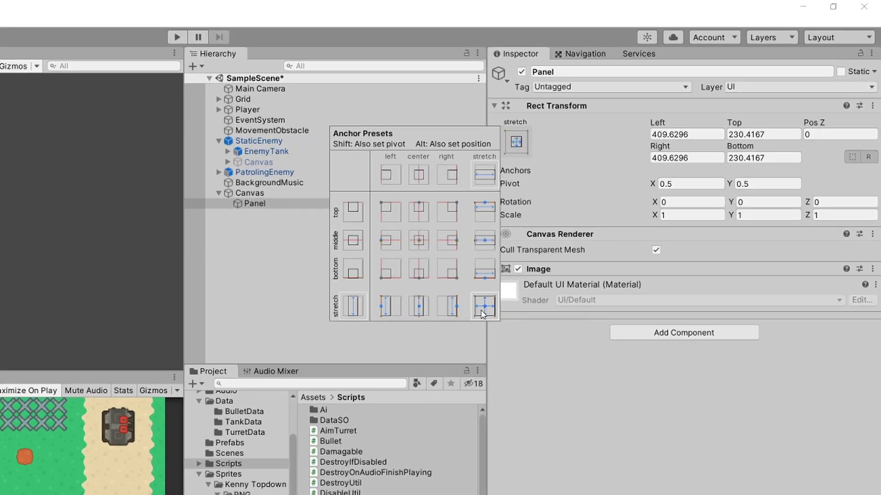
left_click(482, 311, "alt")
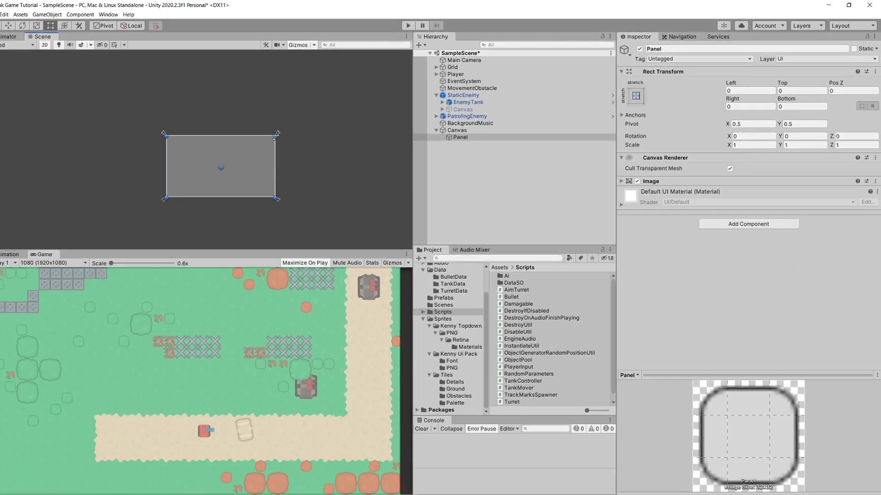
left_click_drag(286, 133, 263, 151, "alt+shift")
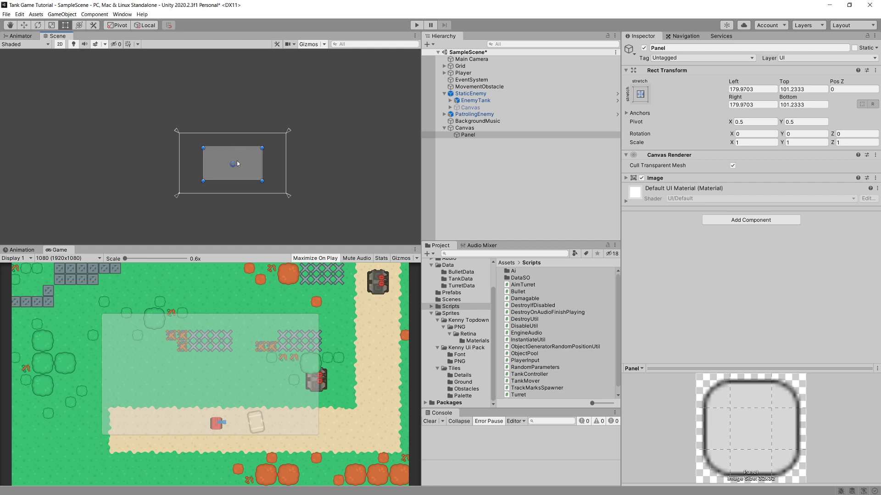
Preview the rescaled panel in the Game view at 4K UHD (3840x2160).
left_click(80, 259)
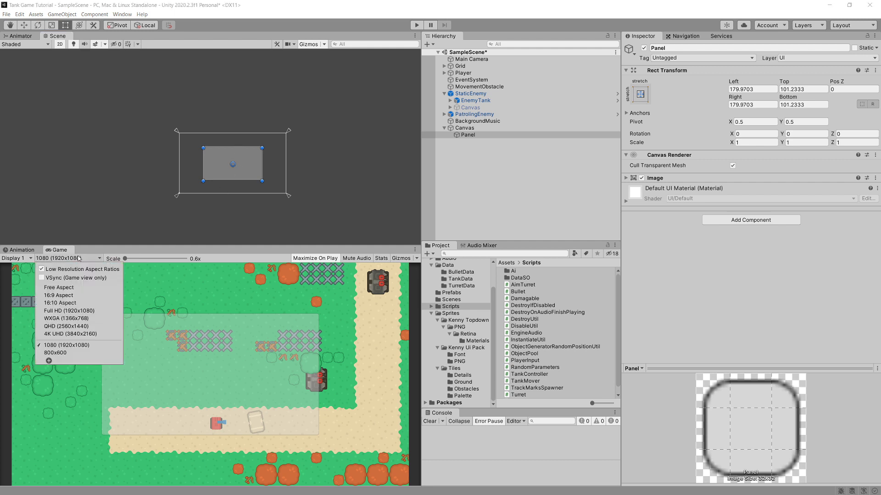
left_click(66, 334)
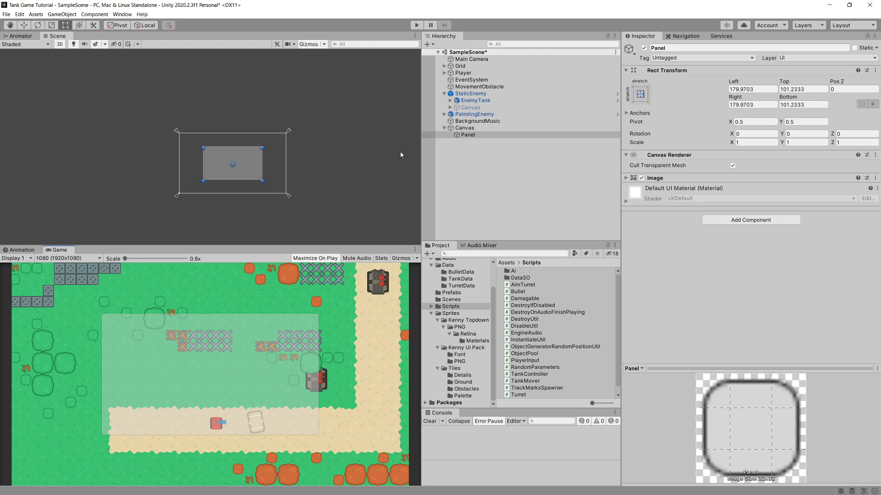
Set the Canvas Scaler's reference resolution to 1920 x 1080 and shrink the Panel symmetrically to margins of about 369 horizontally and 208 vertically.
left_click(460, 128)
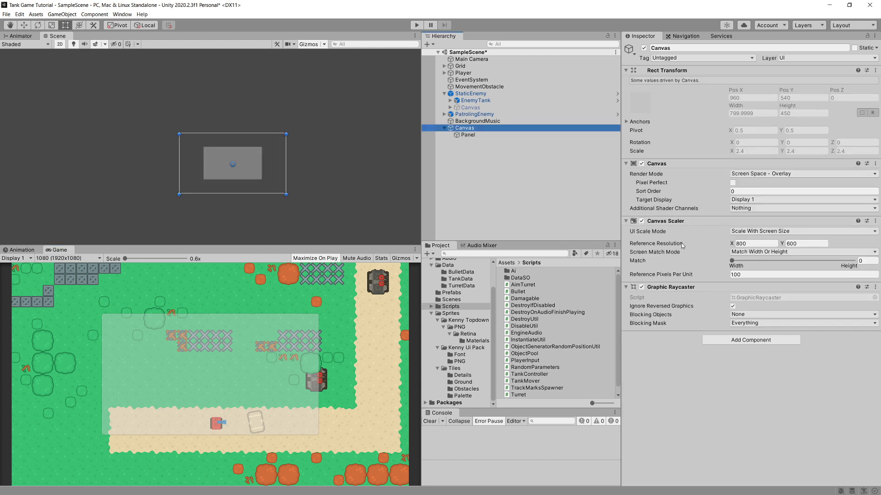
left_click(755, 245)
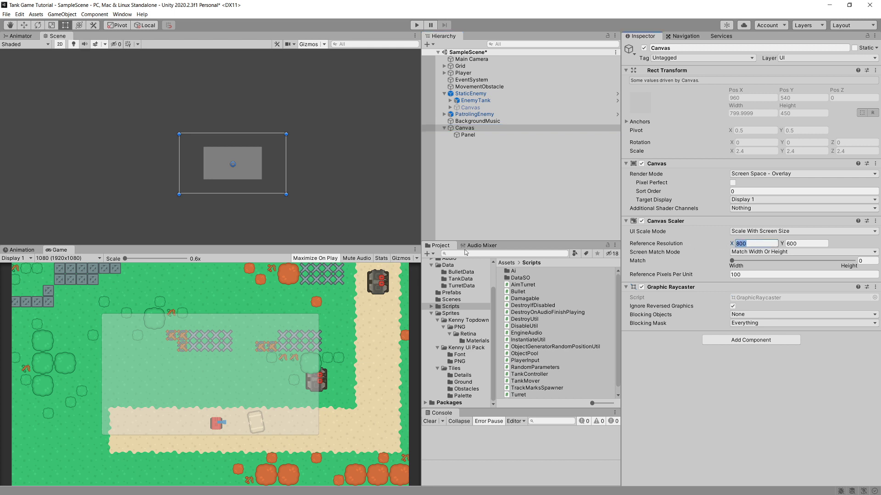
type("1920")
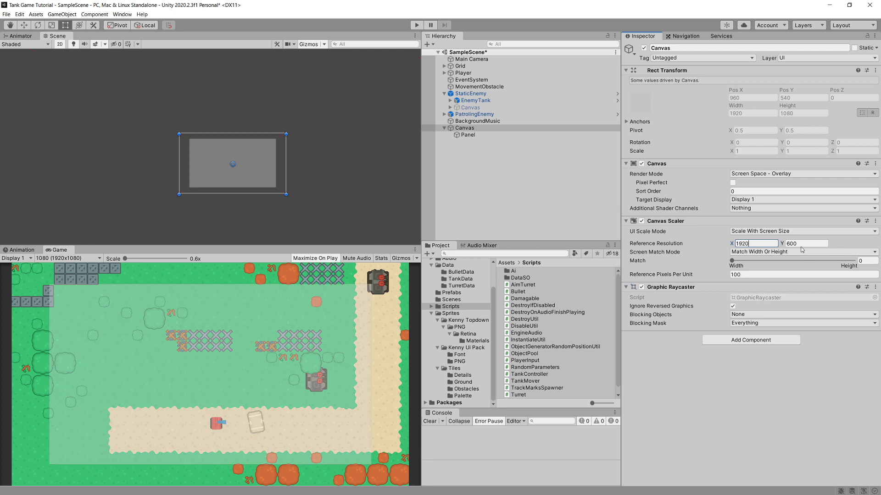
key("Tab")
left_click(488, 135)
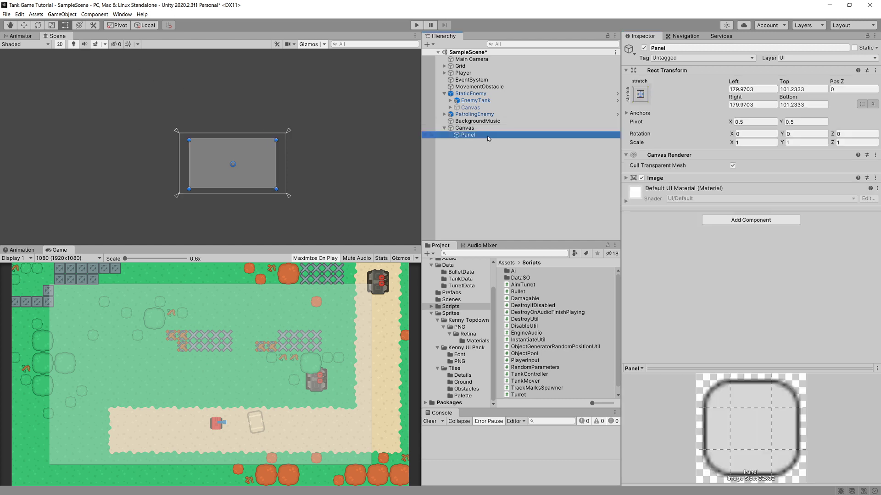
left_click_drag(280, 140, 266, 147, "alt+shift")
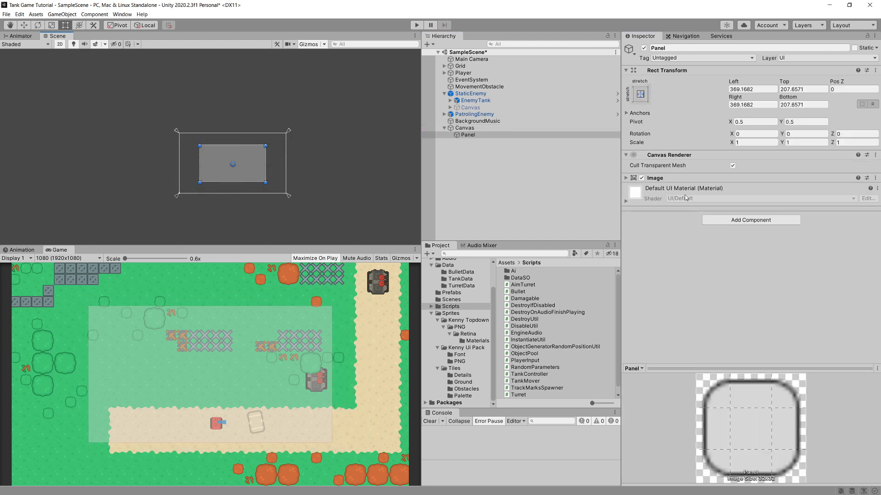
Anchor the Panel at the Canvas's bottom centre including pivot and position, and resize it to about 950 x 167, raised about 51 above the edge.
left_click(517, 129)
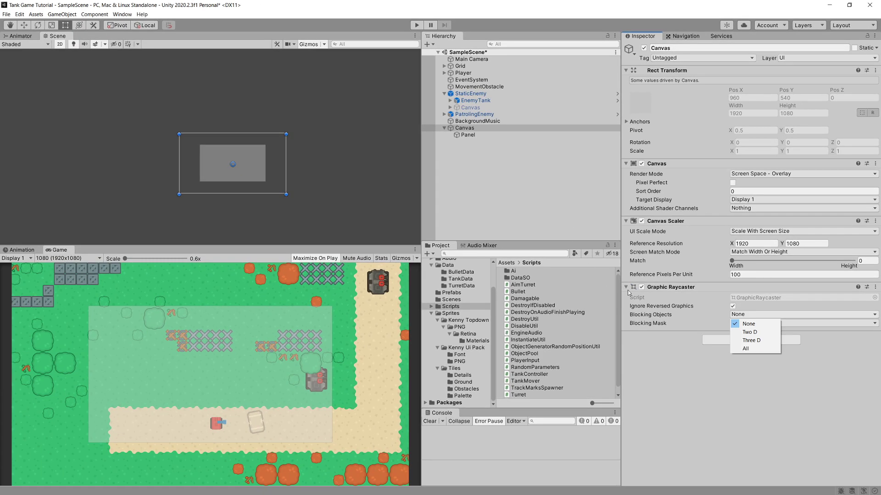
left_click(474, 136)
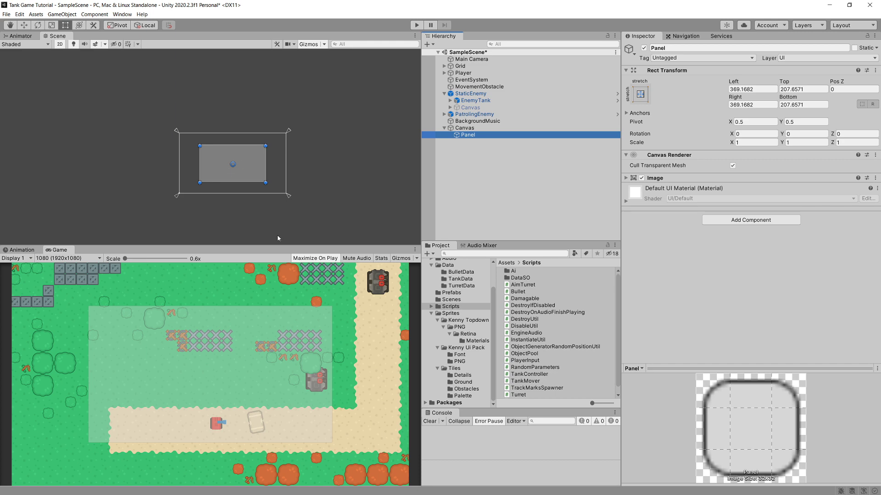
left_click(789, 165)
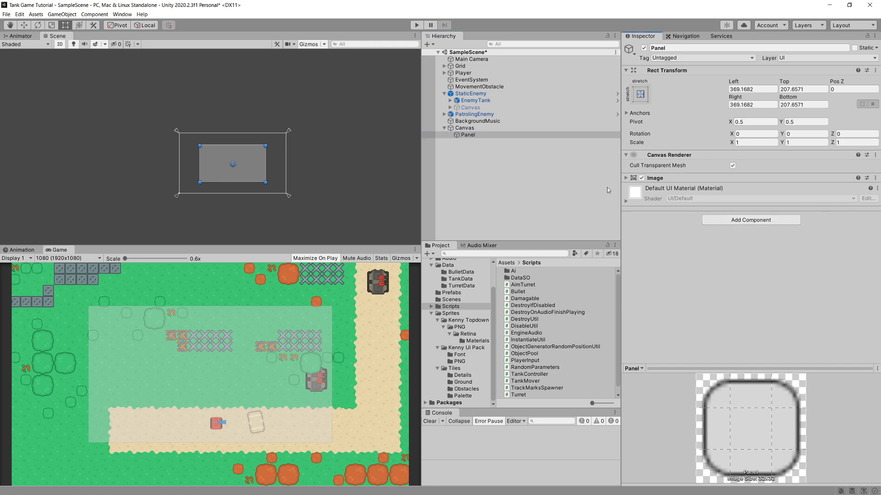
left_click(640, 96)
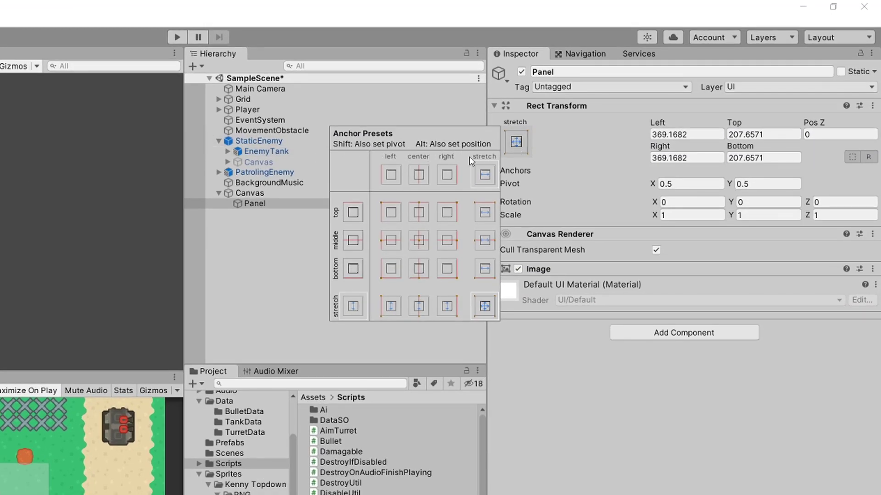
key("alt")
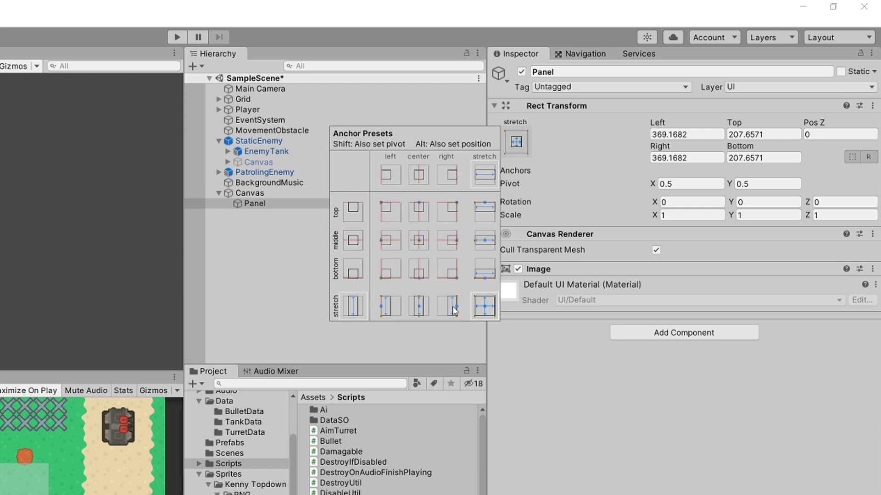
left_click(416, 275, "alt+shift")
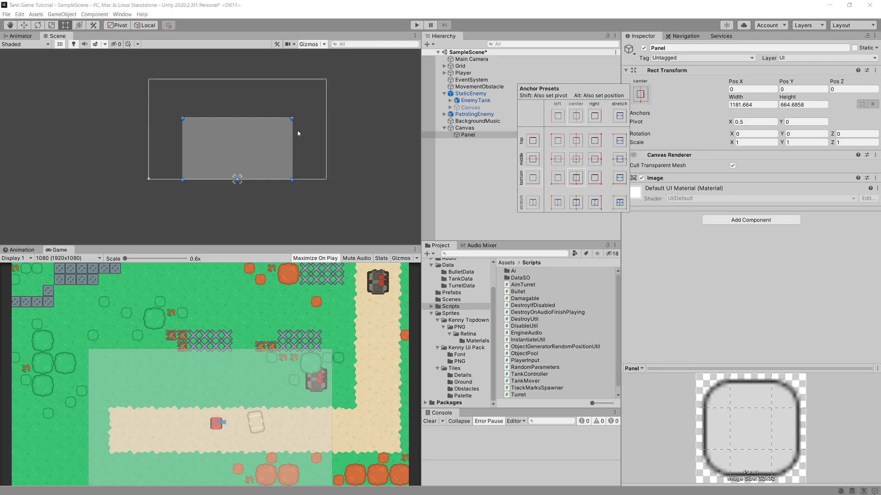
left_click_drag(292, 119, 260, 174, "alt")
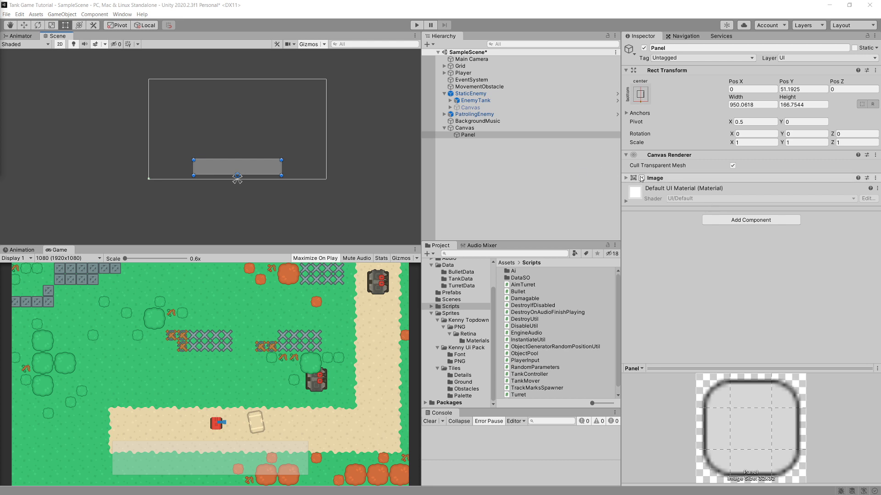
Expand the Panel's Image component and open the yellow_panel sprite from the Kenny Ui Pack PNG folder in the Sprite Editor.
left_click(627, 180)
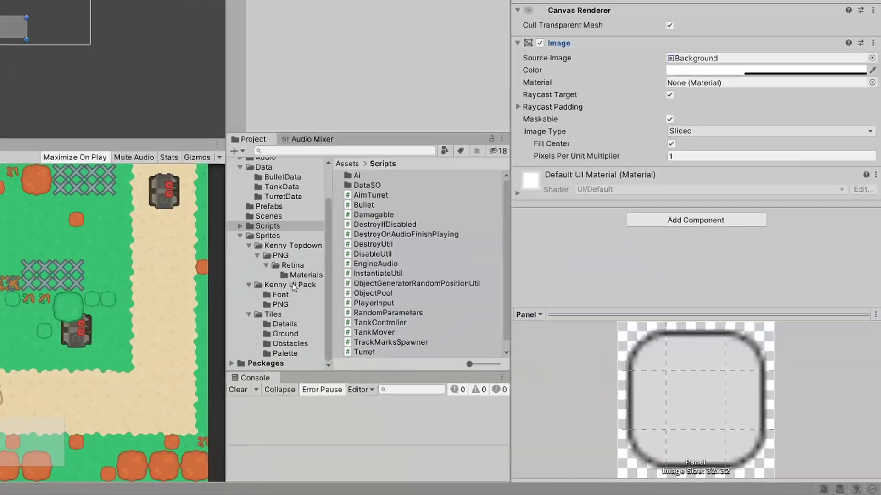
left_click(412, 326)
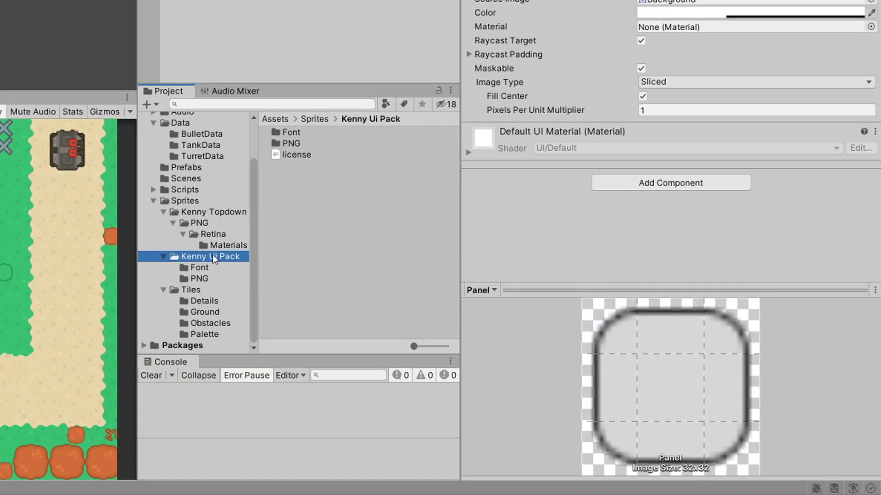
left_click(199, 279)
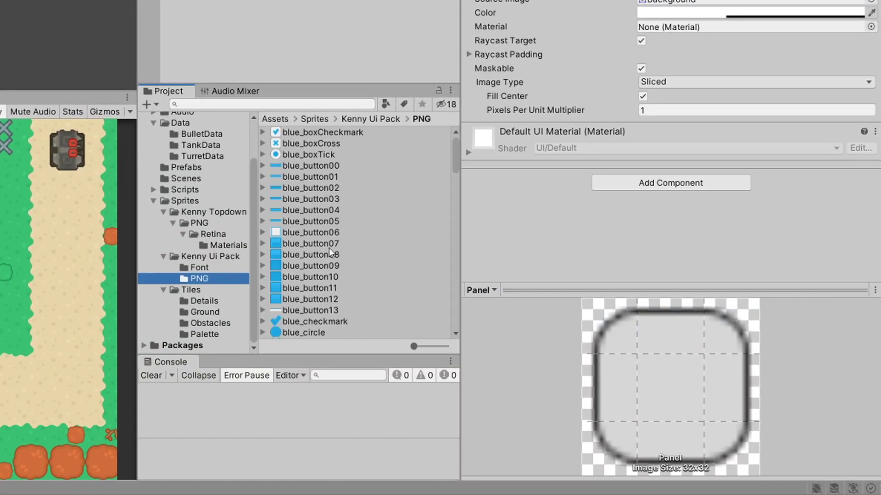
scroll(340, 244, "down", 20)
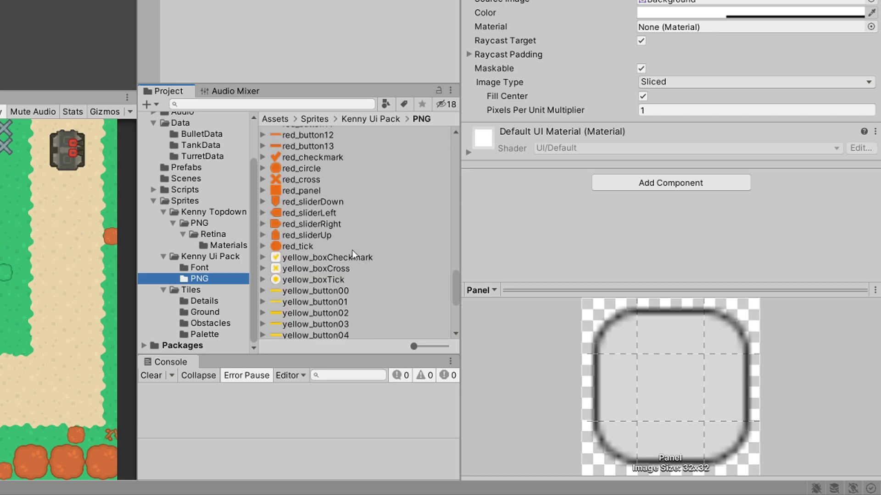
scroll(365, 225, "up", 2)
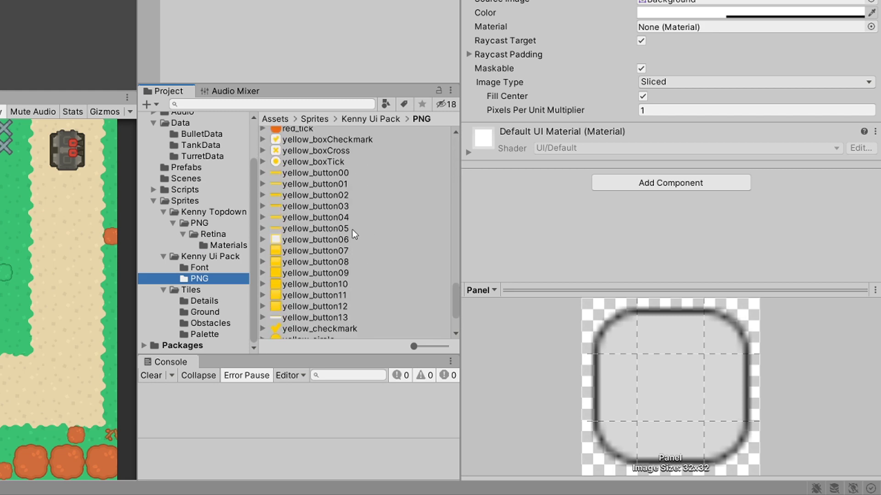
scroll(367, 236, "down", 4)
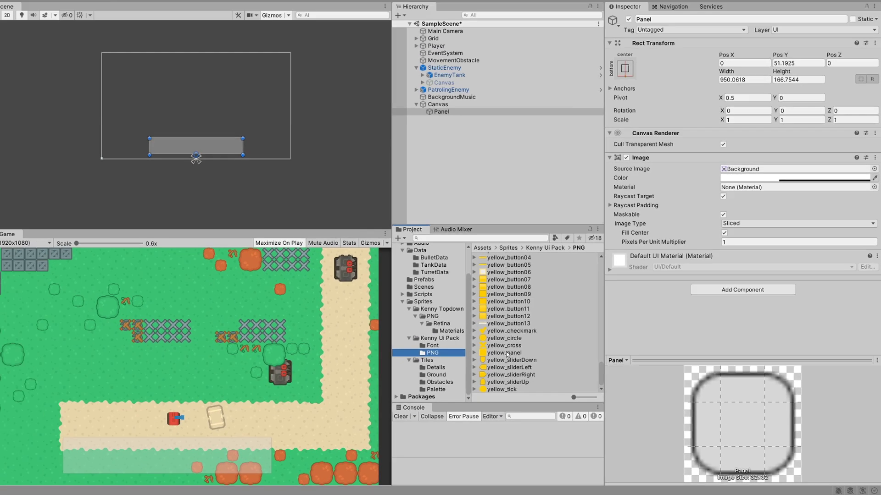
left_click(326, 285)
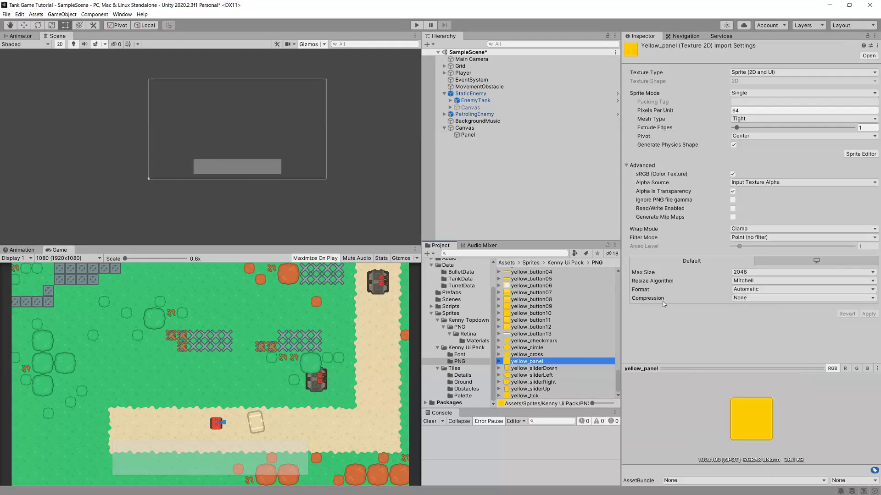
left_click(849, 153)
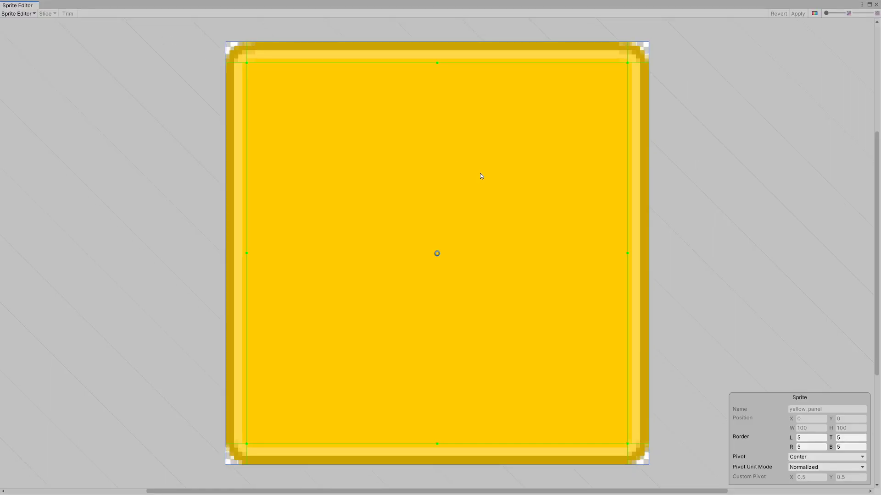
Move the yellow_panel sprite's top border line out to the edge and back just inside the frame, apply it and close the Sprite Editor.
left_click_drag(436, 63, 436, 38)
left_click_drag(436, 44, 429, 65)
left_click(799, 14)
left_click(875, 4)
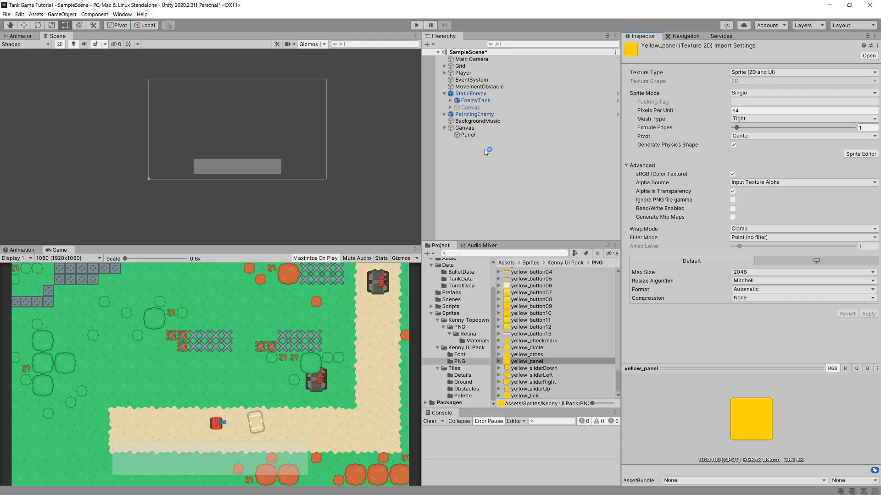
Rename the Panel as HealthPanel and assign yellow_panel as its Image component's source image.
left_click(482, 136)
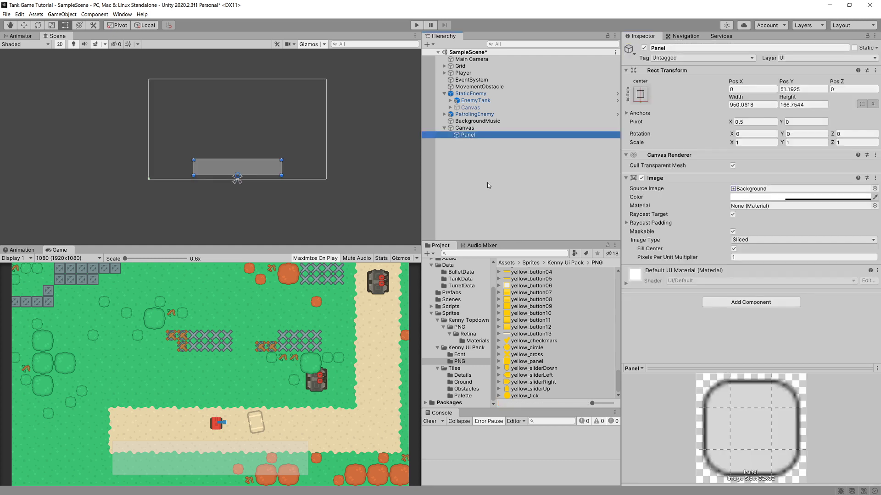
key("F2")
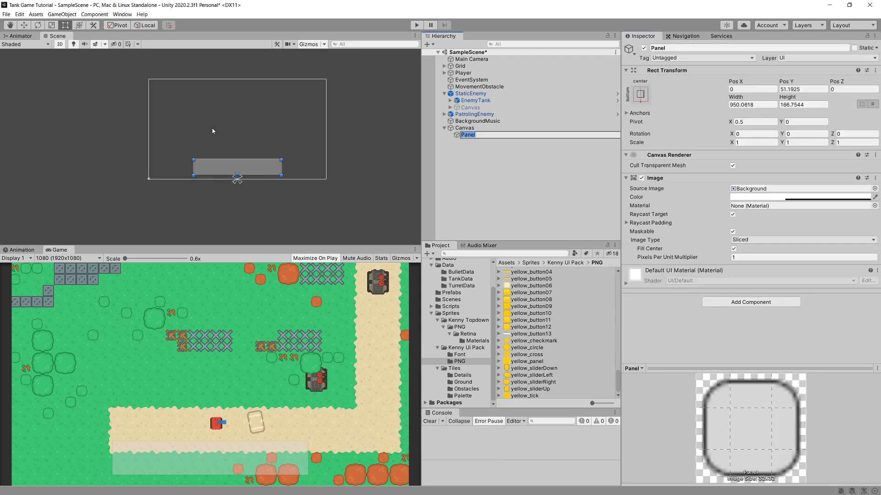
type("HealthPanel")
key("Return")
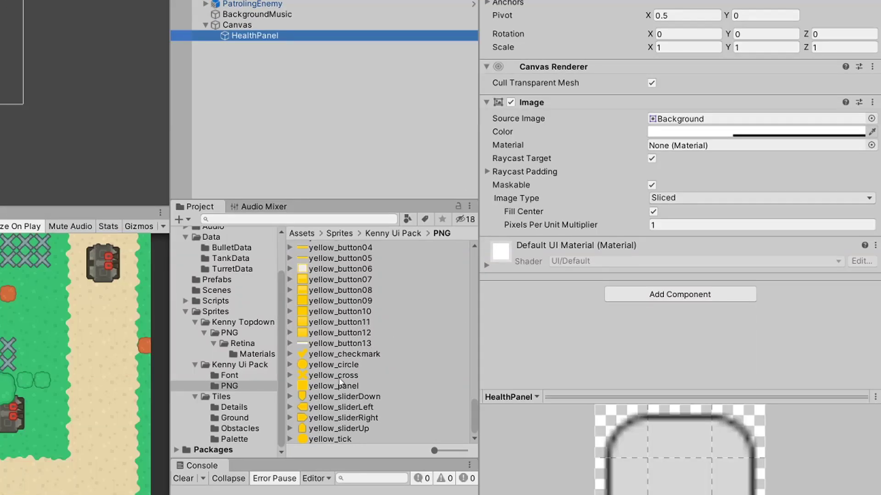
left_click_drag(341, 384, 674, 121)
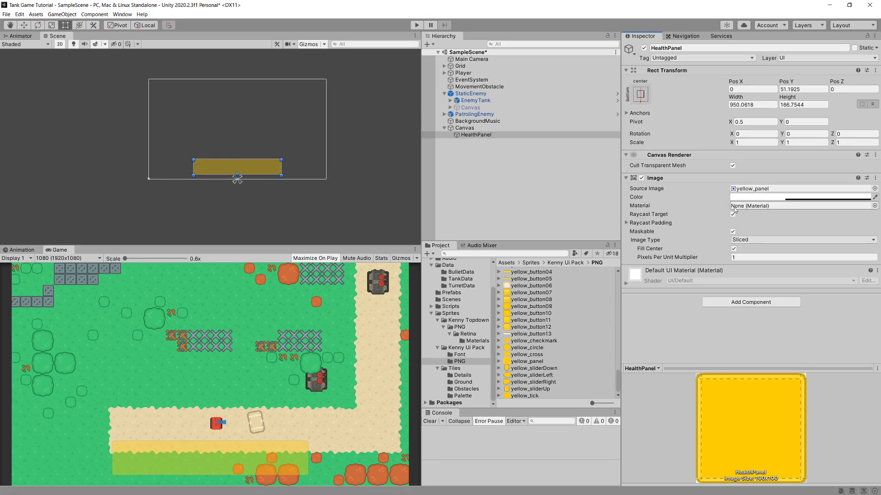
Make the HealthPanel image fully opaque with alpha 1 and lower the panel's height to about 120.
left_click(694, 133)
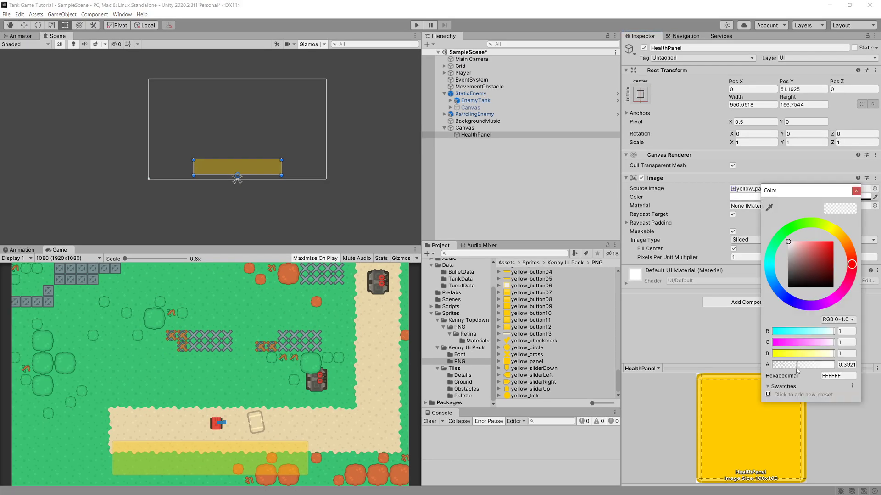
left_click_drag(797, 370, 835, 366)
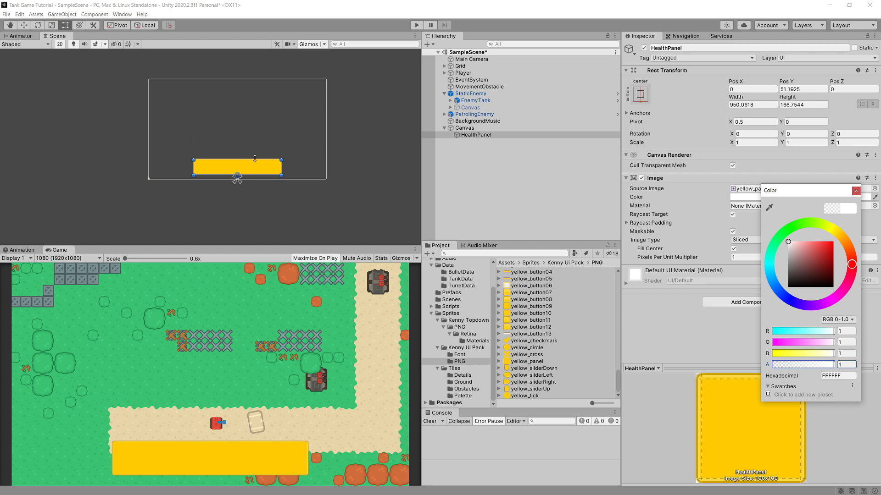
left_click_drag(255, 158, 255, 163)
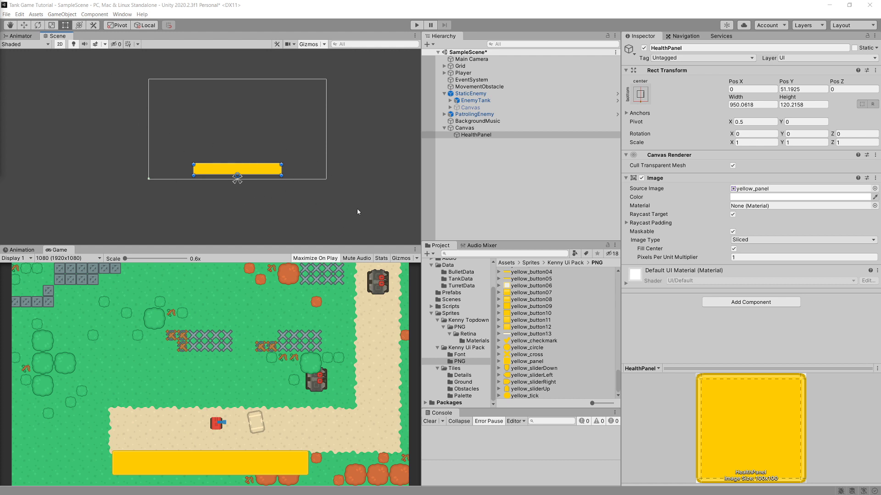
Add a UI Text and a UI Panel as children of HealthPanel, keeping their default names.
right_click(474, 135)
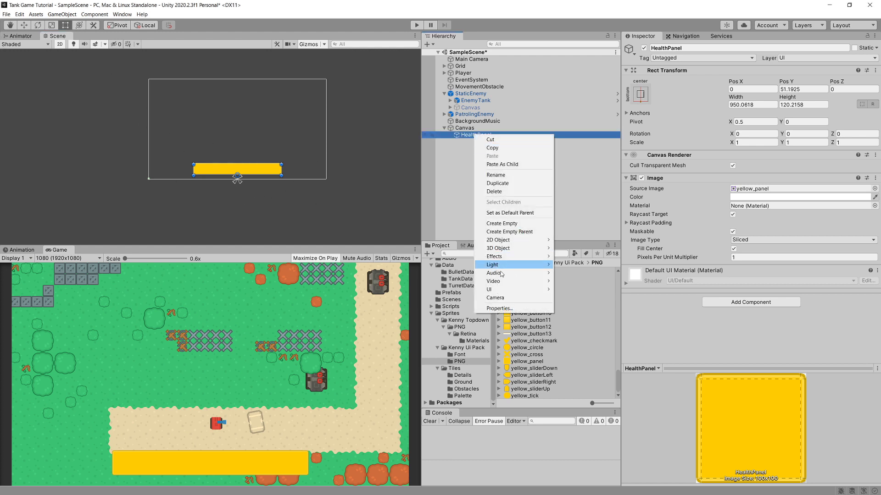
mouse_move(505, 294)
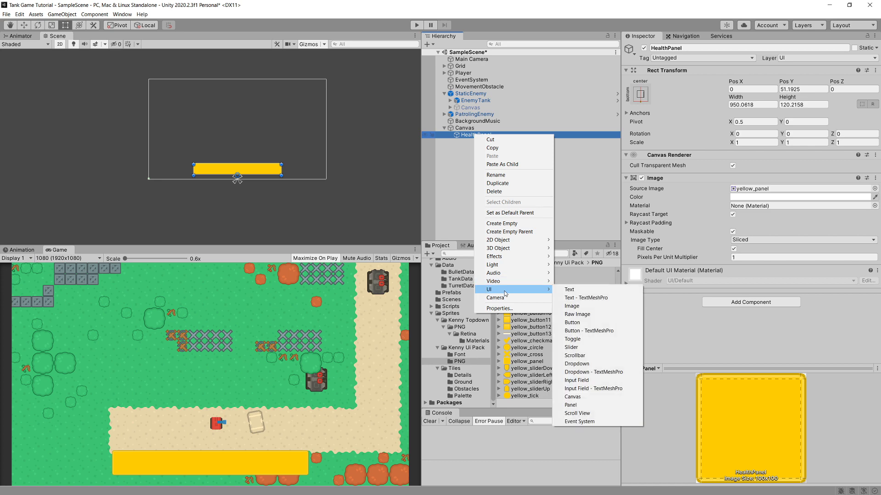
left_click(569, 289)
left_click(480, 136)
right_click(480, 136)
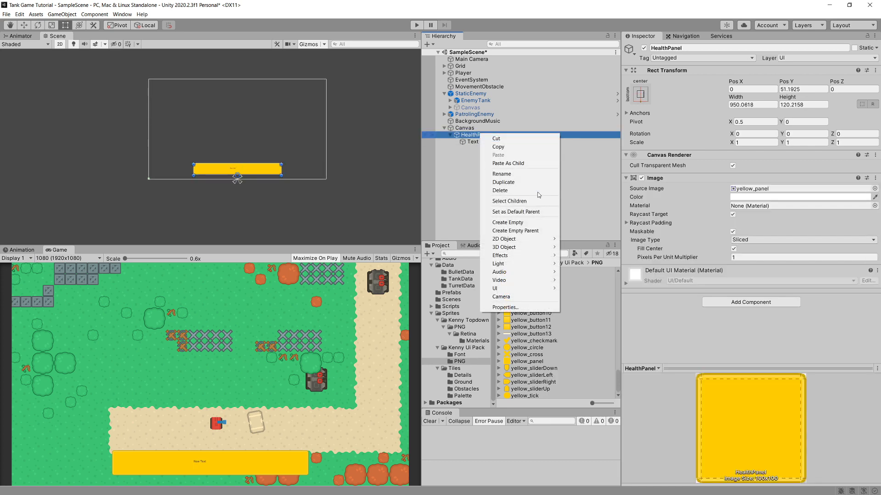
mouse_move(530, 289)
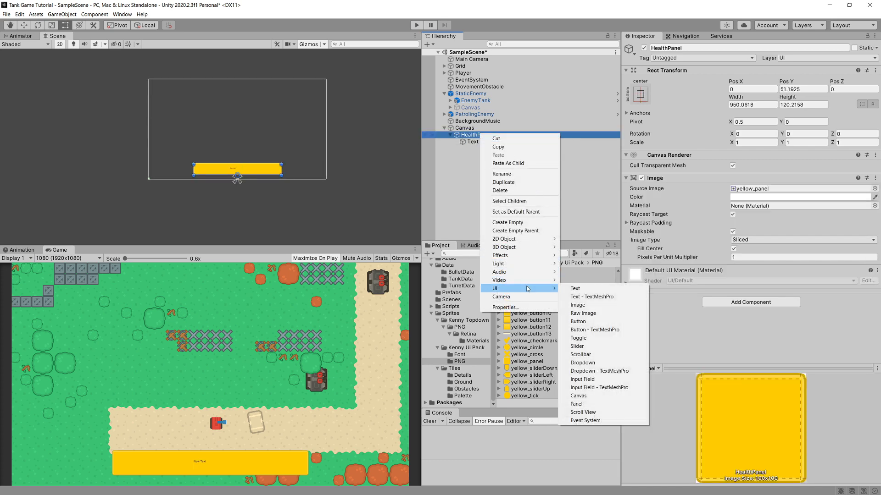
left_click(579, 404)
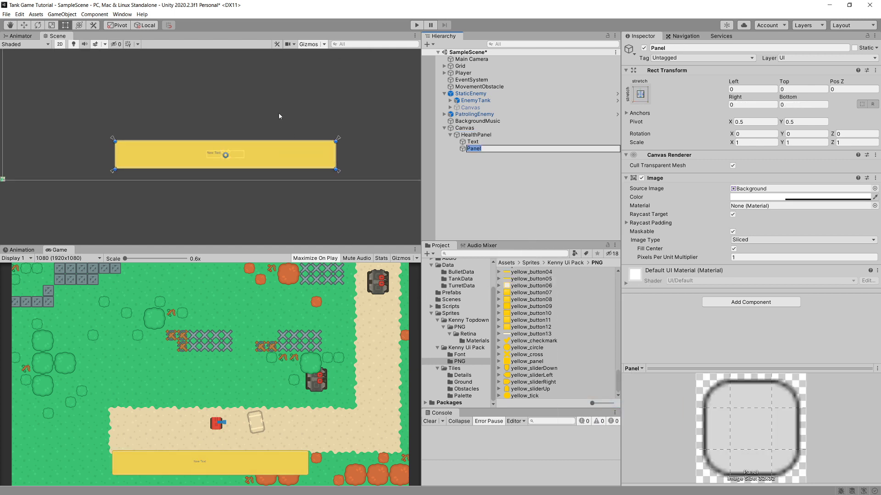
left_click(379, 160)
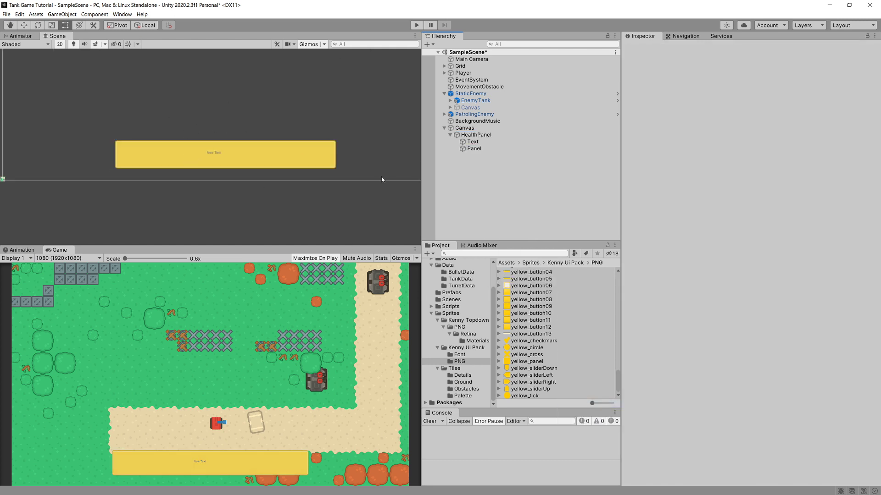
Add a Horizontal Layout Group component to HealthPanel.
left_click(476, 134)
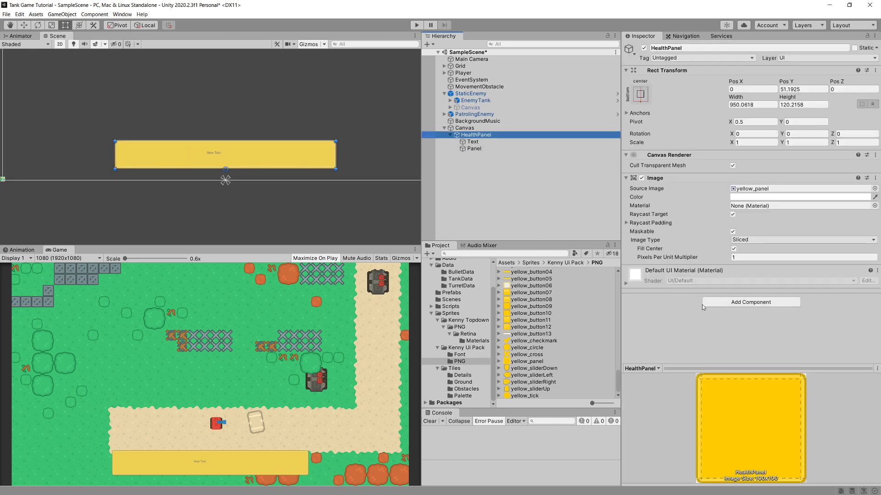
left_click(720, 302)
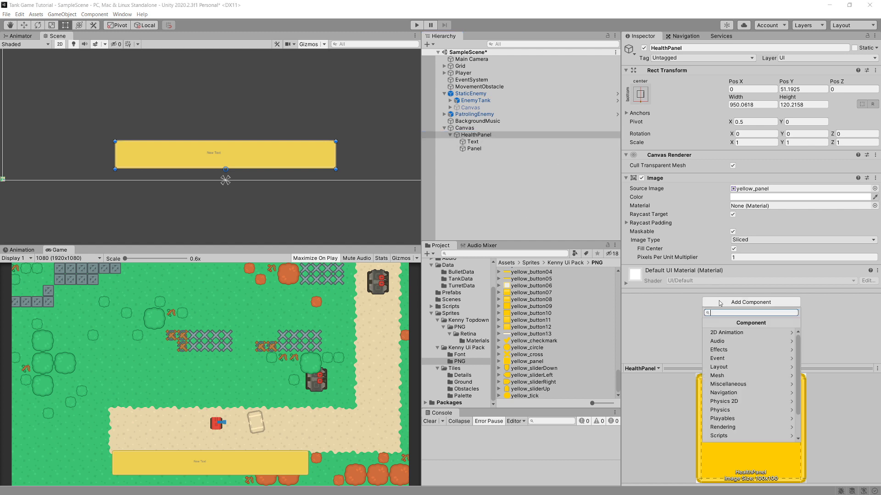
type("Hori")
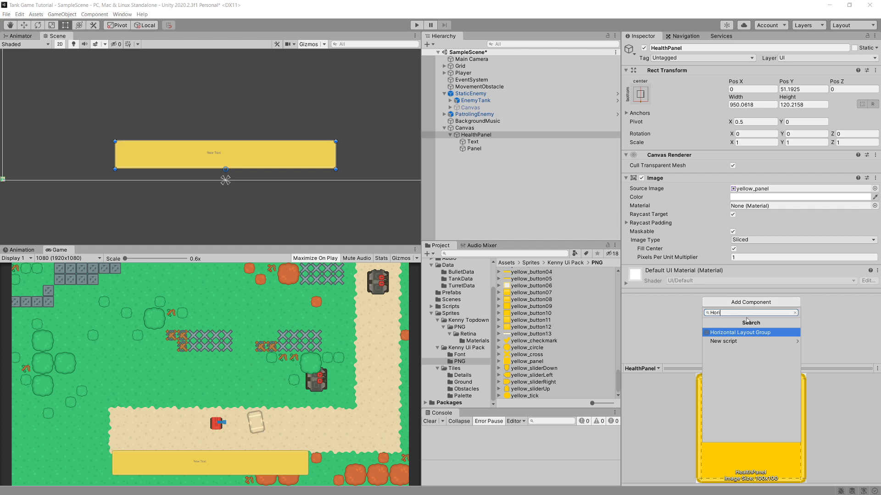
left_click(740, 332)
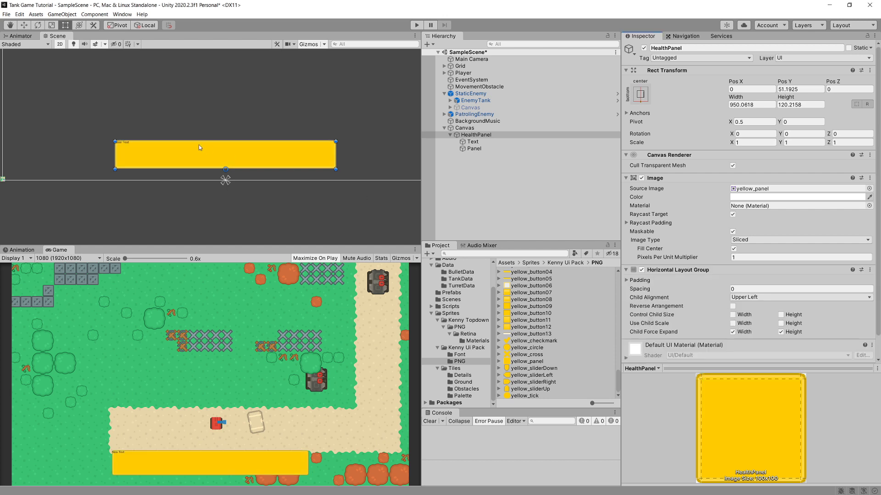
Set HealthPanel's layout group child alignment to Middle Center and turn off Child Force Expand for width.
left_click(468, 142)
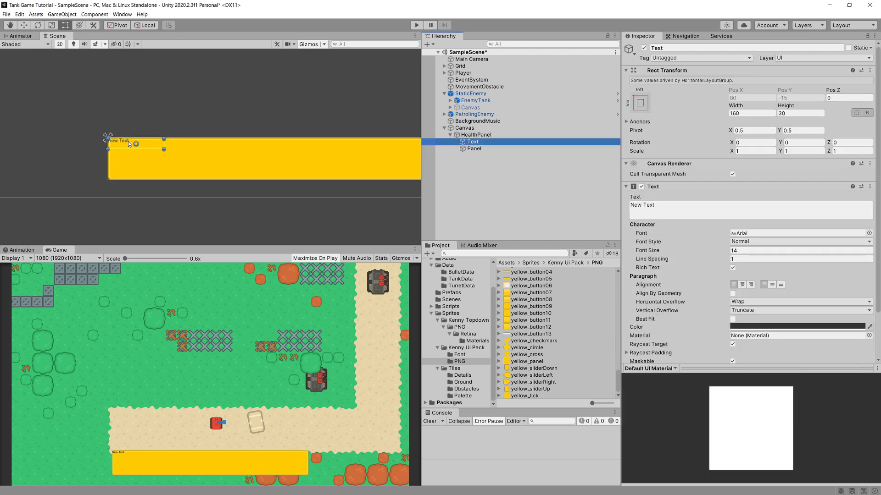
left_click(441, 149)
middle_click_drag(190, 147, 146, 141)
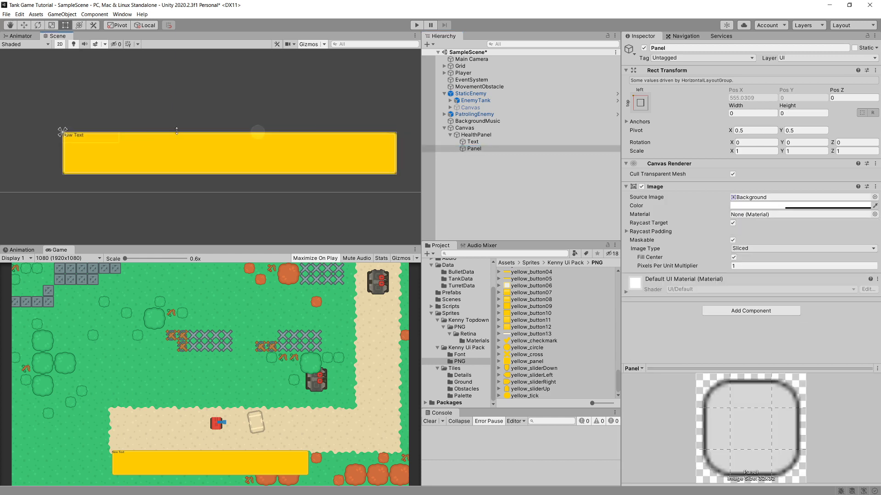
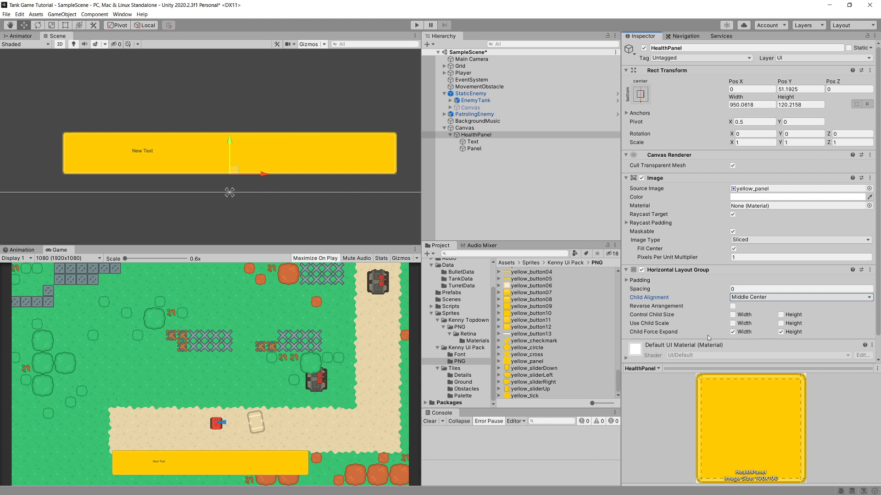
left_click(732, 332)
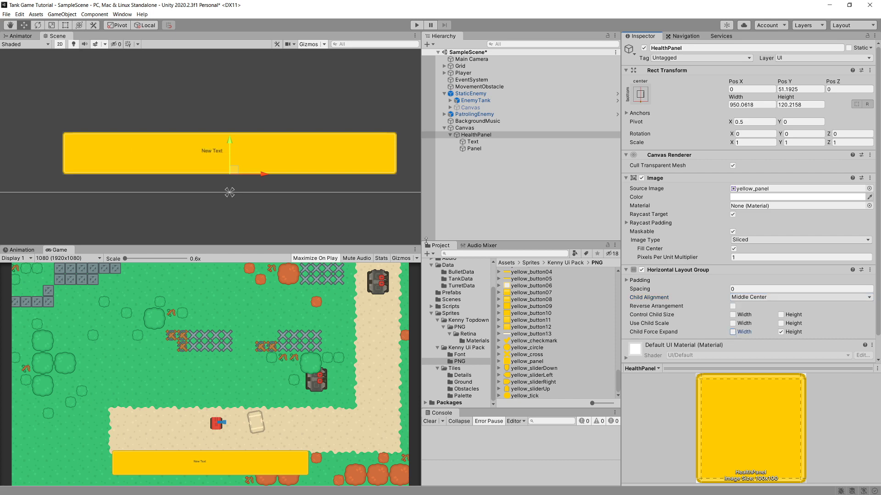
Set the width and height of the Panel inside HealthPanel to 100 each.
left_click(474, 148)
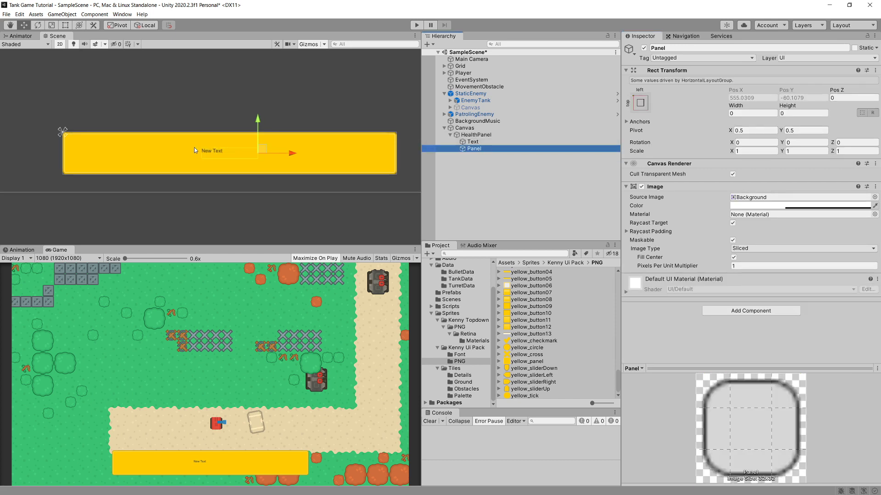
left_click(216, 150)
left_click(218, 151)
left_click(742, 113)
type("100")
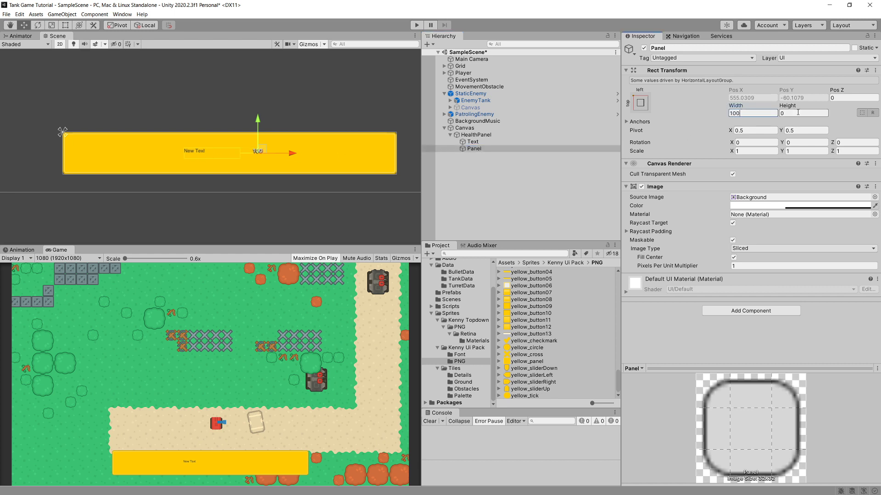
key("Tab")
type("100")
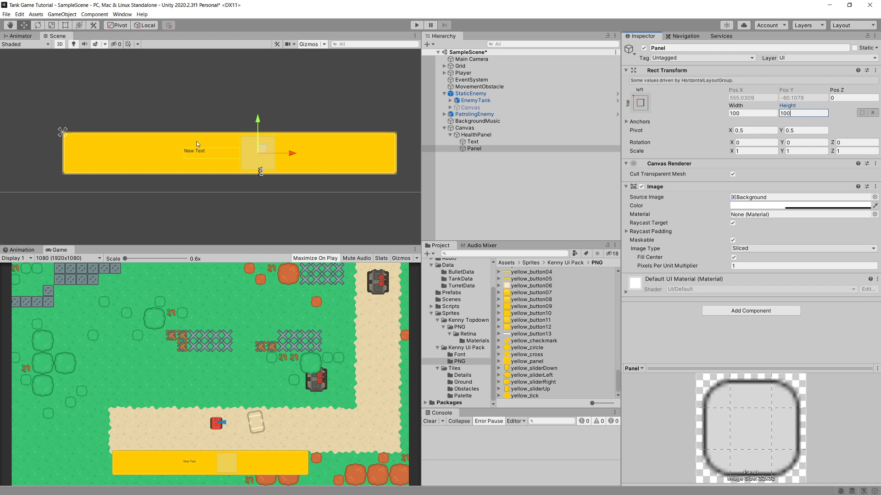
left_click(275, 128)
Change the font of HealthPanel's Text child to kenvector_future_thin.
scroll(190, 151, "up", 1)
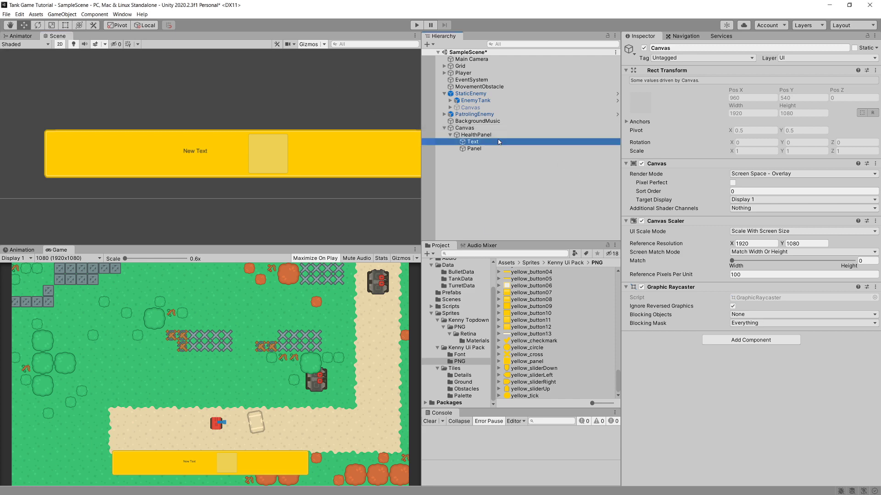
left_click(472, 141)
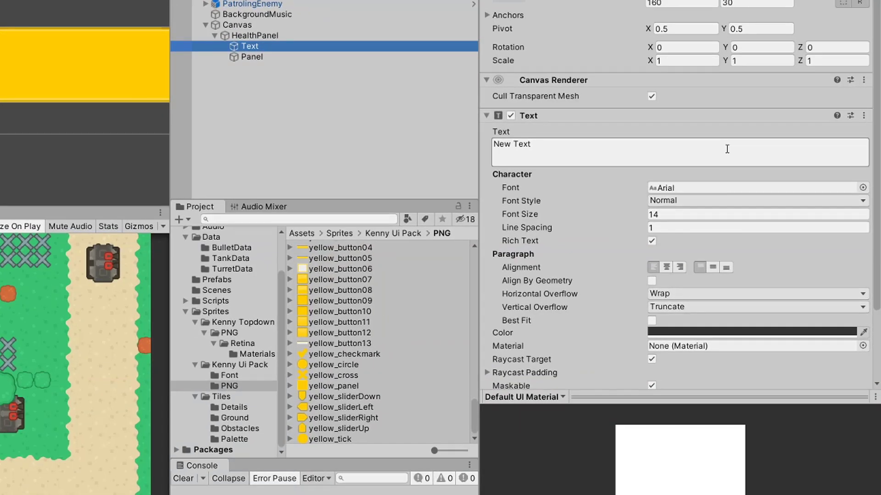
left_click(862, 188)
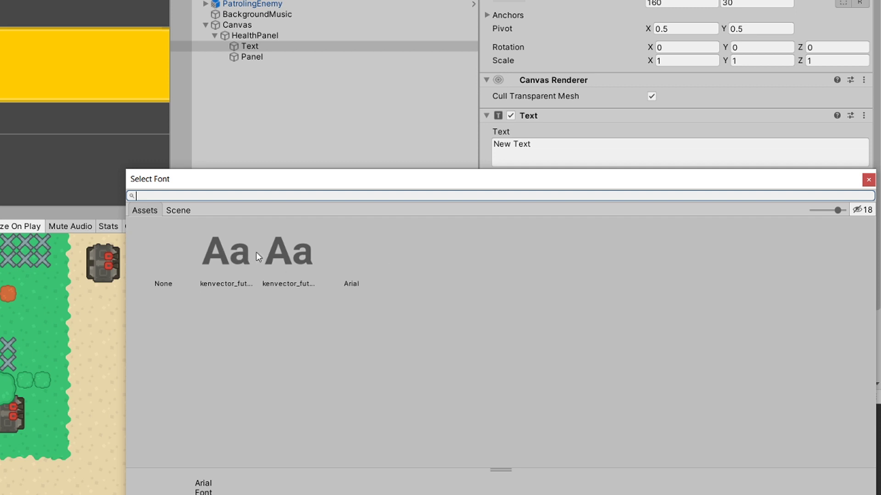
left_click(225, 253)
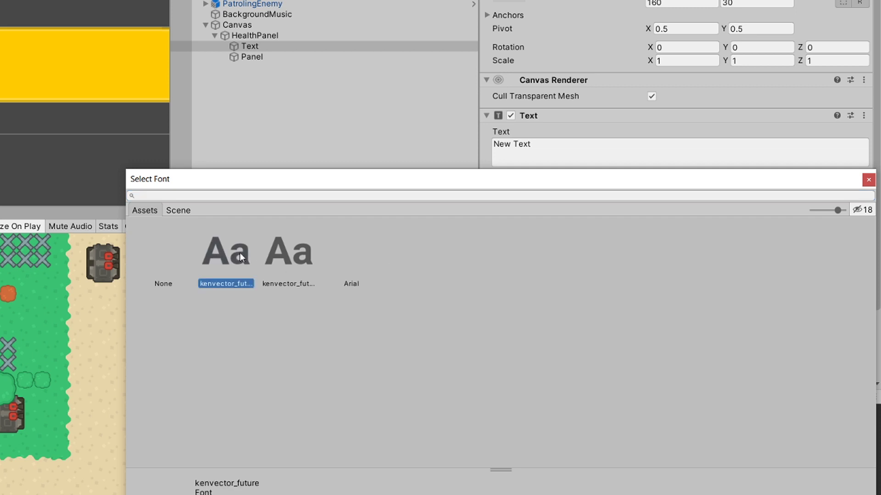
left_click(291, 265)
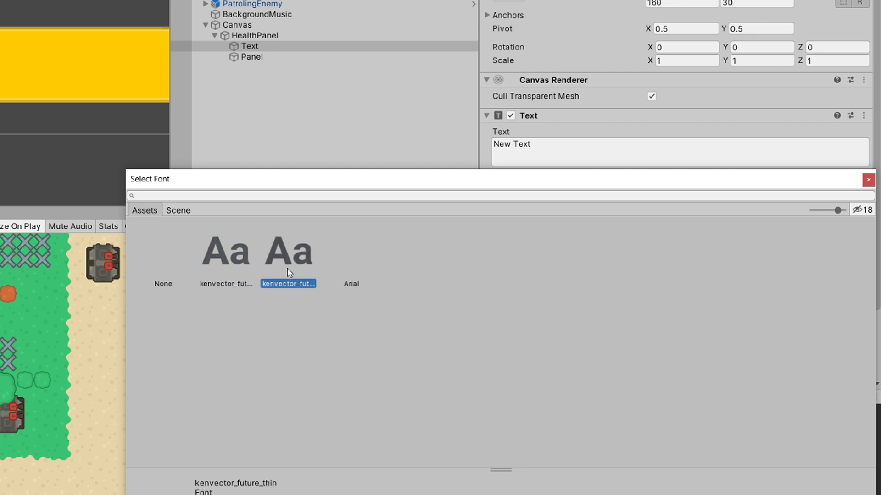
double_click(287, 268)
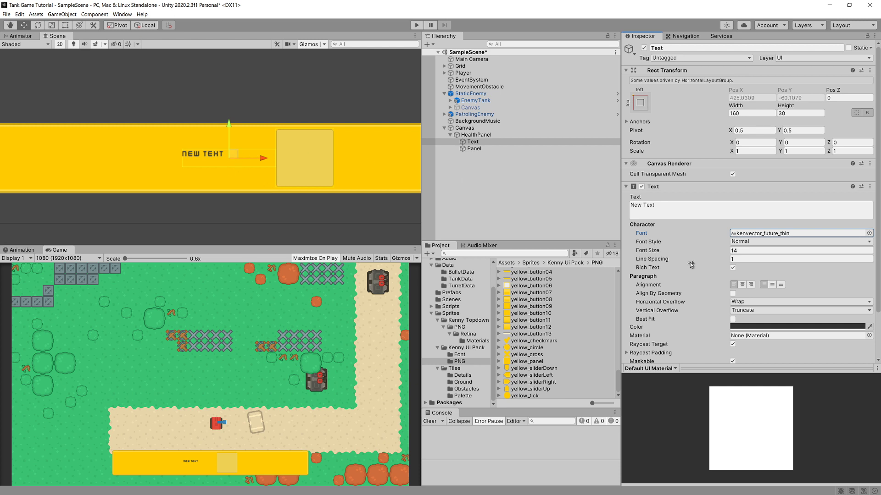
Set the Text's font size to 53 and enlarge its box to about 290 x 86.
left_click(744, 249)
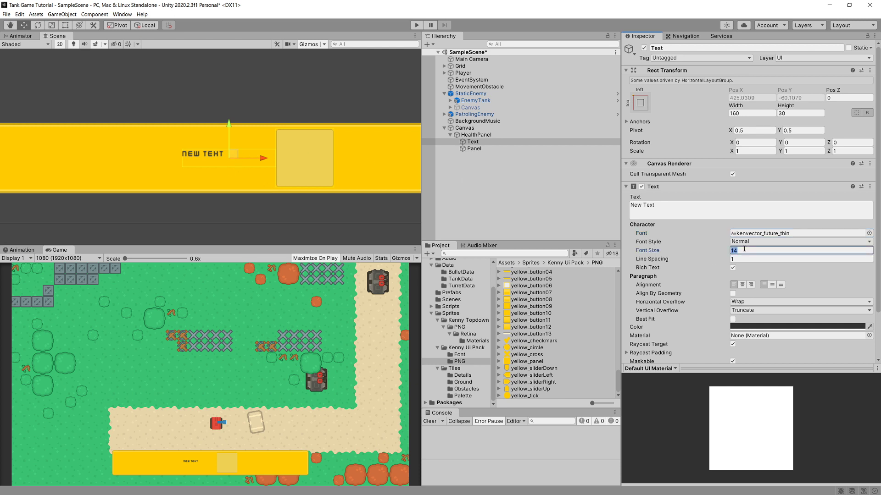
type("53")
left_click(65, 25)
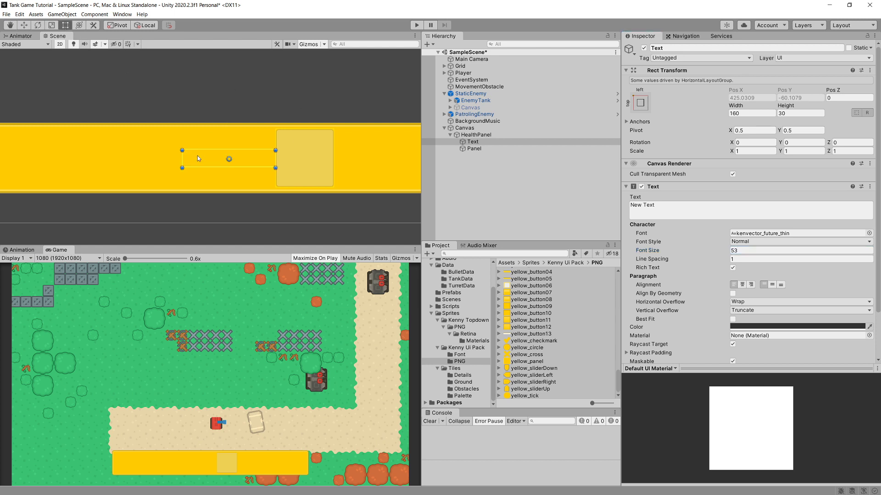
left_click_drag(183, 168, 144, 184)
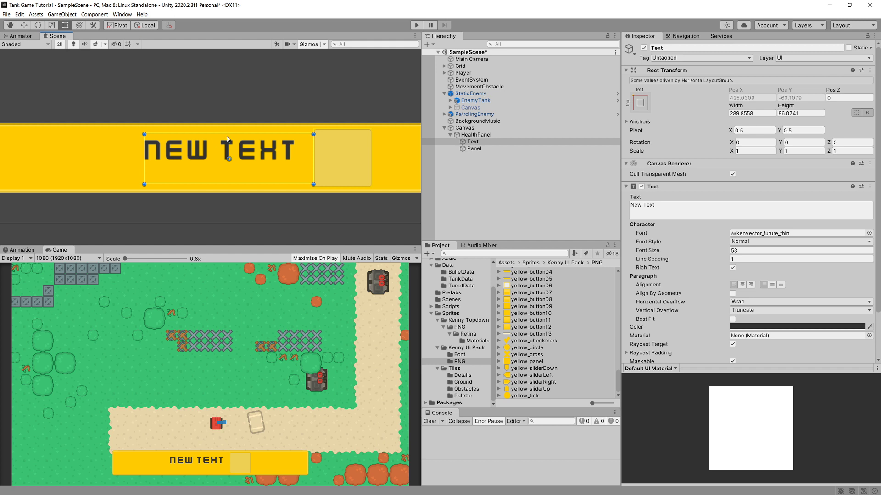
Replace the Text component's content with "health:".
left_click(685, 209)
type("h")
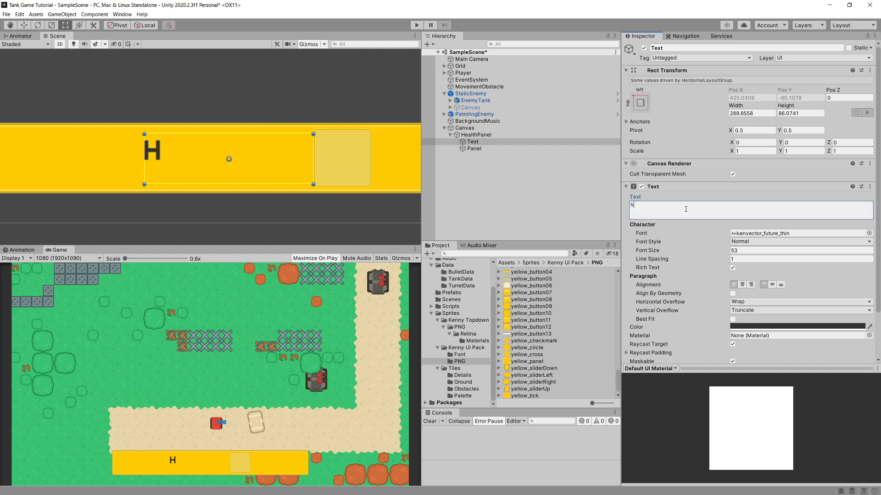
type("ealth:")
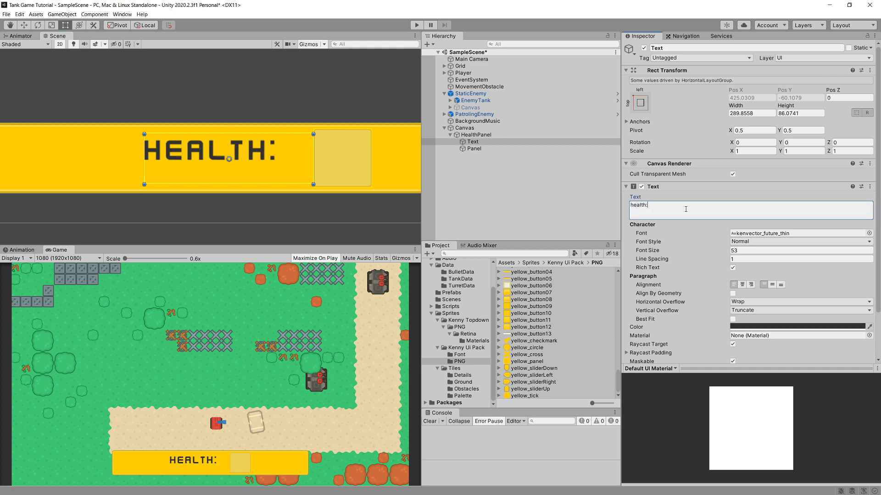
Narrow the Text box to about 235 wide and centre its text horizontally and vertically.
left_click_drag(143, 165, 160, 165)
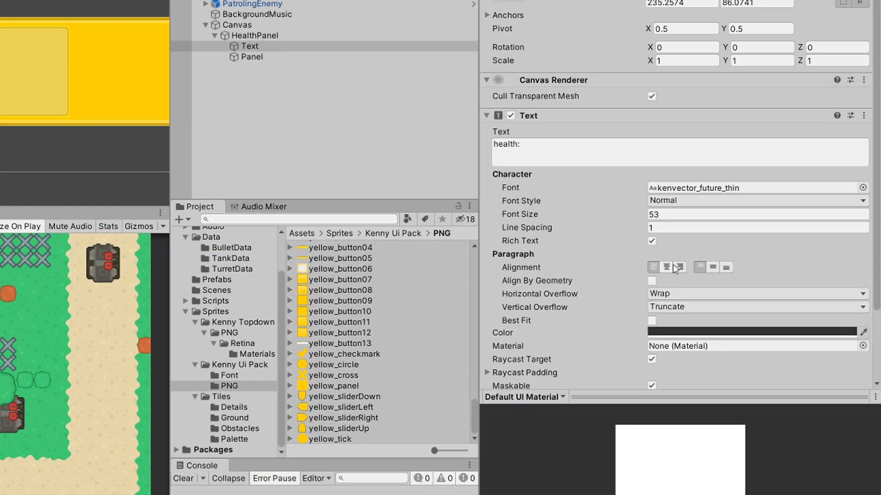
left_click(666, 267)
left_click(712, 267)
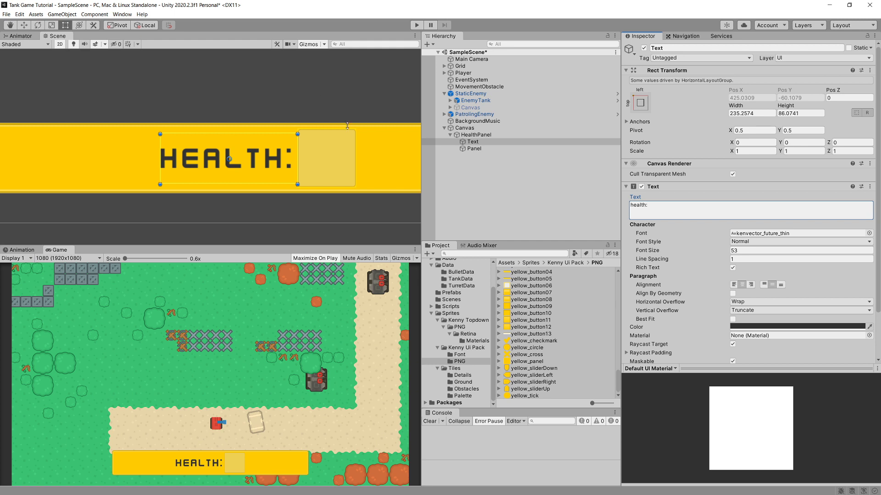
Rename HealthPanel's Panel child to HealthBar.
left_click(475, 148)
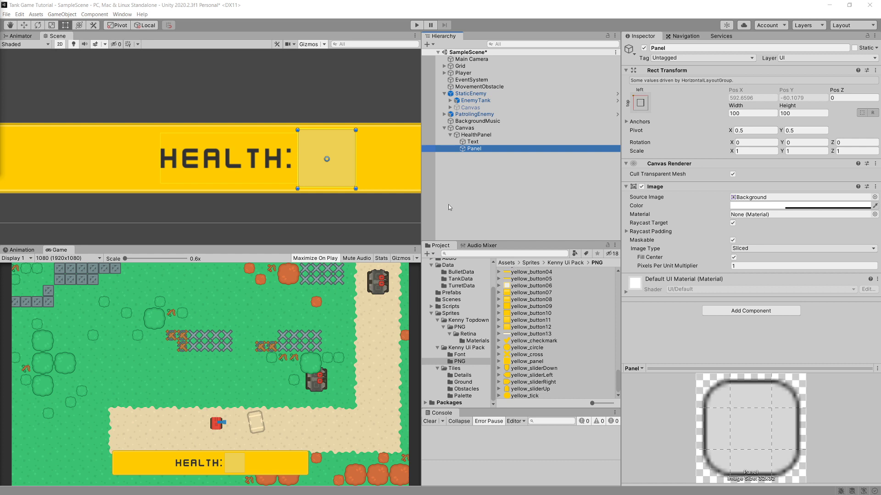
left_click(486, 149)
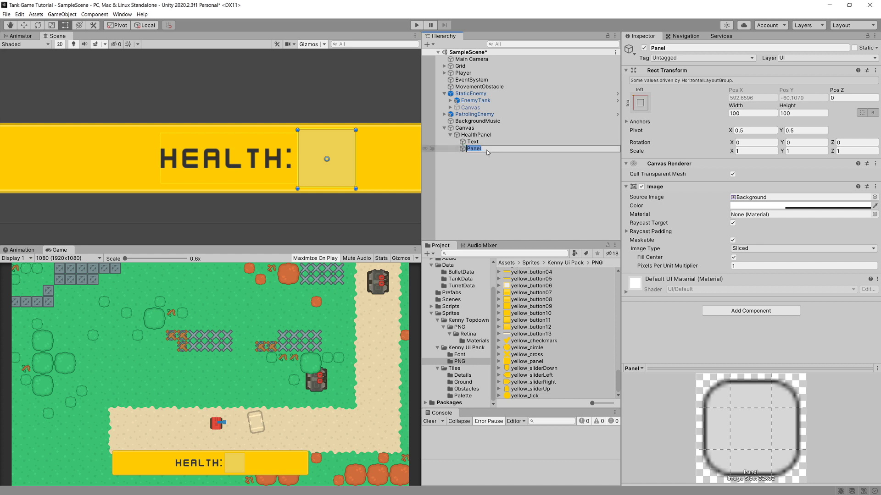
type("Hea")
key("Return")
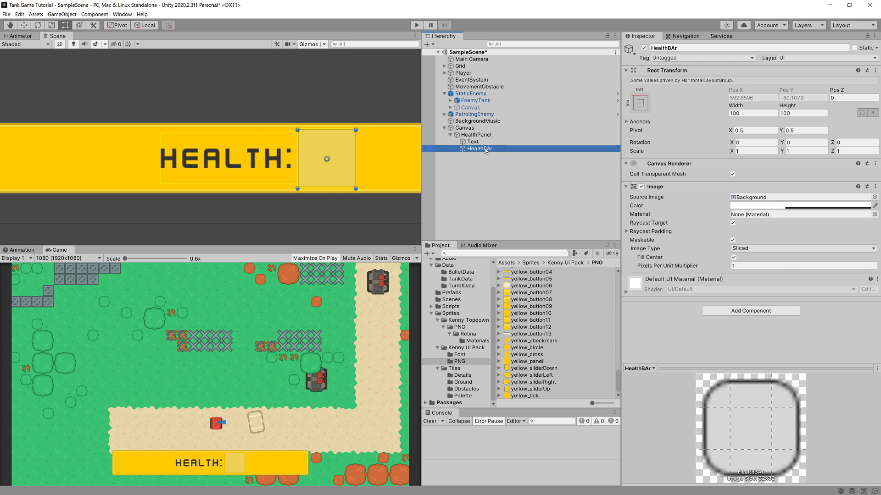
left_click(486, 150)
key("BackSpace")
type("ar")
key("Return")
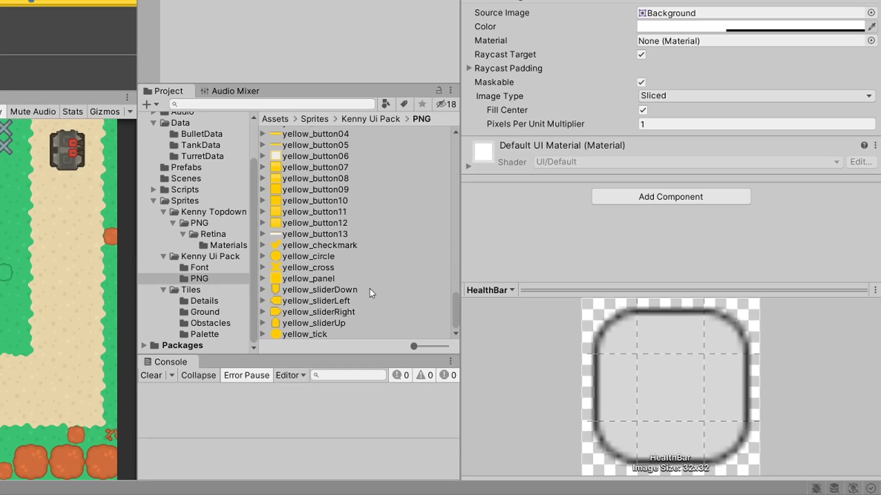
Assign the grey_panel sprite from the Kenny Ui Pack PNG folder as HealthBar's source image.
scroll(493, 329, "up", 14)
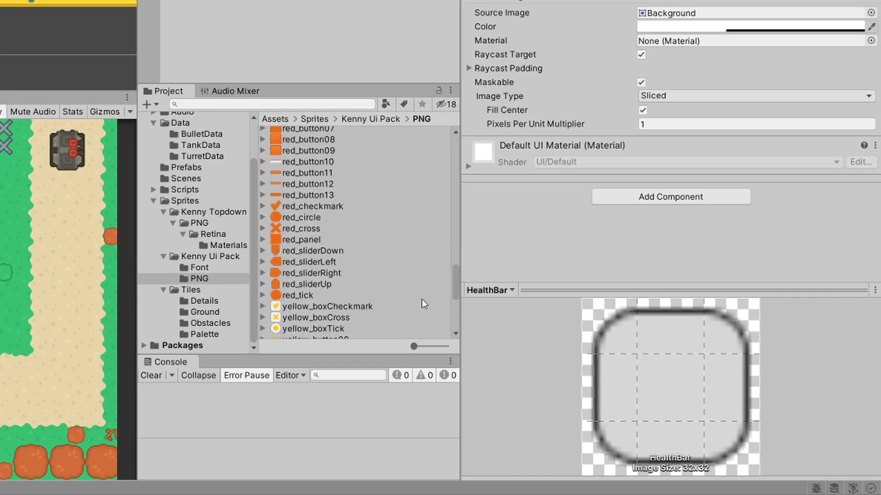
scroll(388, 291, "up", 5)
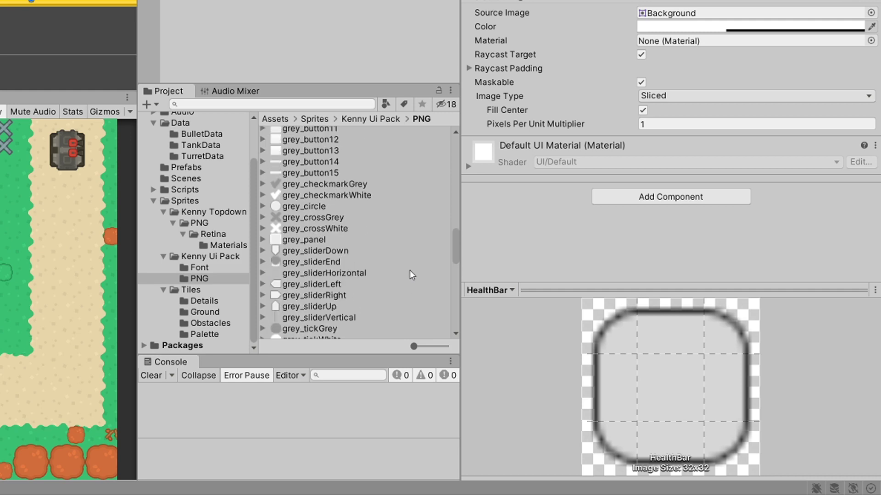
scroll(408, 271, "up", 3)
scroll(408, 269, "down", 7)
left_click_drag(303, 156, 664, 18)
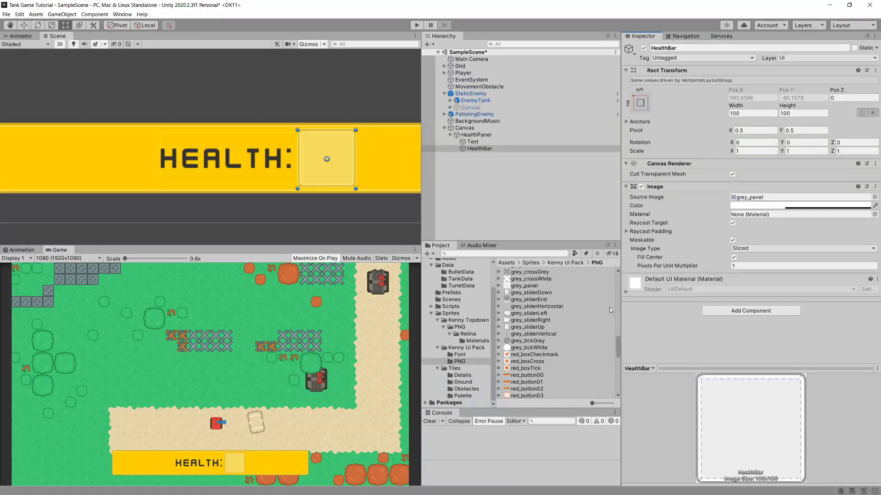
Inspect the slicing borders of the grey_panel sprite in the Sprite Editor and close it.
double_click(747, 199)
left_click(859, 154)
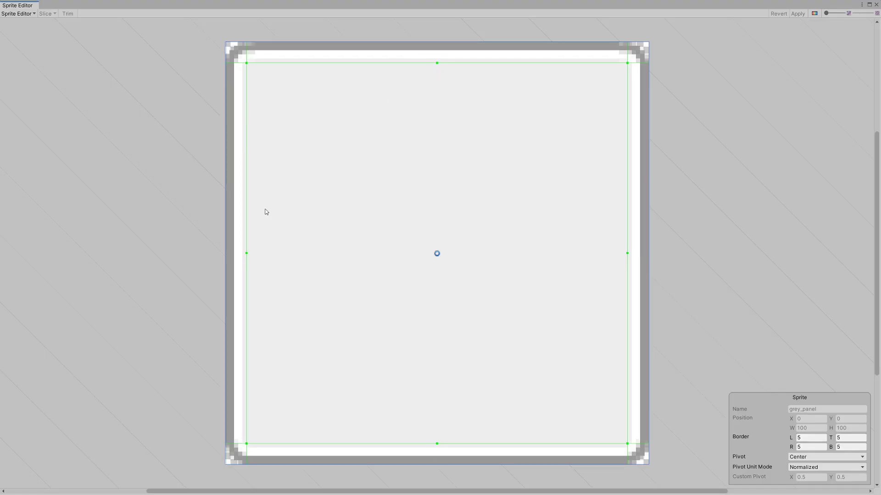
left_click(876, 4)
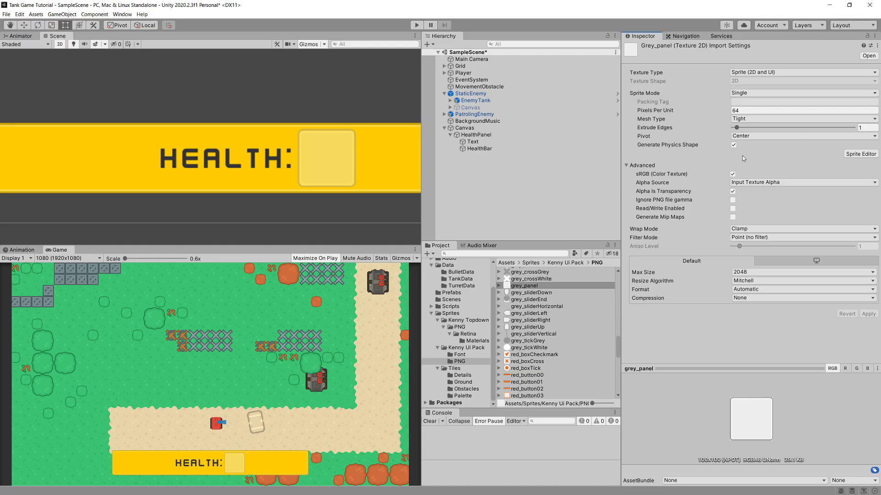
Set HealthBar's image color to fully opaque black, hexadecimal 000000 with alpha 1.
left_click(479, 148)
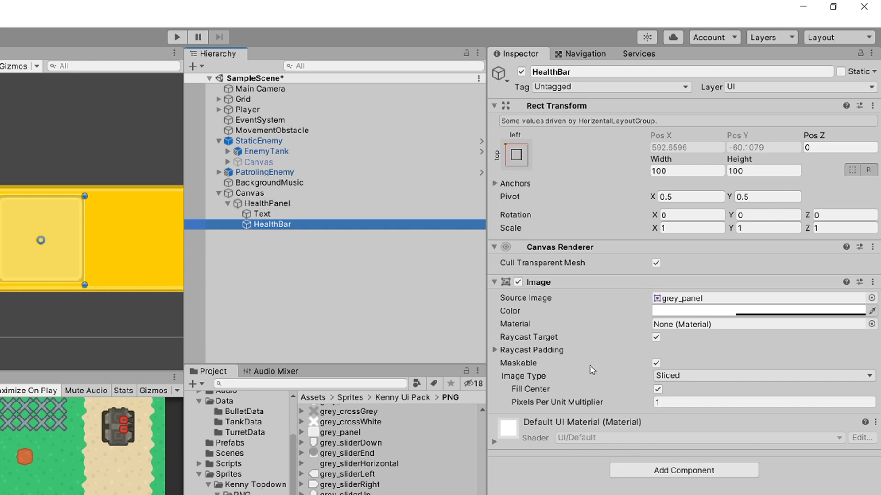
left_click(659, 381)
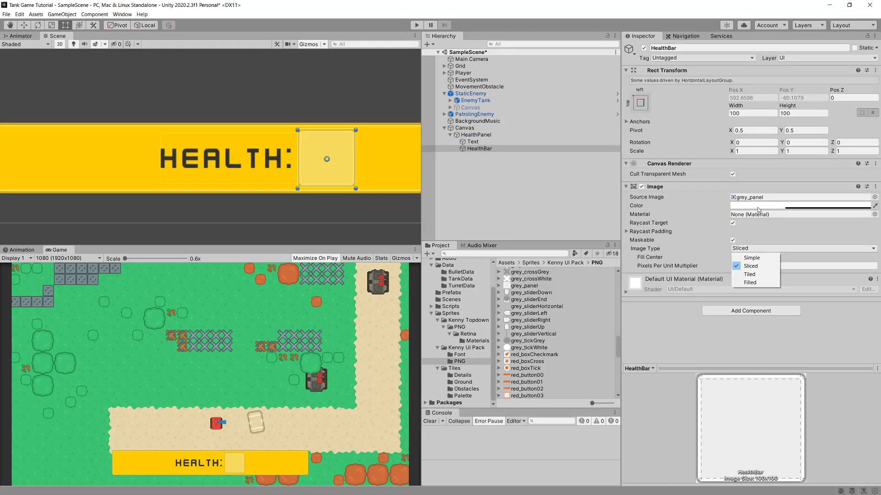
left_click(730, 291)
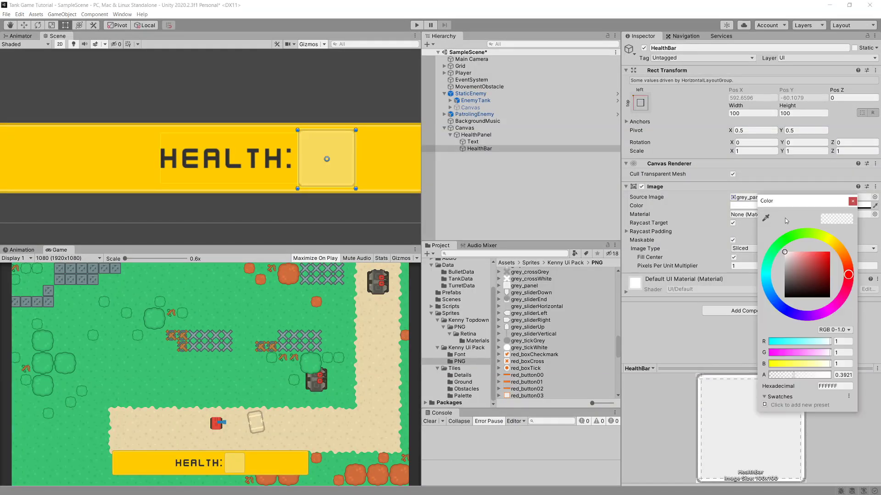
left_click_drag(800, 268, 781, 316)
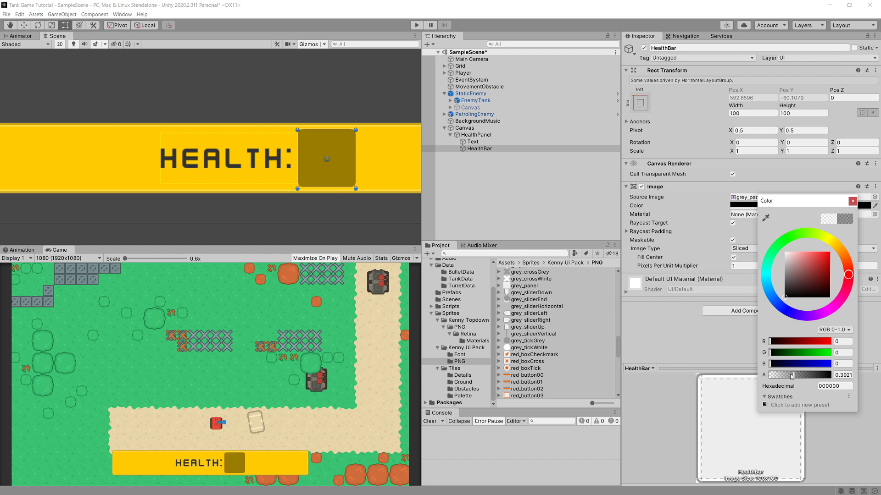
left_click_drag(790, 376, 870, 377)
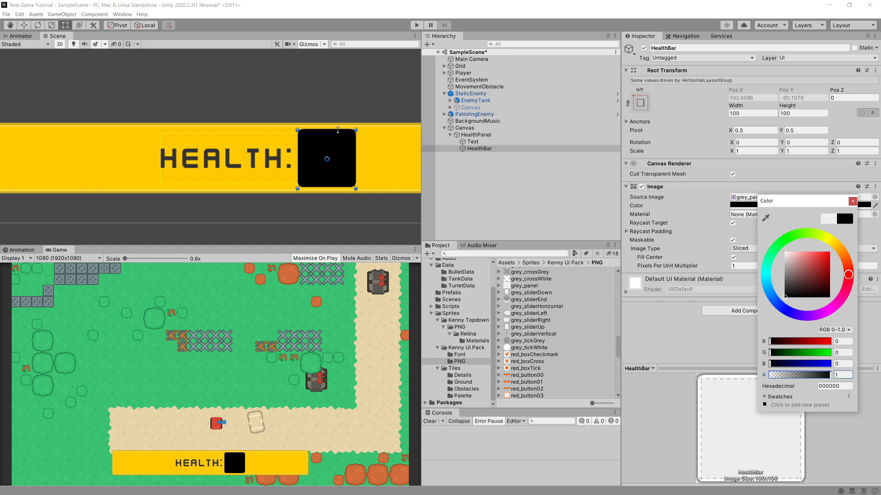
key("Escape")
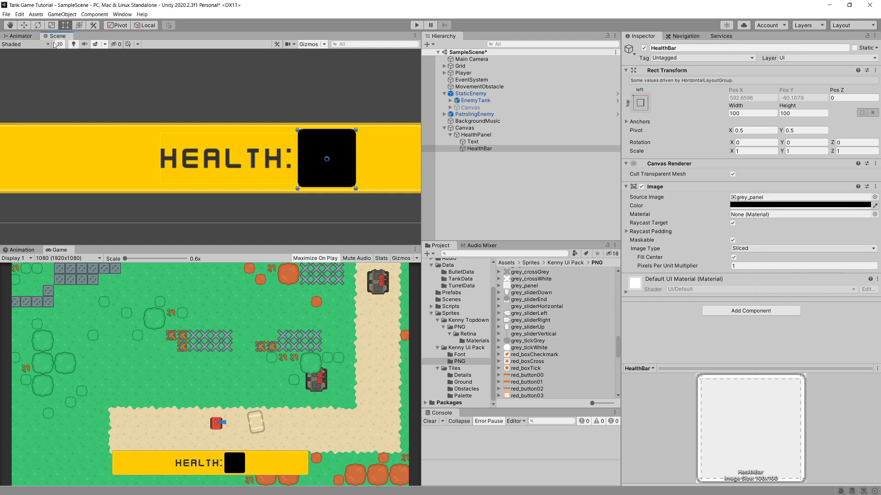
Resize HealthBar in the scene to a long, low bar of about 400 x 63.
mouse_move(338, 128)
left_mouse_down()
mouse_move(338, 139)
mouse_move(444, 169)
mouse_move(418, 167)
left_mouse_up()
scroll(418, 167, "up", 2)
scroll(191, 167, "down", 3)
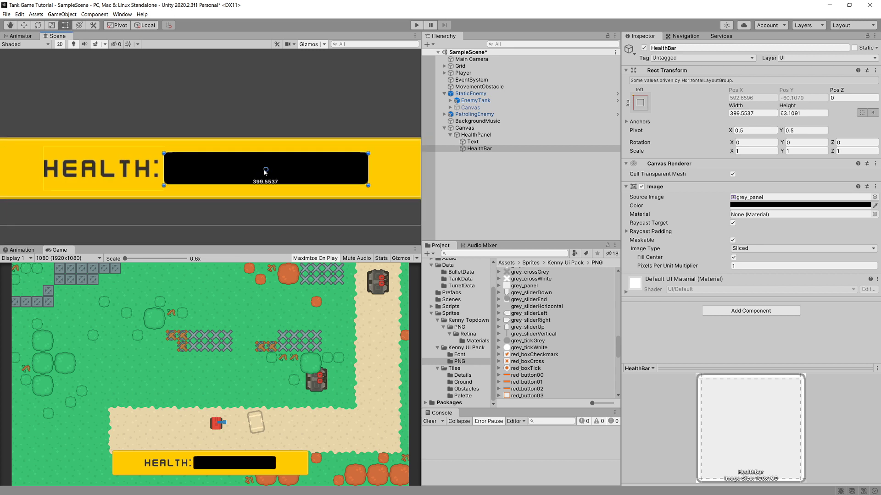
Narrow HealthPanel symmetrically about its centre to about 696 wide so it fits closely around the label and bar.
left_click(243, 177)
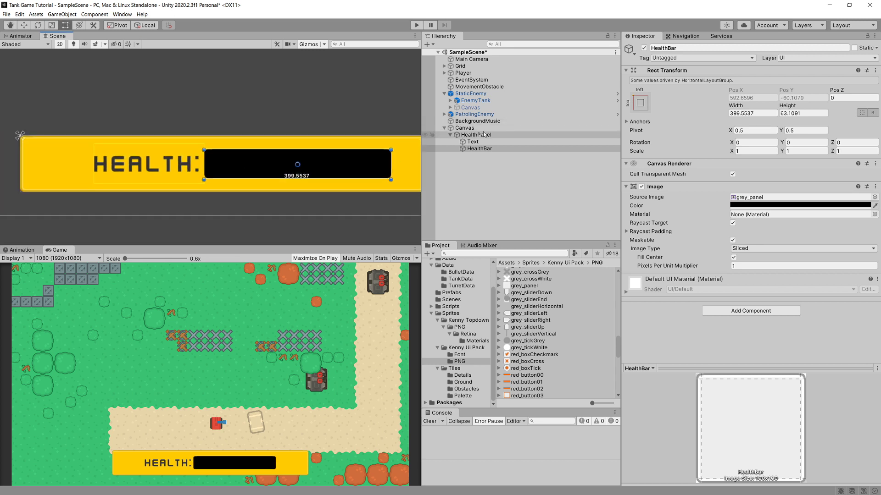
middle_click_drag(264, 140, 215, 133)
scroll(266, 146, "down", 1)
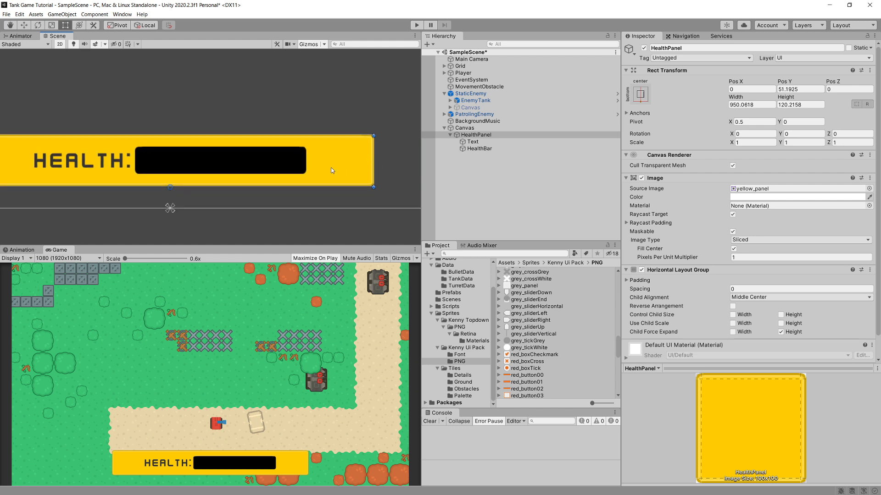
middle_click_drag(332, 170, 379, 167)
left_click_drag(395, 164, 346, 165, "alt")
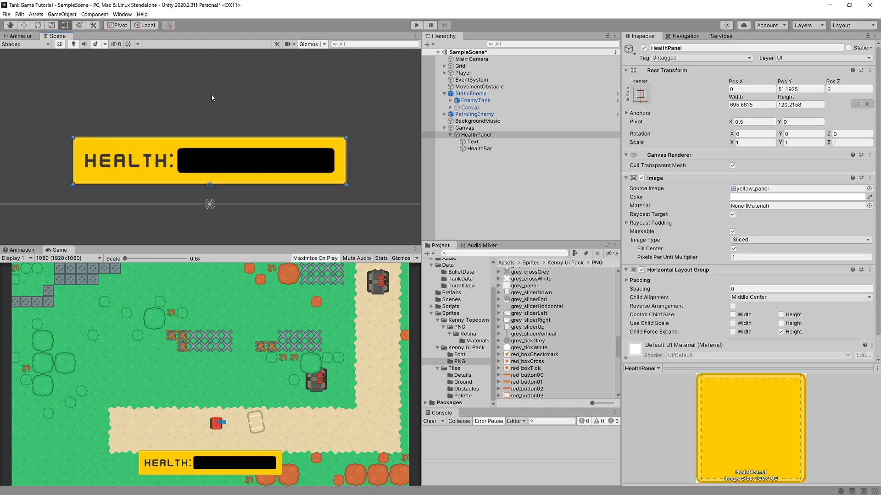
Review the Inspector settings of HealthPanel, including its Horizontal Layout Group, and of its Text and HealthBar children.
left_click(487, 137)
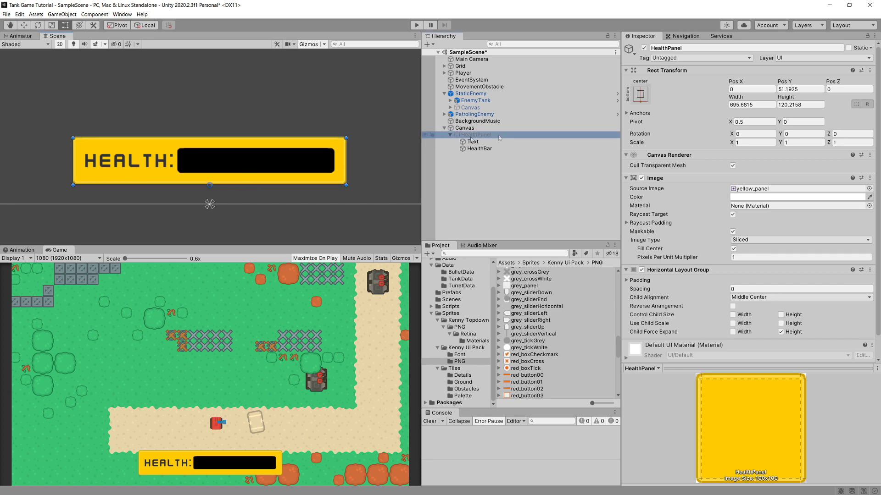
key("Down")
key("Down")
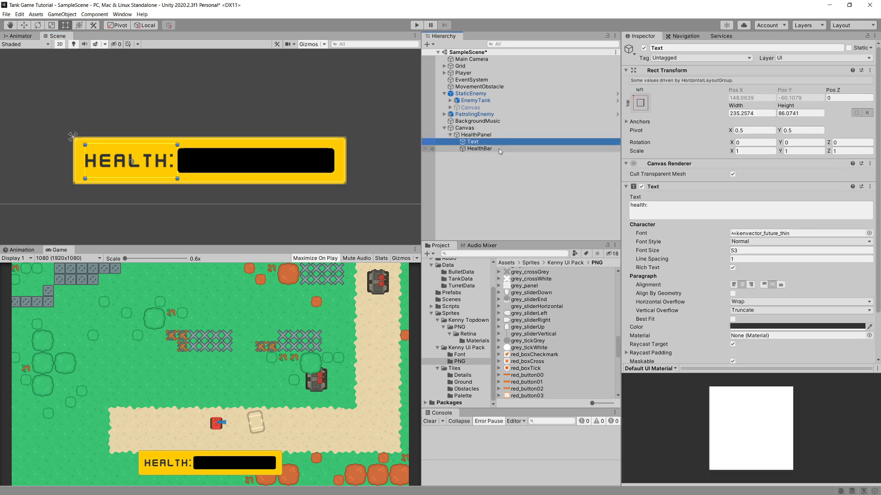
key("Up")
key("Up")
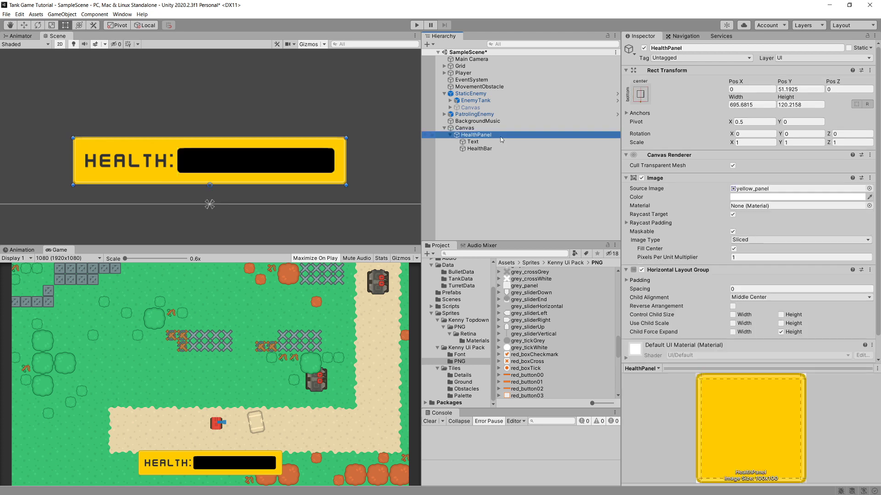
scroll(683, 256, "down", 1)
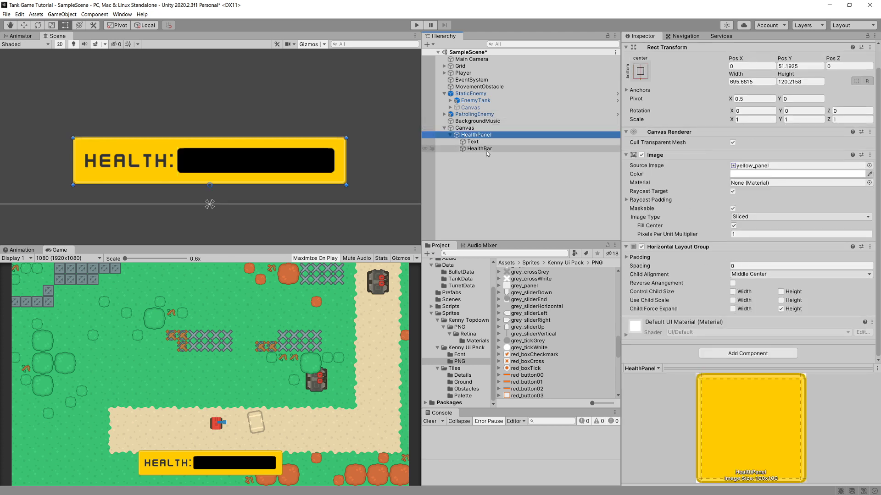
key("F2")
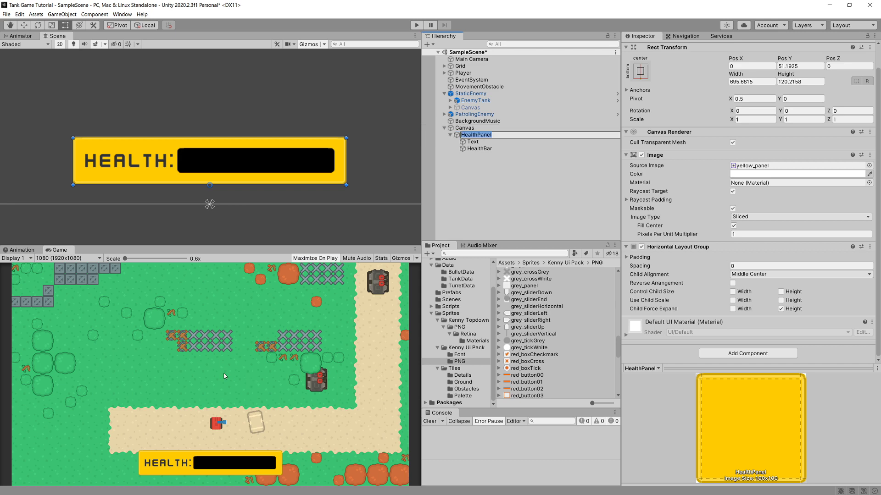
left_click(640, 74)
left_click(479, 160)
left_click(472, 142)
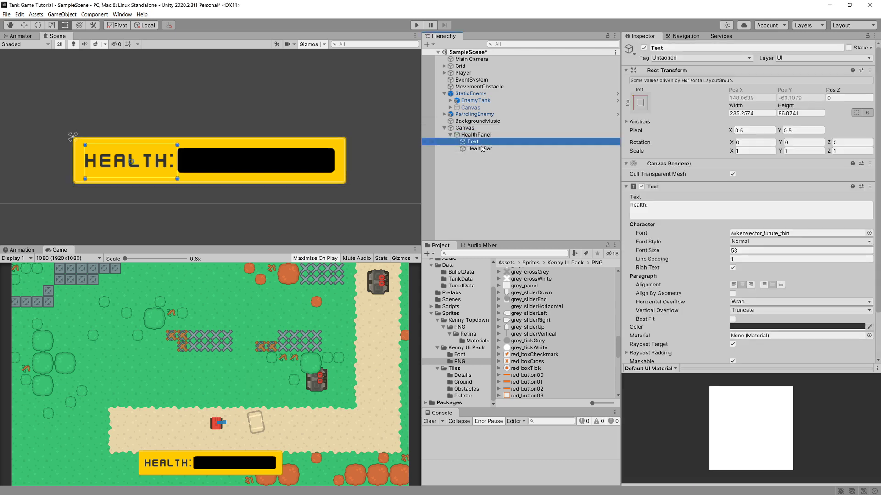
left_click(480, 149)
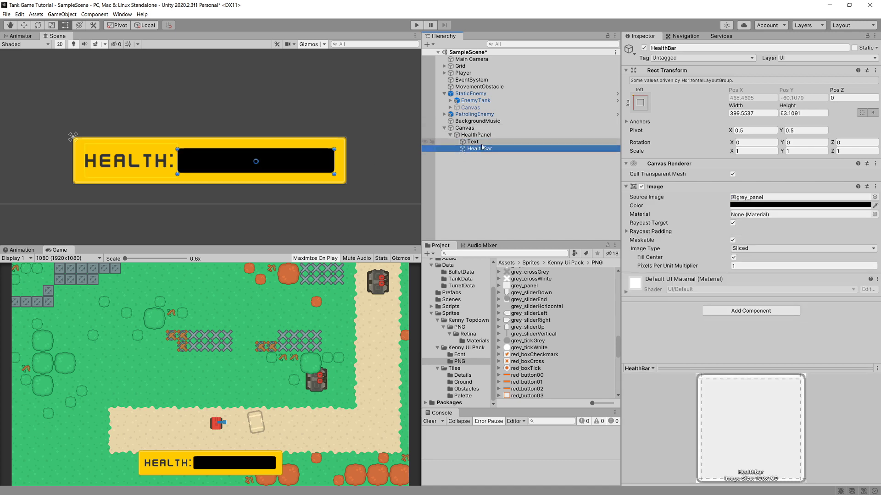
left_click(475, 135)
scroll(695, 248, "down", 1)
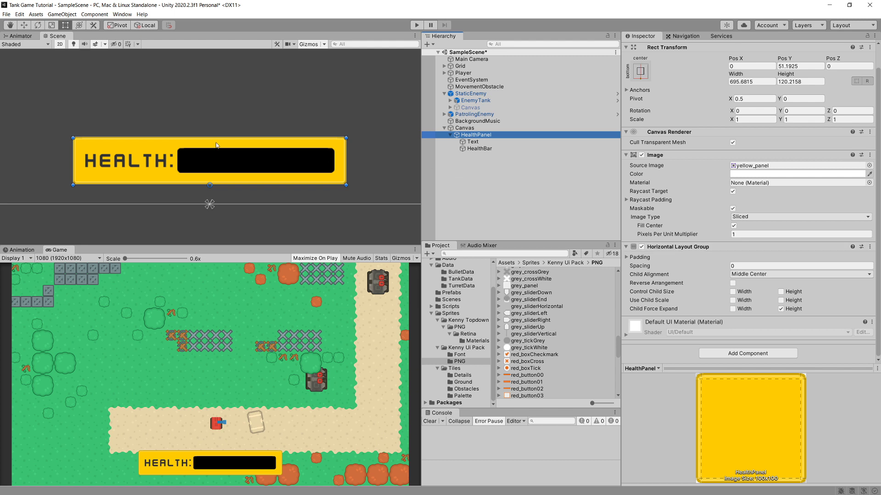
left_click(442, 149)
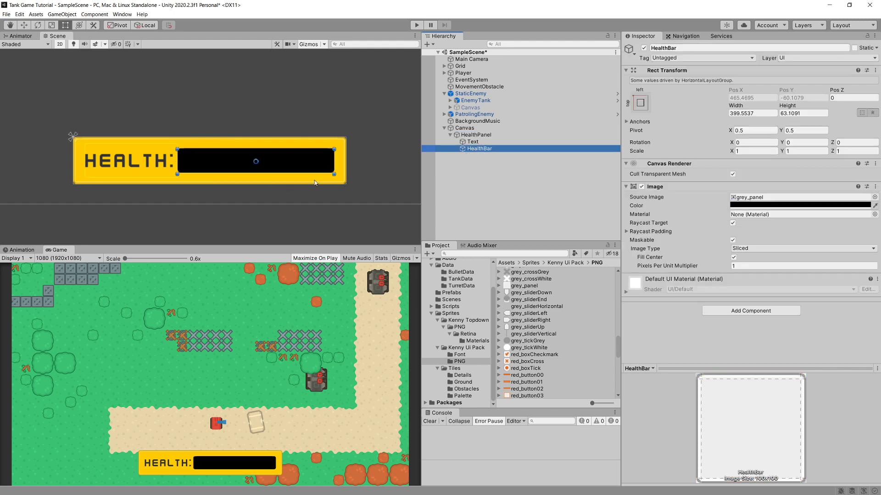
Following the enemy's existing health bar hierarchy, add a UI Panel under HealthPanel's HealthBar and name it HealthFillPanel.
key("ctrl+z")
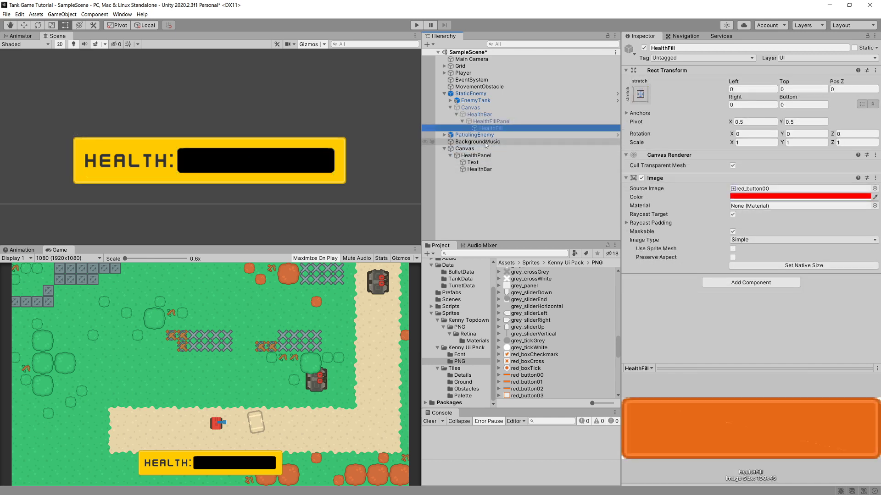
left_click(477, 169)
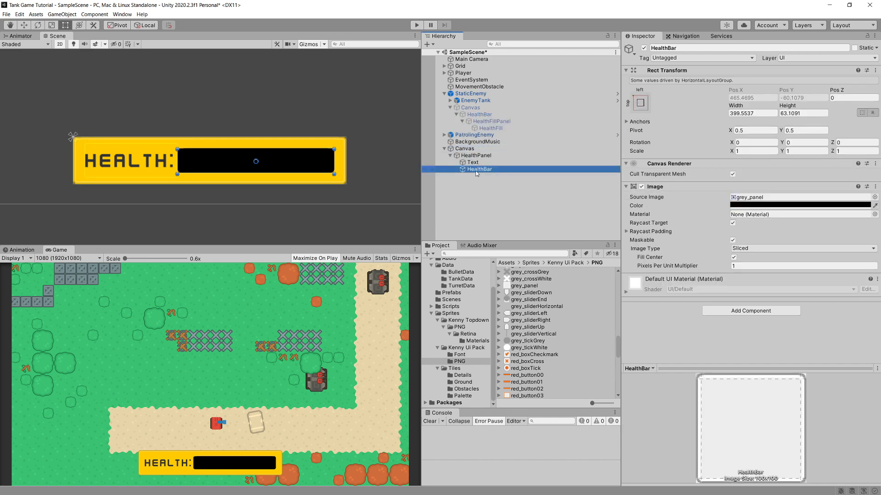
right_click(476, 172)
mouse_move(531, 332)
left_click(571, 442)
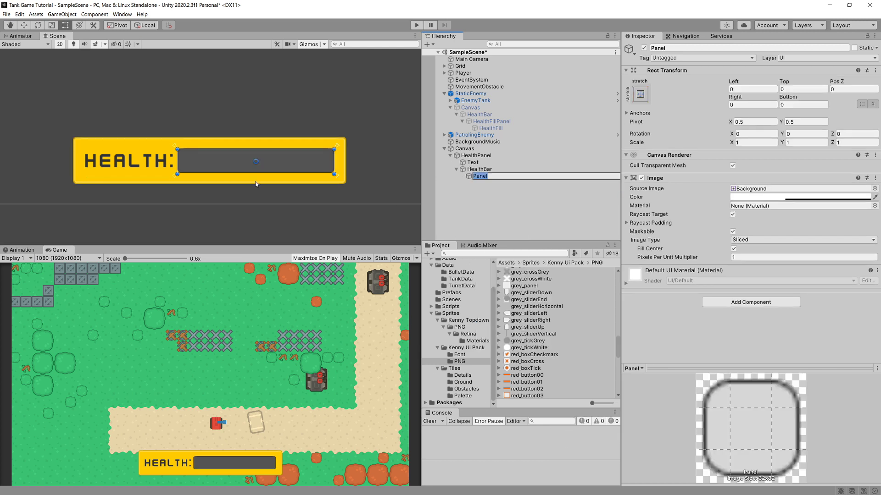
type("HealthFillPanel")
key("Return")
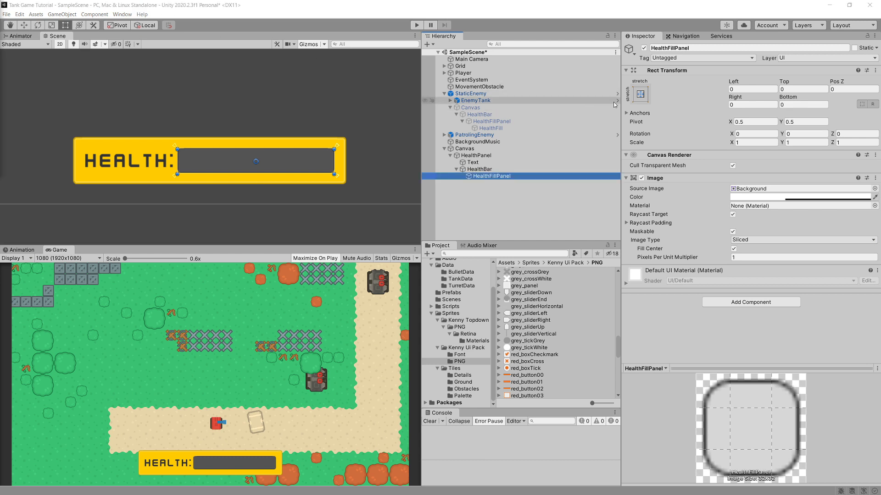
Check HealthFillPanel's anchor preset for stretching in both directions and disable its Image component.
left_click(644, 99)
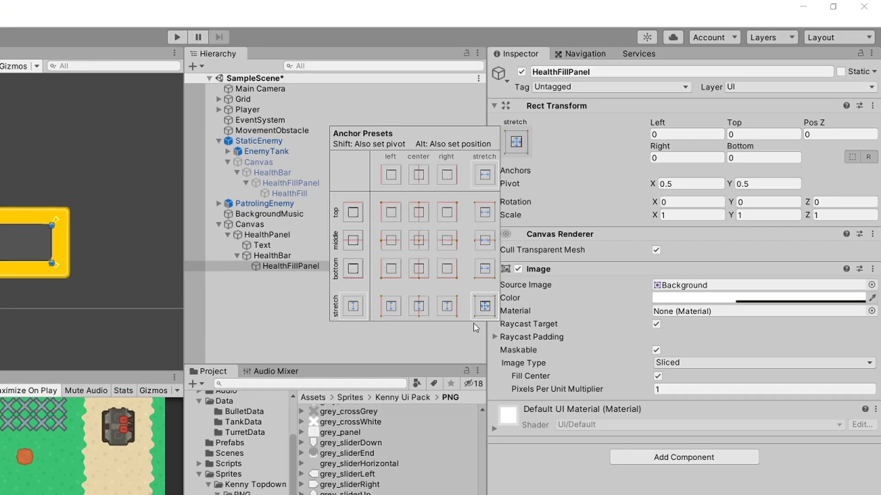
left_click(474, 327)
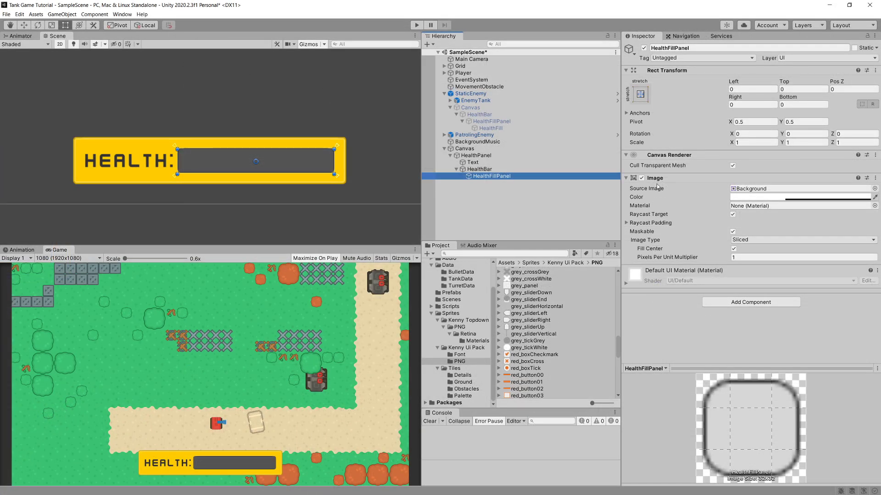
left_click(641, 178)
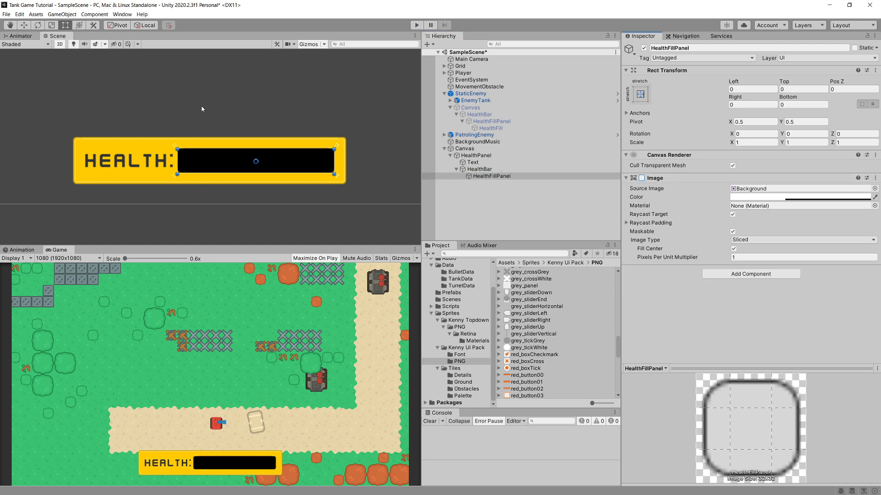
Add a UI Panel as a child of HealthPanel's HealthFillPanel and name it HealthFill.
right_click(509, 177)
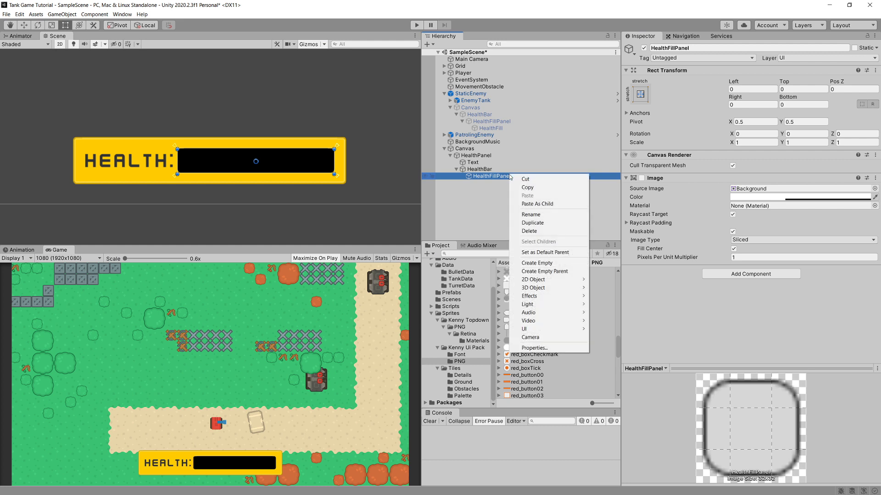
mouse_move(569, 328)
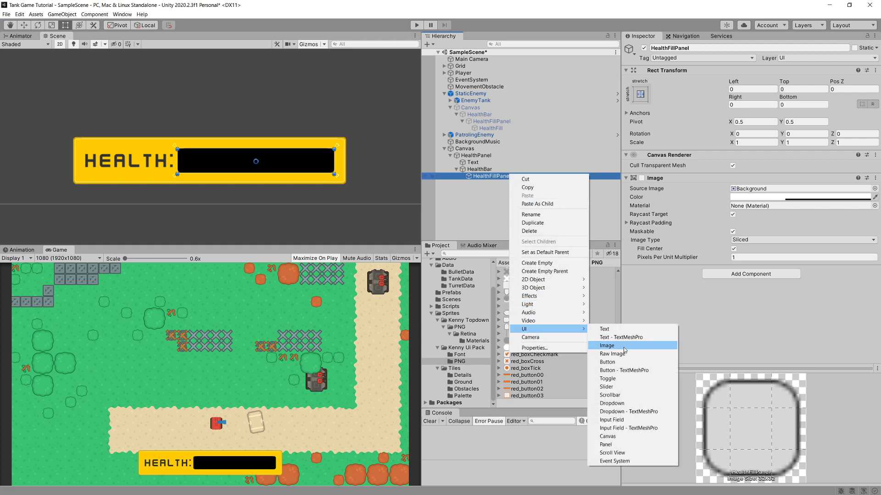
left_click(605, 444)
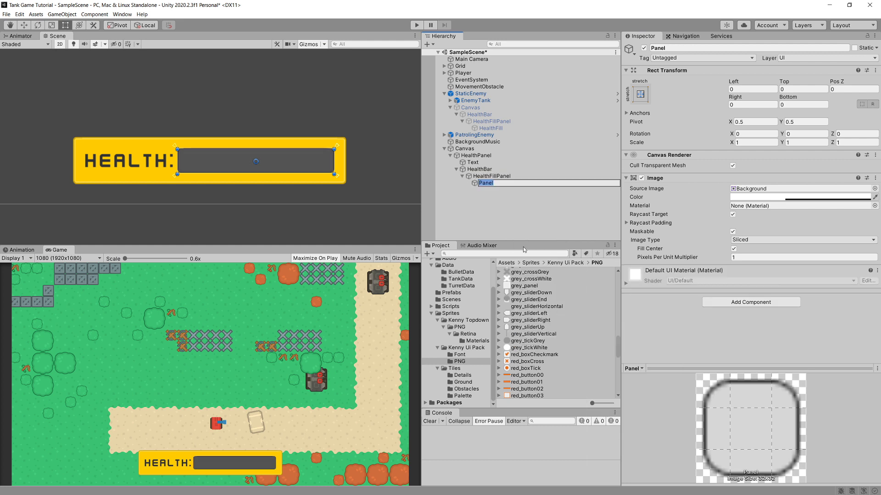
type("HealthFill")
key("Return")
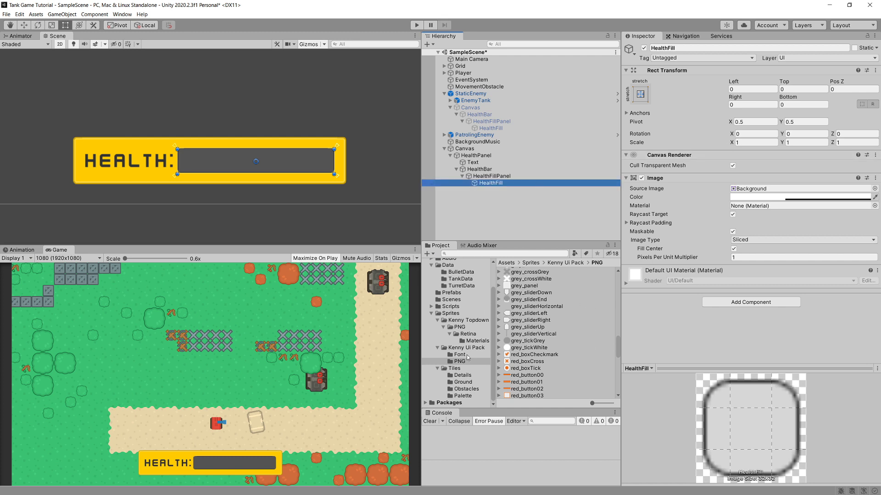
Assign the red_panel sprite from Kenny Ui Pack's PNG folder as HealthFill's source image.
scroll(551, 335, "down", 4)
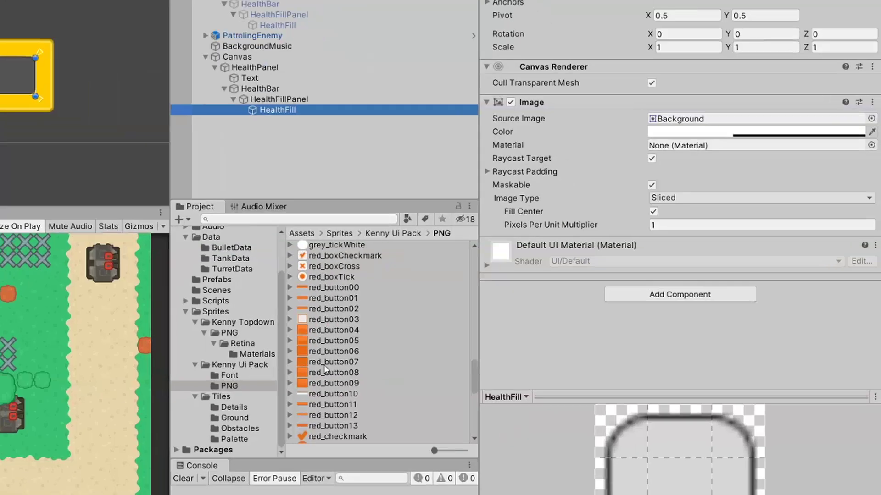
scroll(376, 345, "down", 4)
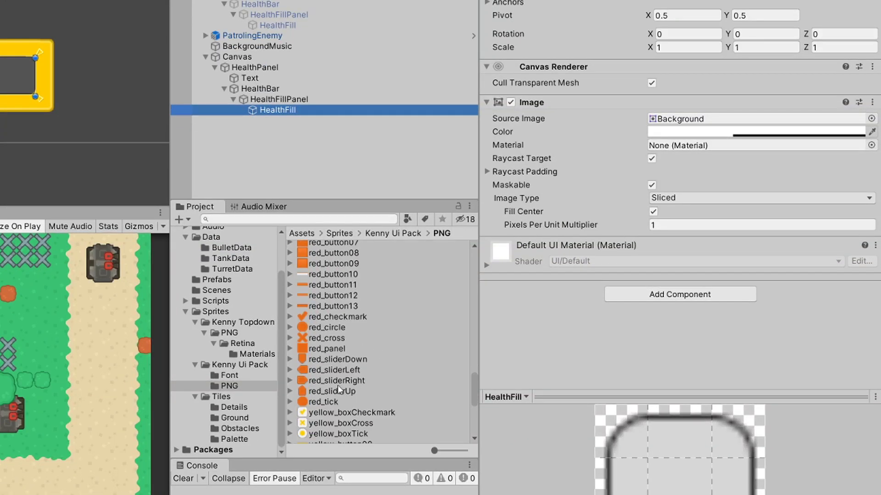
left_click_drag(338, 346, 683, 119)
Set HealthFill's image colour to pure red (FF0000) with an alpha of 1.
left_click(739, 197)
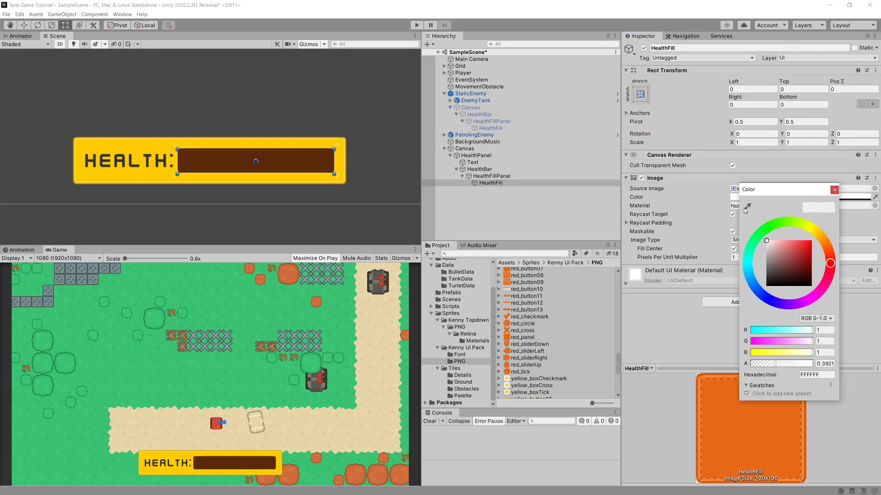
left_click_drag(803, 249, 811, 240)
left_click(825, 364)
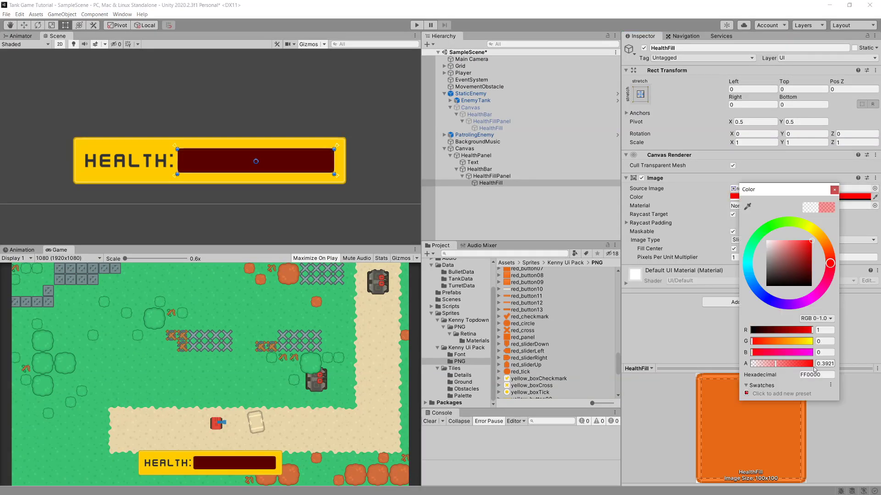
type("1")
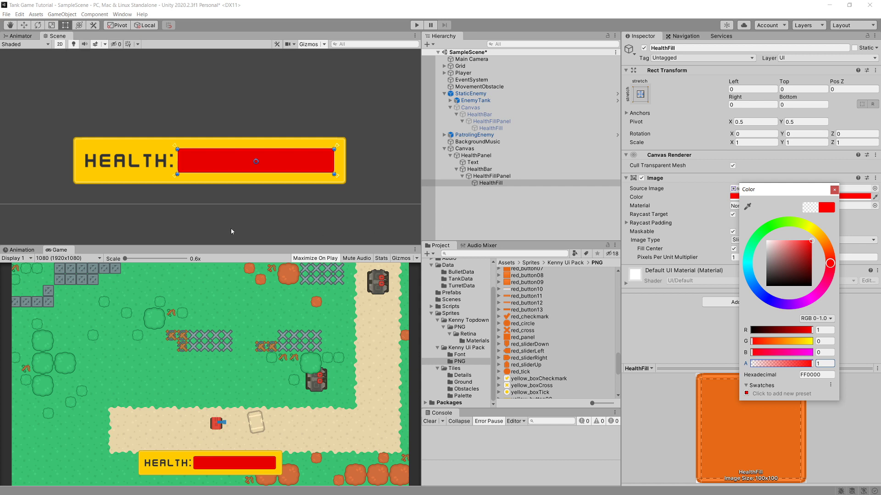
key("Return")
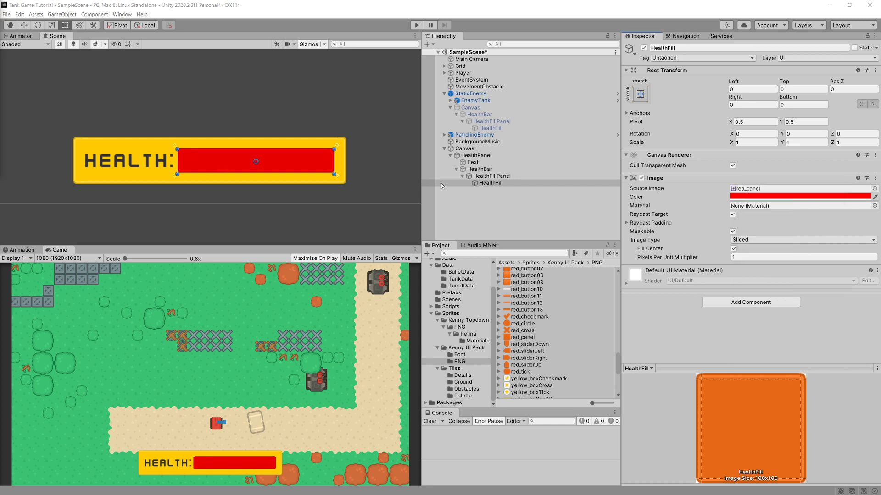
Add a Horizontal Layout Group to HealthFillPanel, controlling child width and using Middle Center child alignment.
left_click(531, 177)
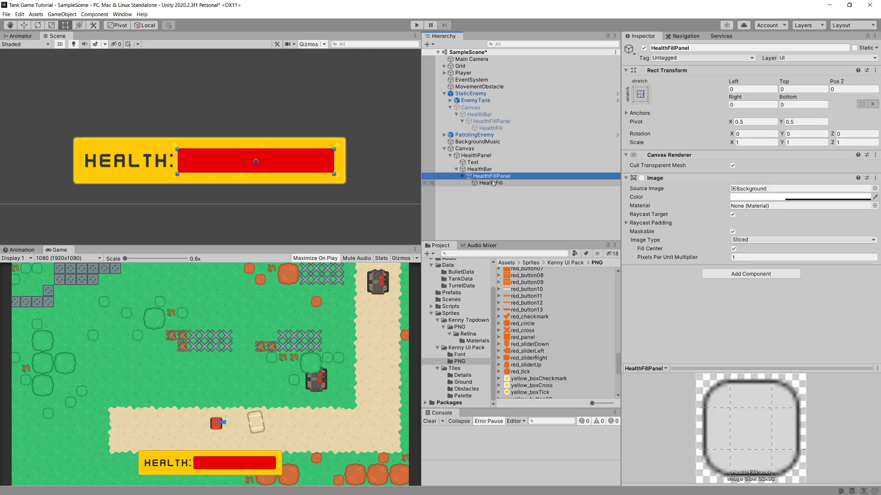
left_click(737, 274)
key("Return")
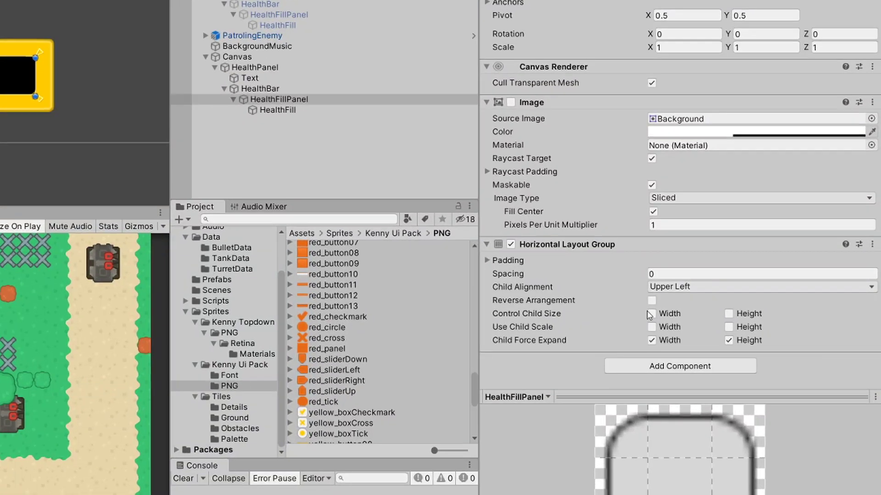
left_click(732, 315)
left_click(701, 288)
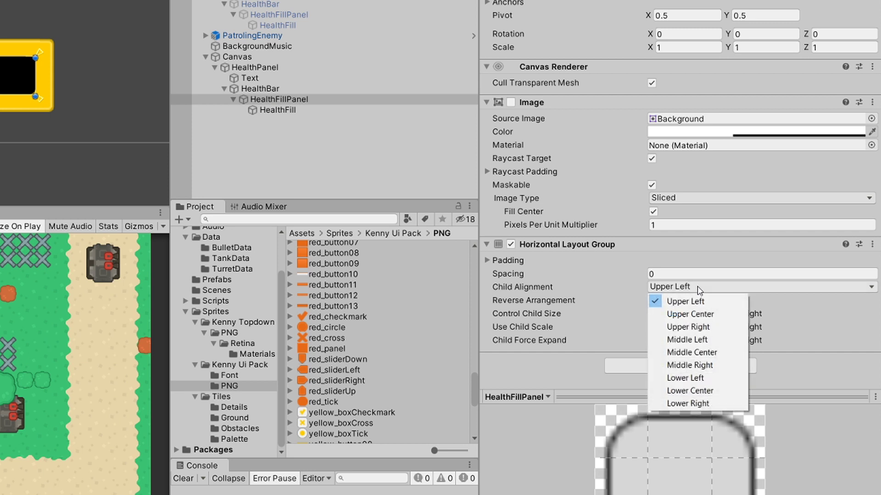
left_click(692, 353)
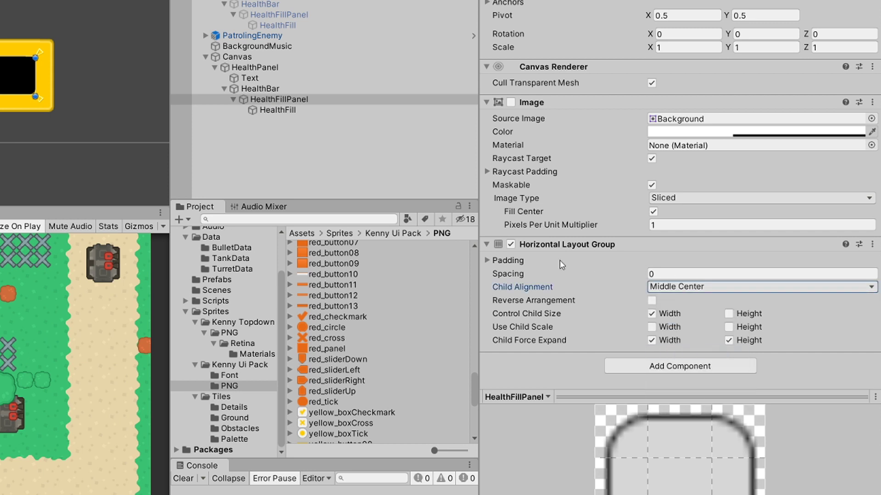
Set the left, right, top and bottom padding of HealthFillPanel's Horizontal Layout Group to 5.
left_click(517, 261)
left_click(663, 273)
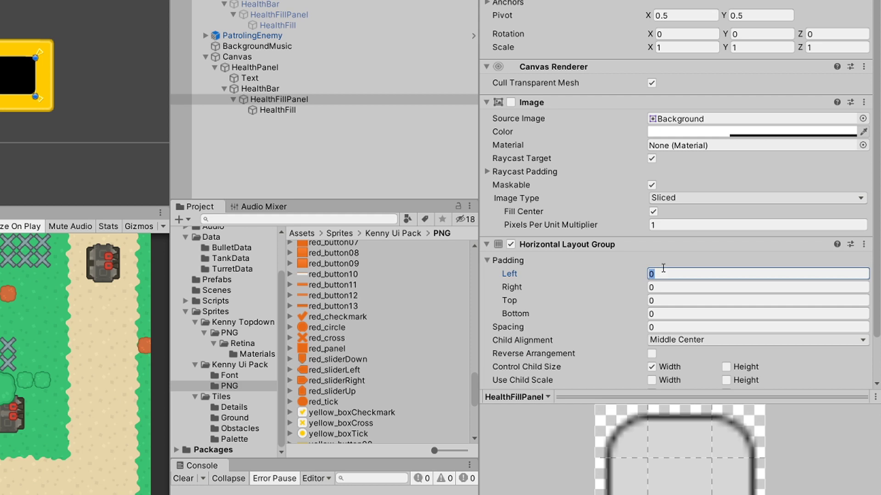
type("5")
left_click(670, 287)
type("5")
left_click(668, 300)
type("5")
left_click(665, 316)
type("5")
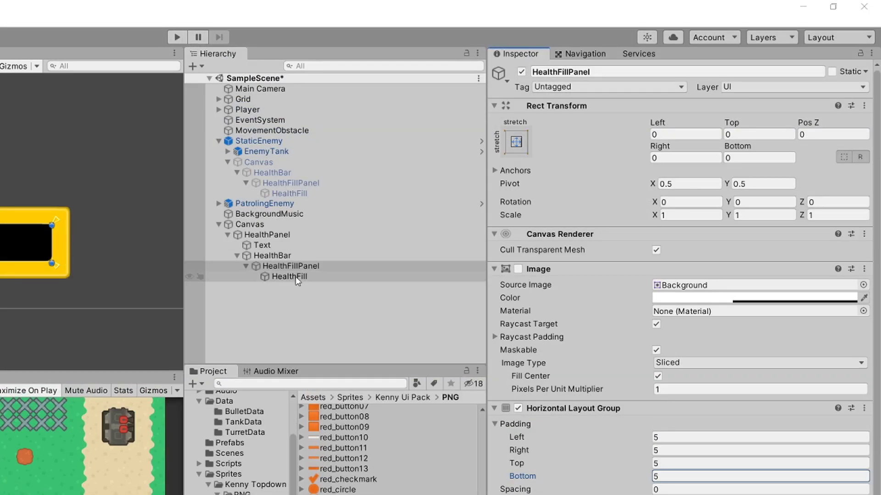
Check HealthFill's height, and make HealthFillPanel's Horizontal Layout Group control child height as well.
left_click(295, 276)
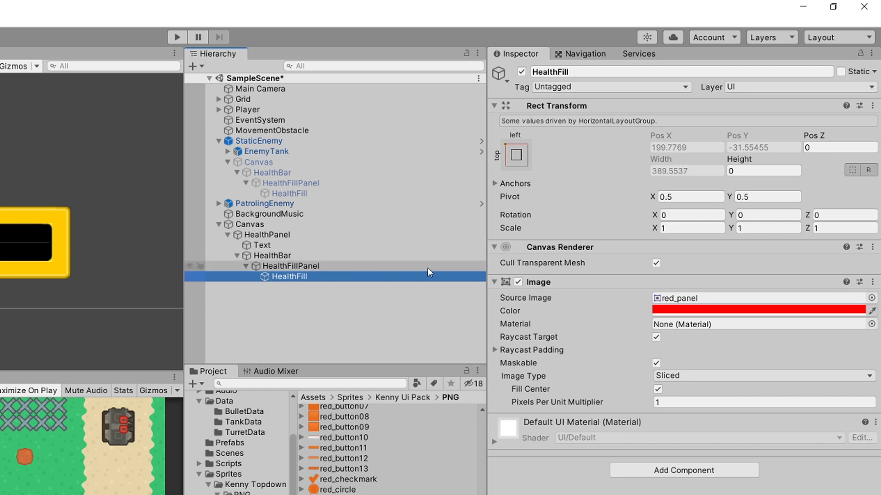
left_click(752, 170)
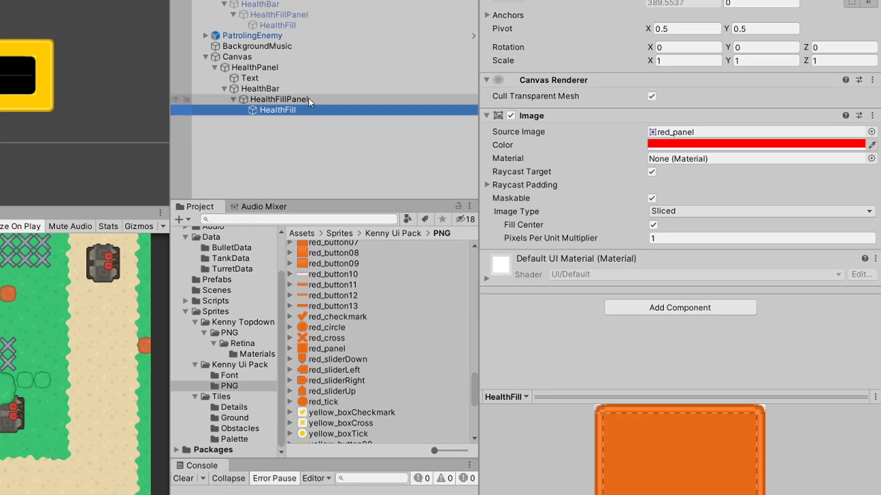
left_click(308, 99)
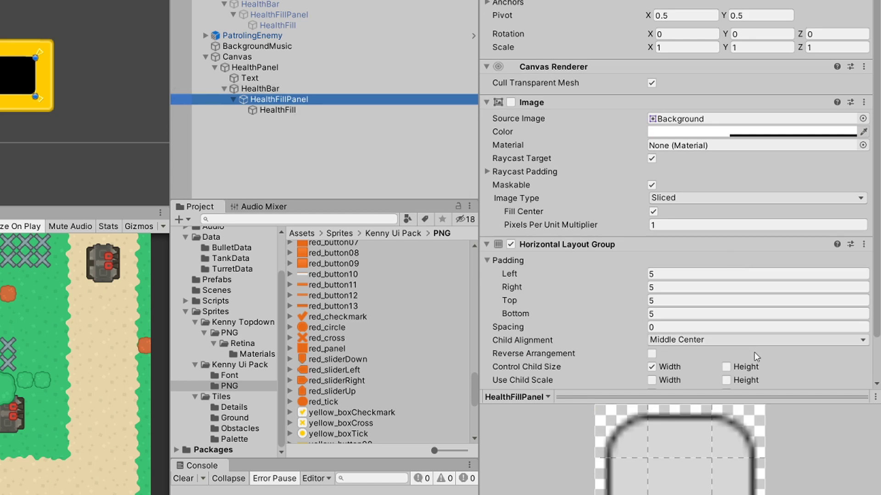
left_click(726, 367)
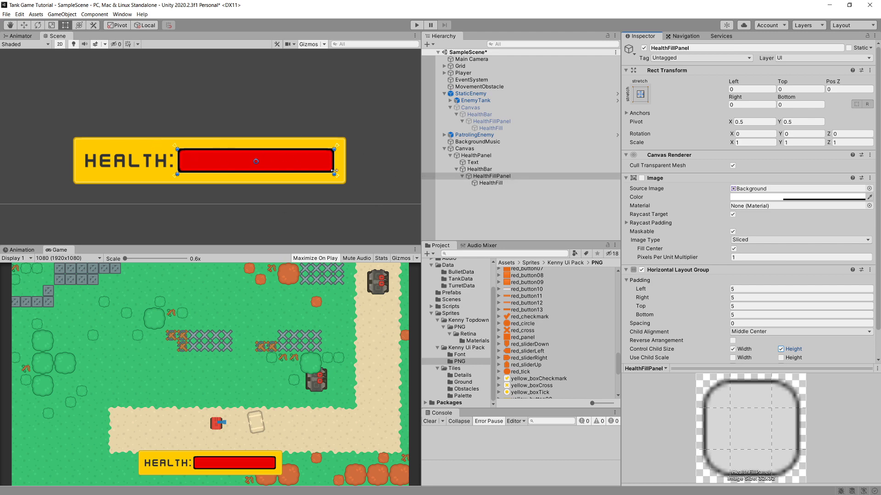
Add a Slider component to the HealthBar under HealthPanel.
left_click(487, 169)
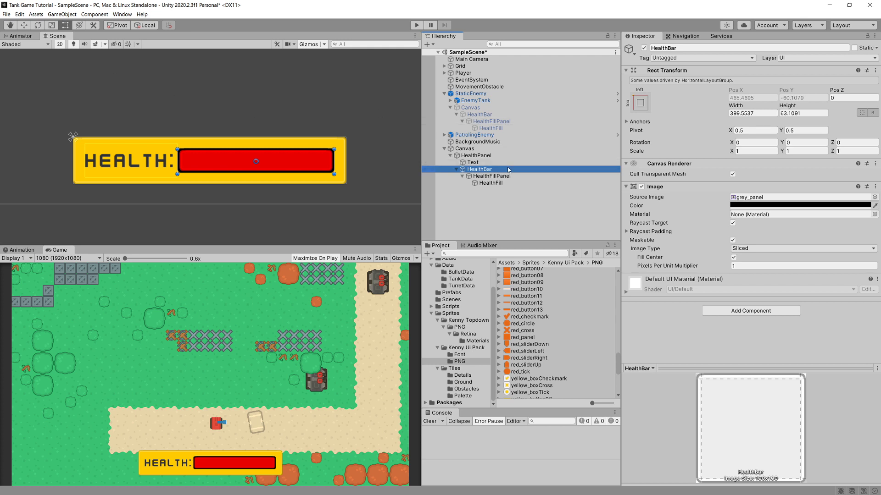
left_click(722, 313)
type("Sli")
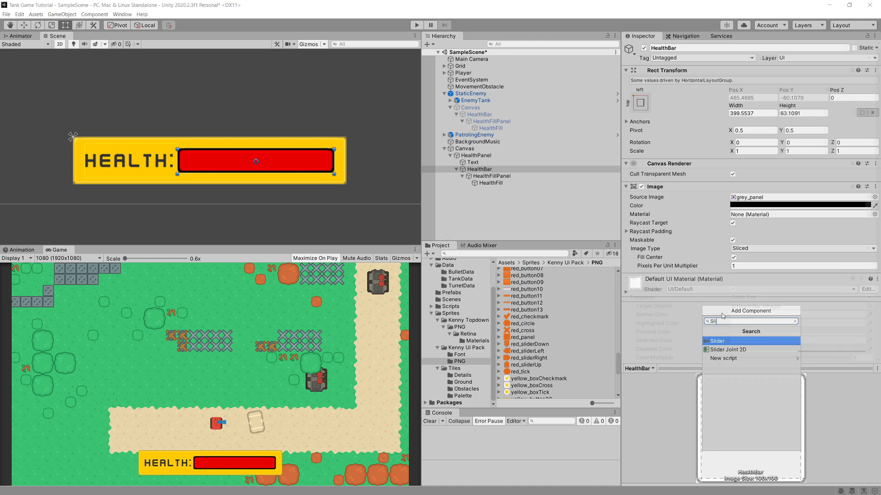
key("Return")
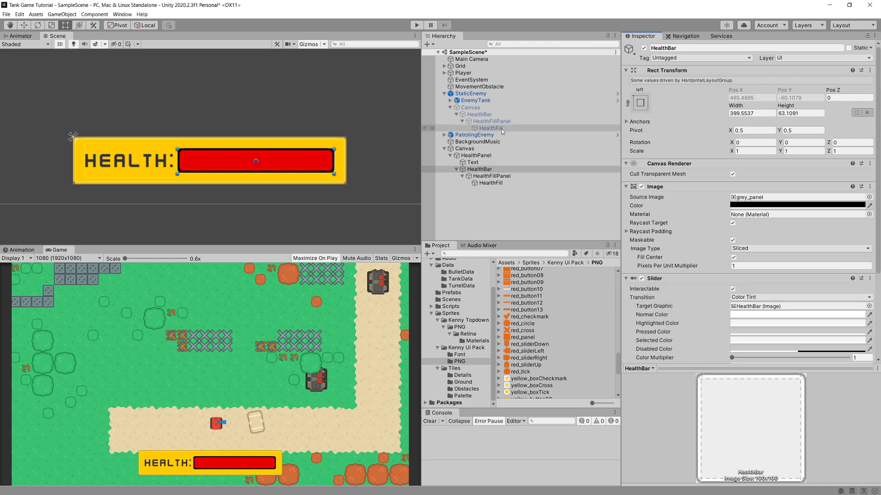
Matching the enemy's HealthBar slider, disable Interactable and set Transition and Navigation to None on HealthPanel's HealthBar slider.
left_click(508, 115)
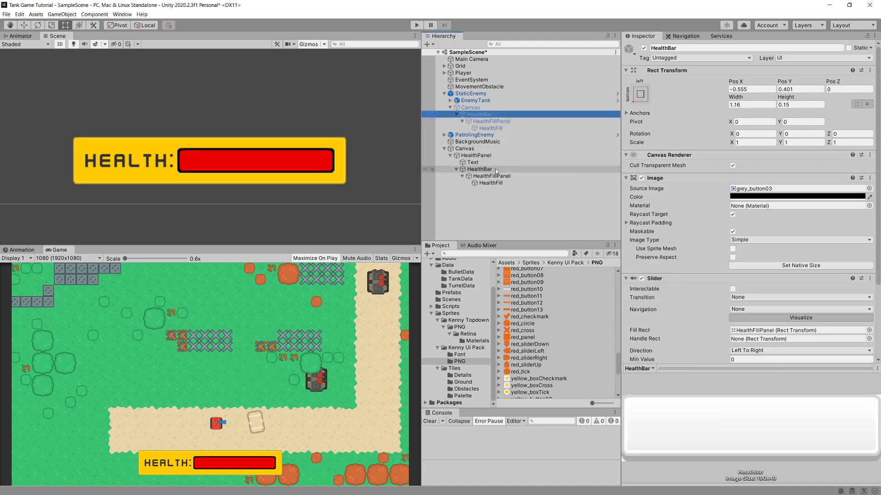
left_click(496, 169)
scroll(775, 261, "down", 5)
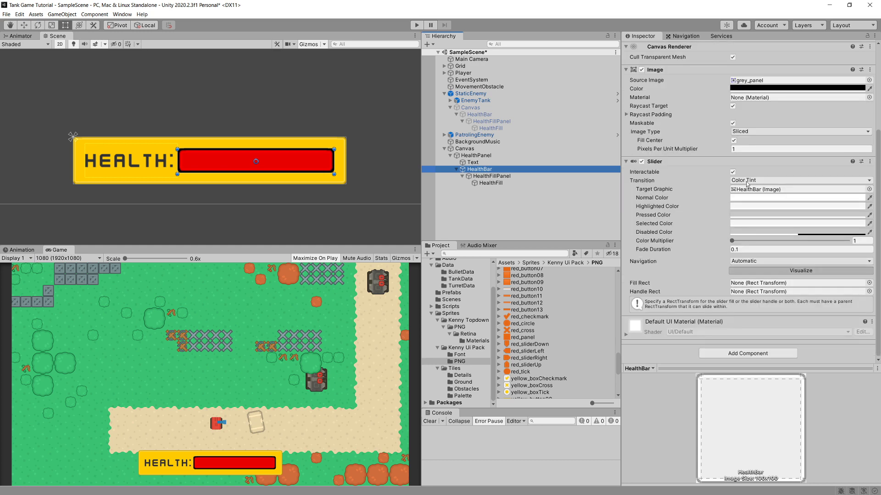
left_click(732, 172)
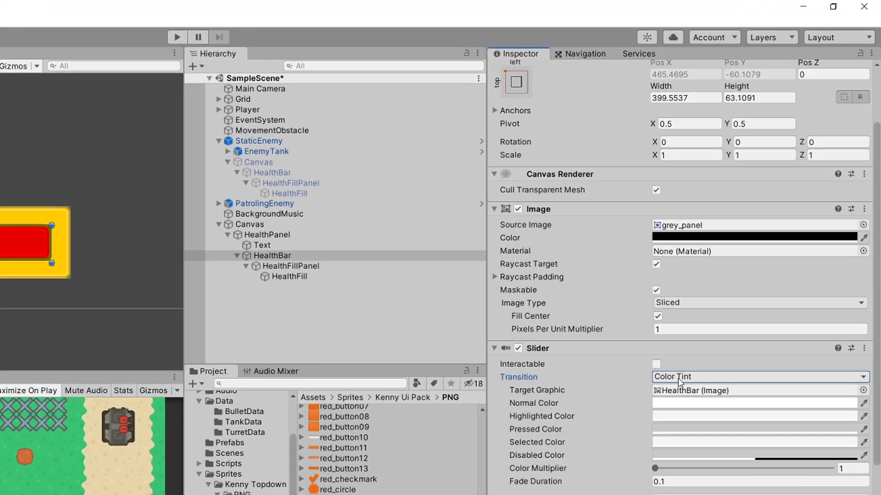
left_click(728, 300)
left_click(690, 392)
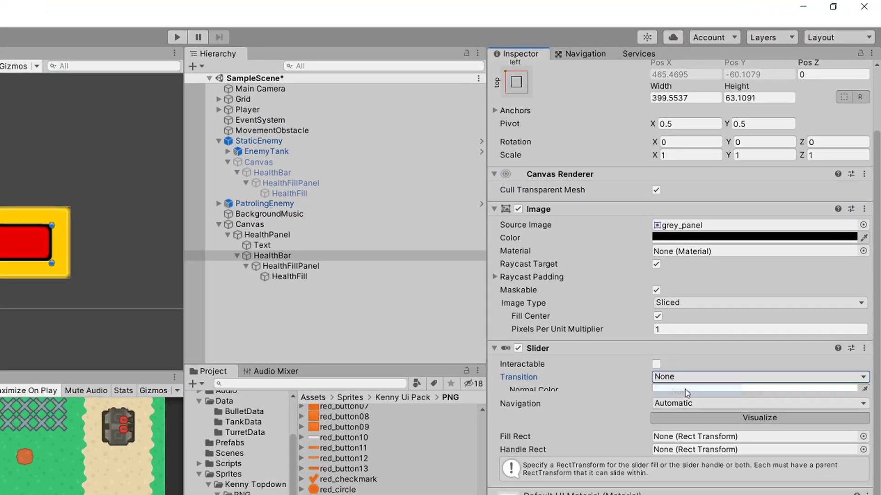
left_click(730, 395)
left_click(717, 408)
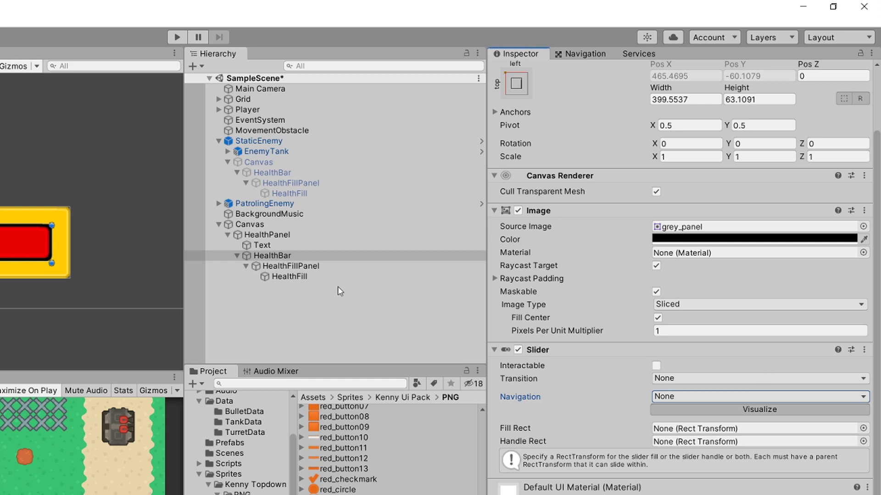
Assign HealthFillPanel as the HealthBar slider's Fill Rect and set the slider value to 1.
mouse_move(328, 266)
left_mouse_down()
mouse_move(725, 427)
mouse_move(754, 429)
left_mouse_up()
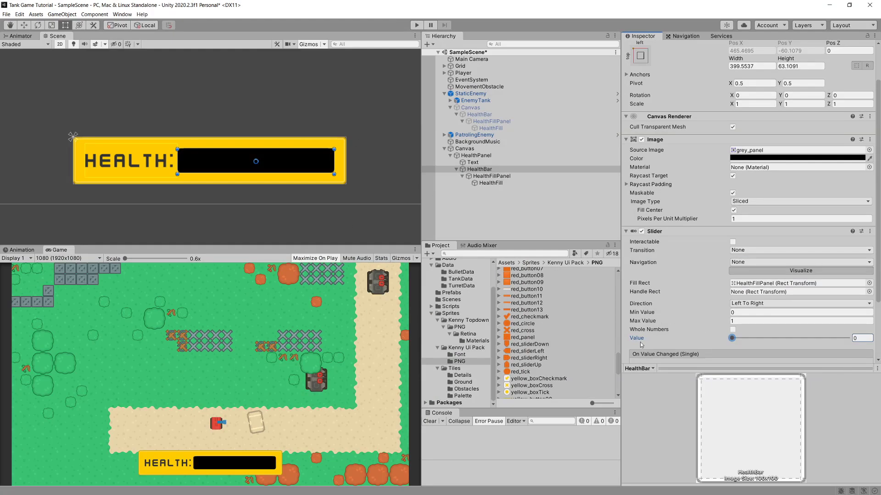
left_click_drag(733, 339, 849, 338)
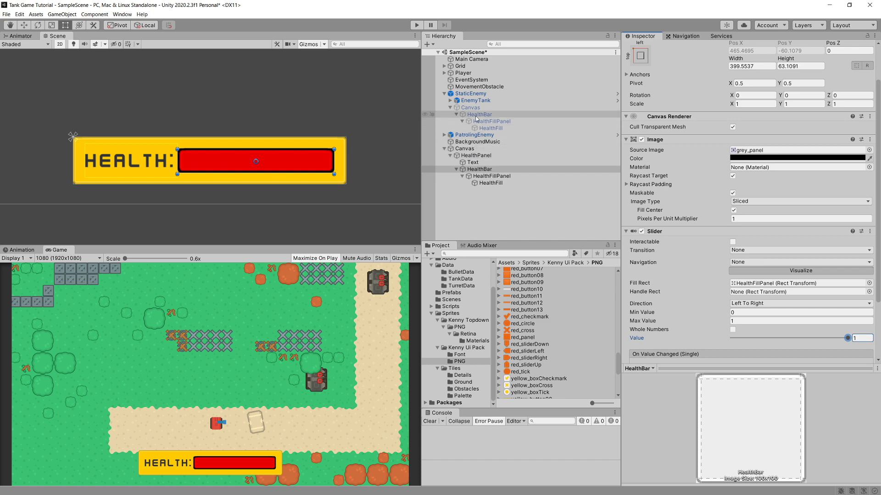
Add an On Health Change entry to the player Tank's Damagable component and assign HealthPanel's HealthBar as its target object.
left_click(463, 73)
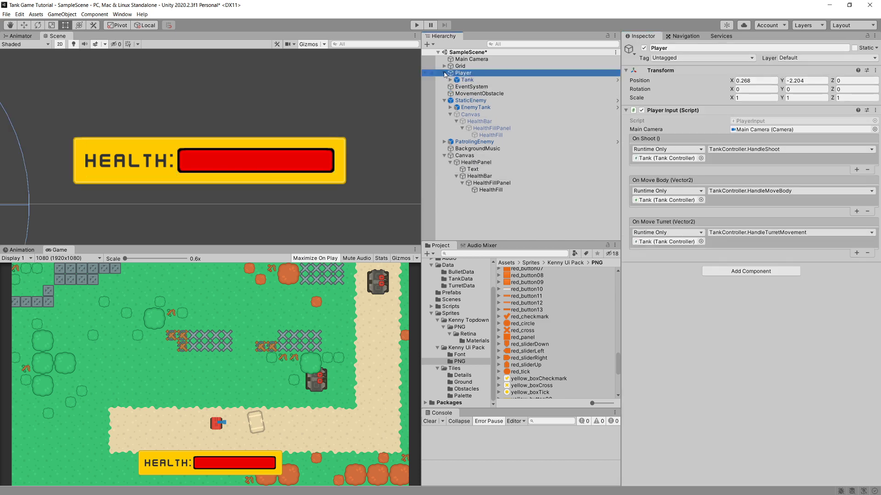
key("Right")
key("Down")
left_click(227, 120)
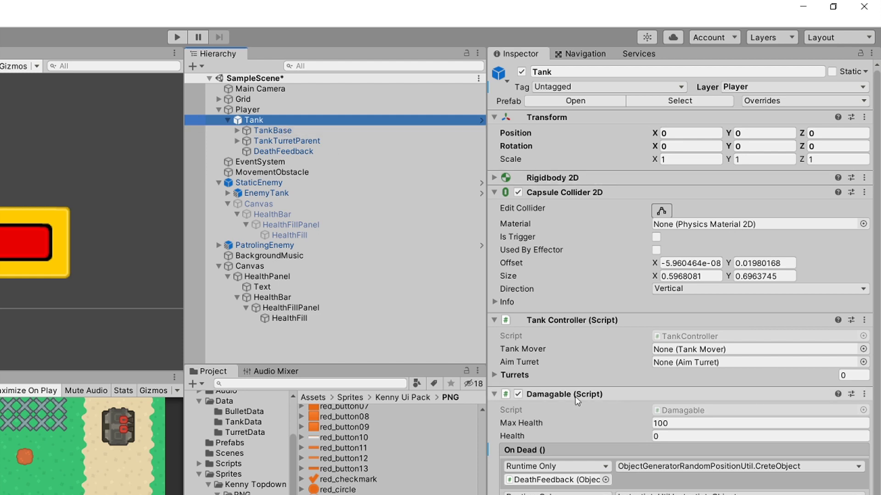
scroll(702, 460, "down", 3)
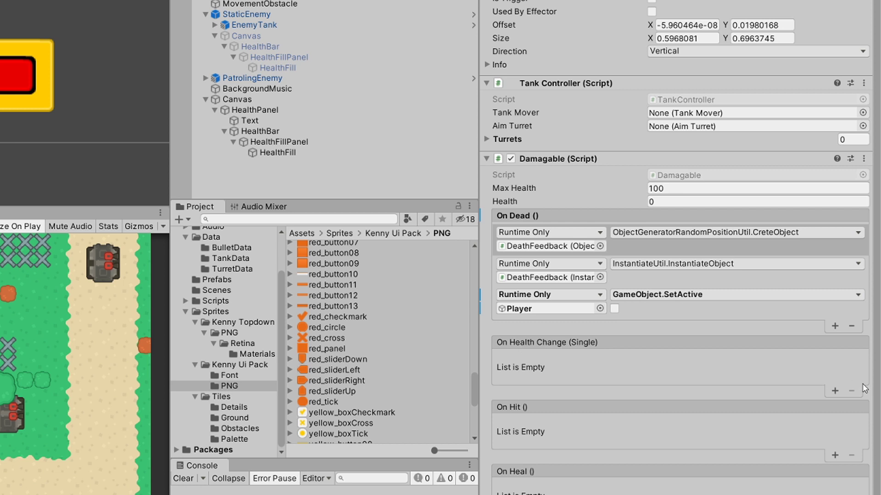
left_click(835, 391)
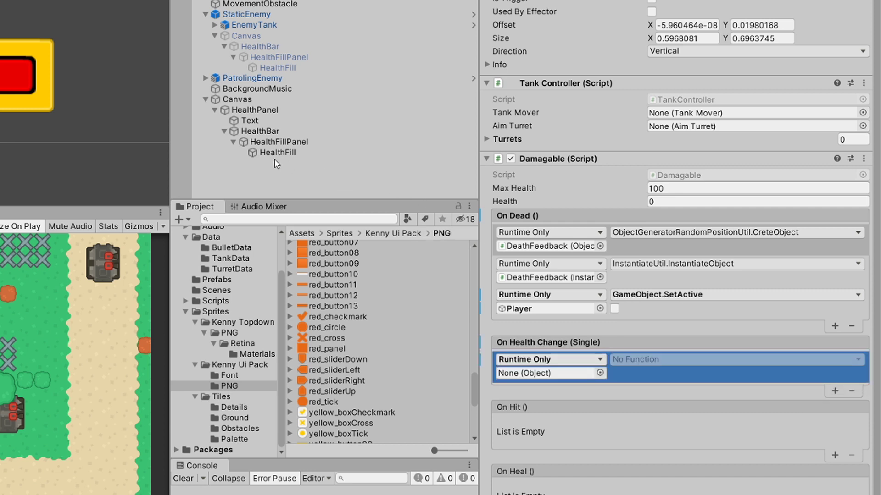
mouse_move(262, 133)
left_mouse_down()
mouse_move(344, 175)
mouse_move(532, 371)
left_mouse_up()
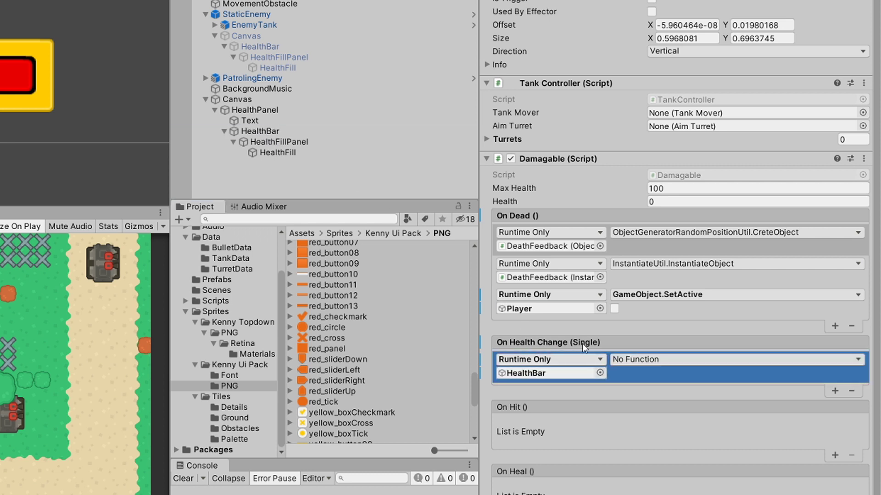
Set the On Health Change entry's function to the HealthBar's dynamic Slider.value.
left_click(654, 360)
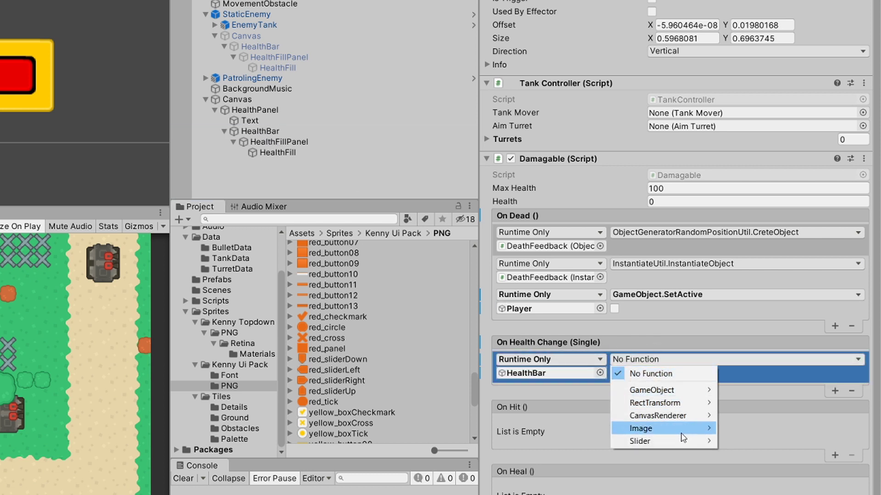
mouse_move(683, 442)
left_click(780, 82)
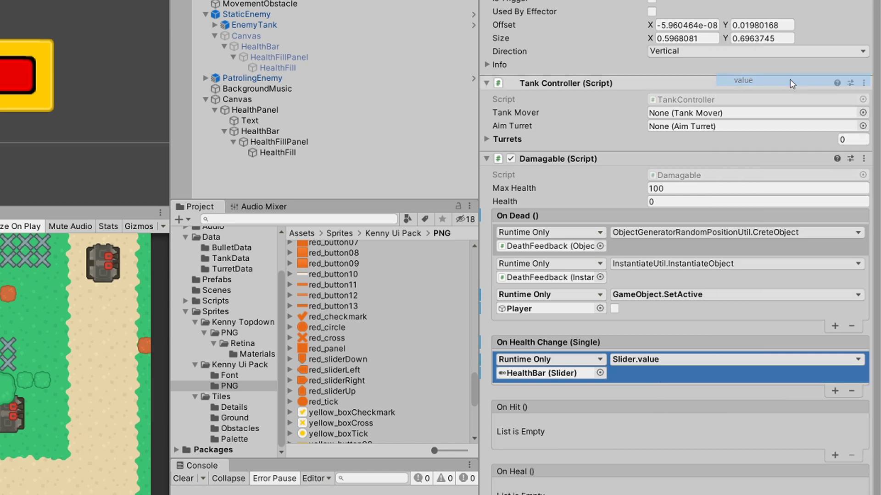
Set the player Tank's Max Health to 20 in its Damagable component.
left_click(691, 190)
double_click(691, 190)
type("5")
type("20")
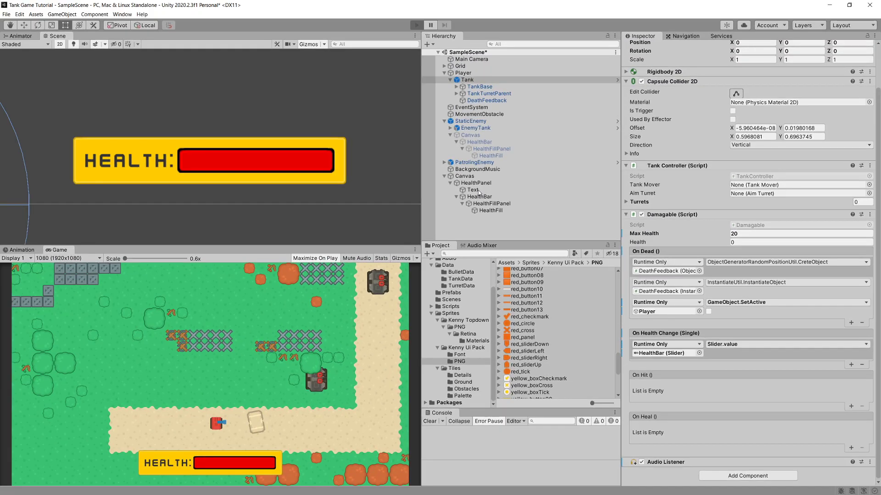
Run the game and drive the player tank into enemy fire to test the health bar, and stop play mode.
key("ctrl+p")
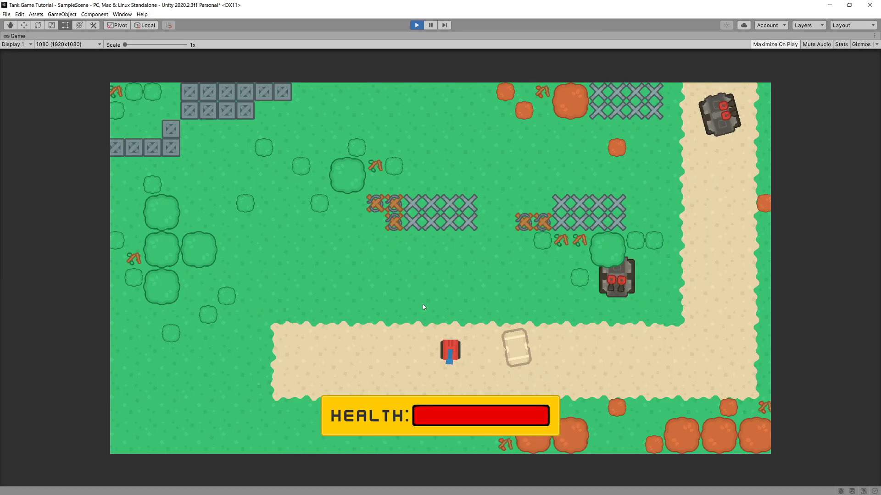
key("w")
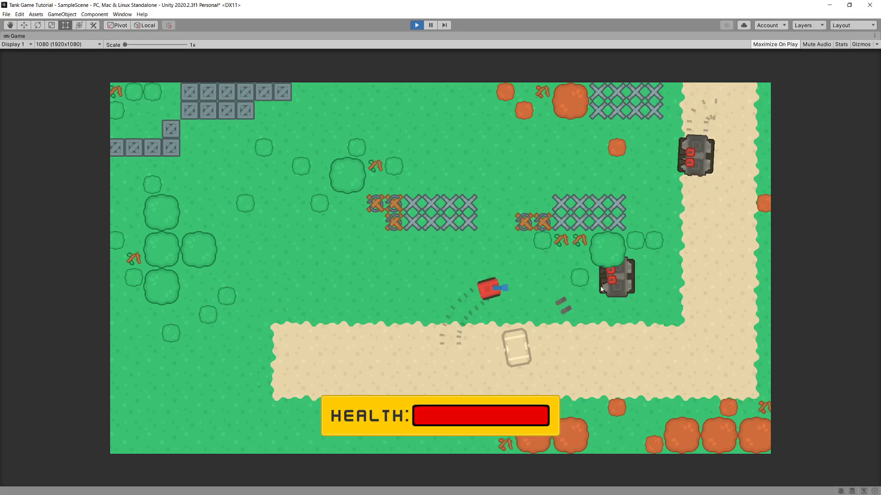
key("s")
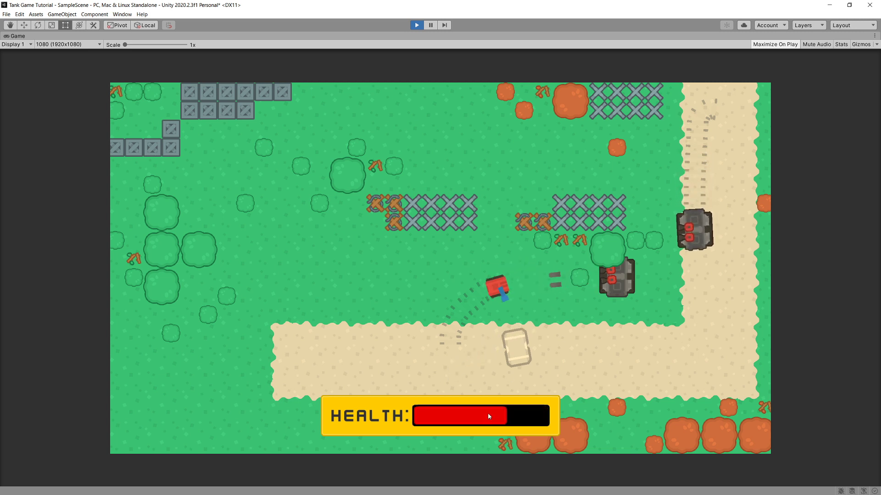
key("s")
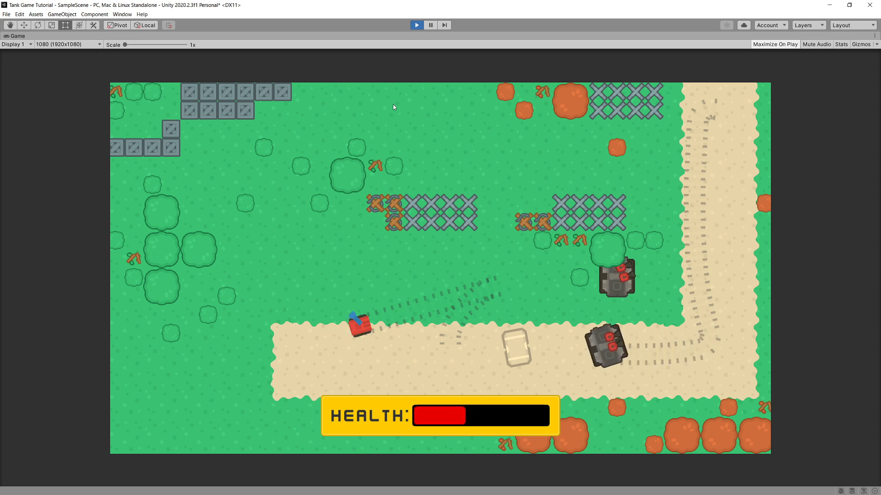
left_click(416, 25)
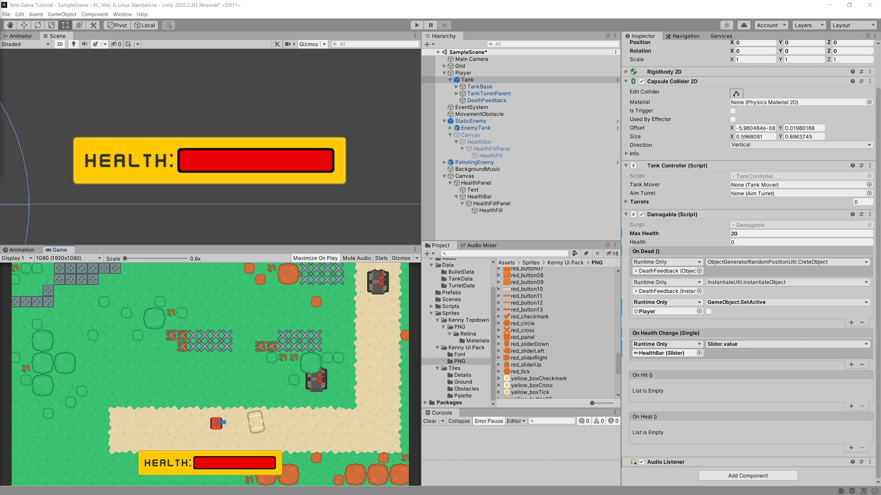
Create a UI Canvas as a child of Player and set its Render Mode to World Space.
left_click(471, 134)
left_click(472, 122)
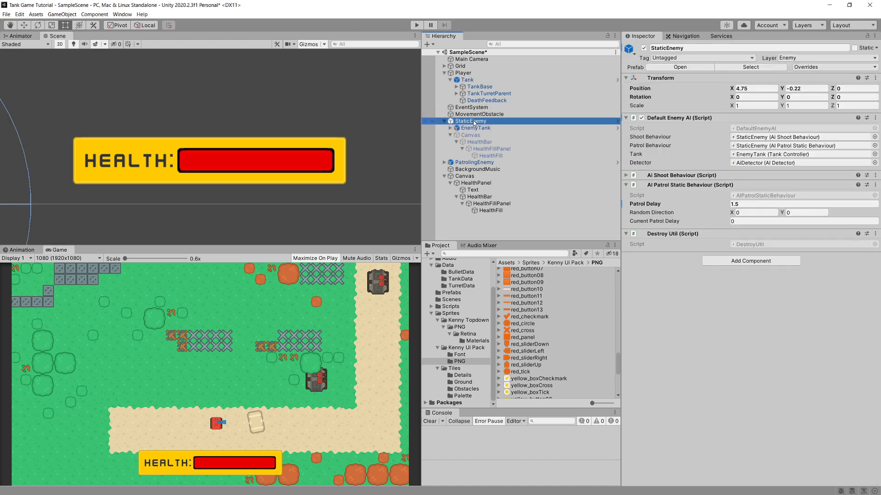
left_click(451, 81)
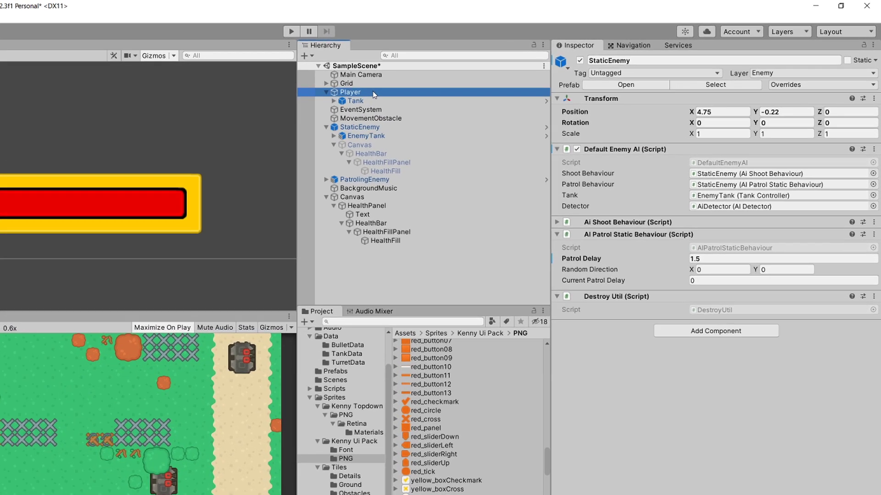
left_click(455, 78)
right_click(268, 109)
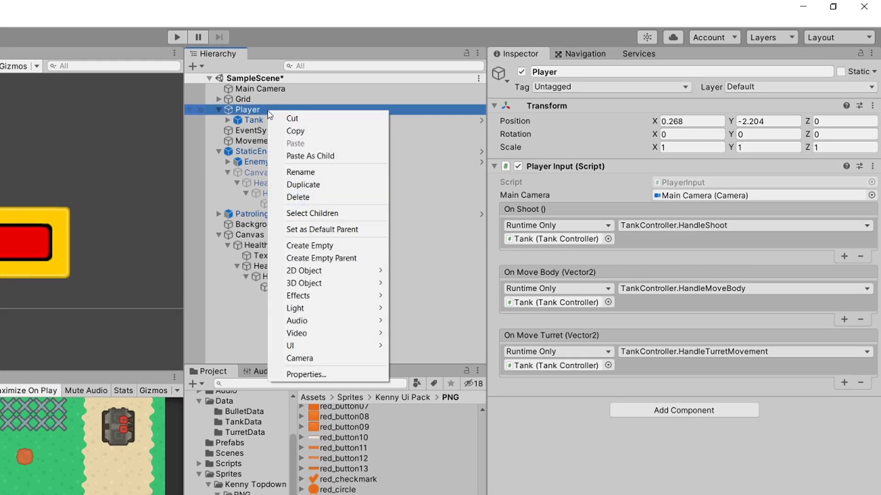
mouse_move(338, 348)
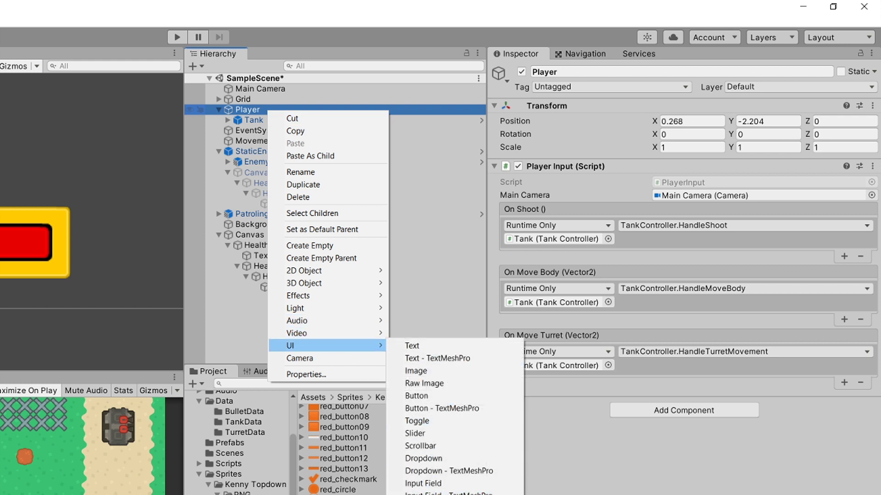
left_click(431, 493)
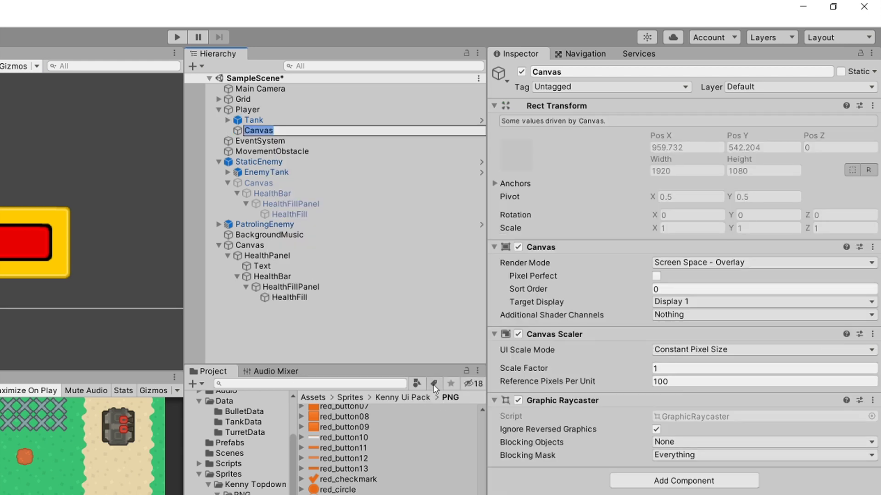
key("Return")
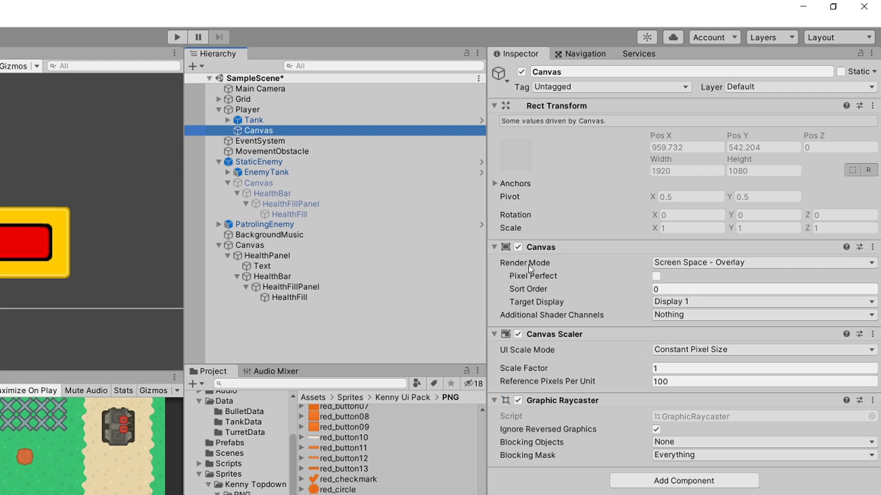
left_click(680, 268)
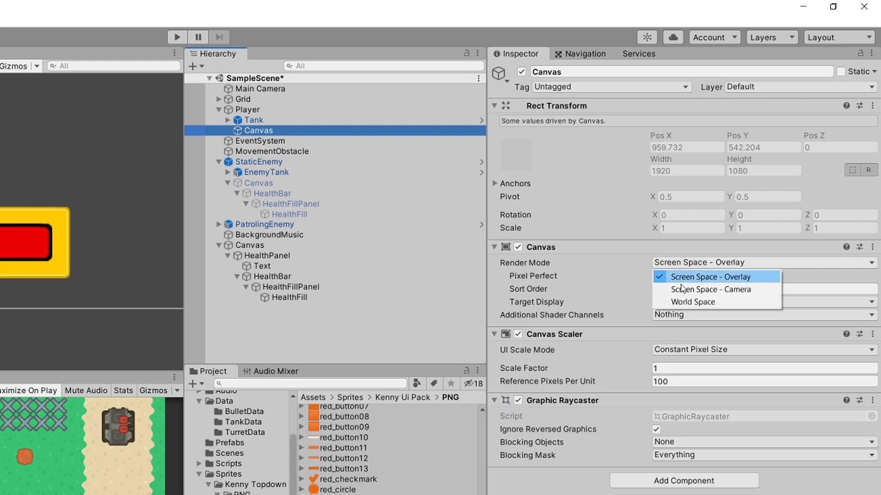
left_click(683, 301)
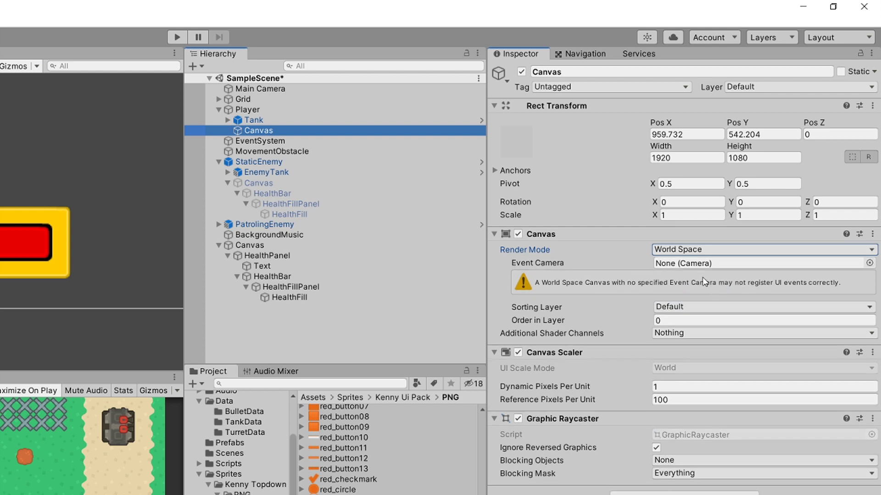
Set Pos X, Pos Y, Width and Height of Player's Canvas to 0, and switch to the Move tool with the tank in view.
left_click(711, 134)
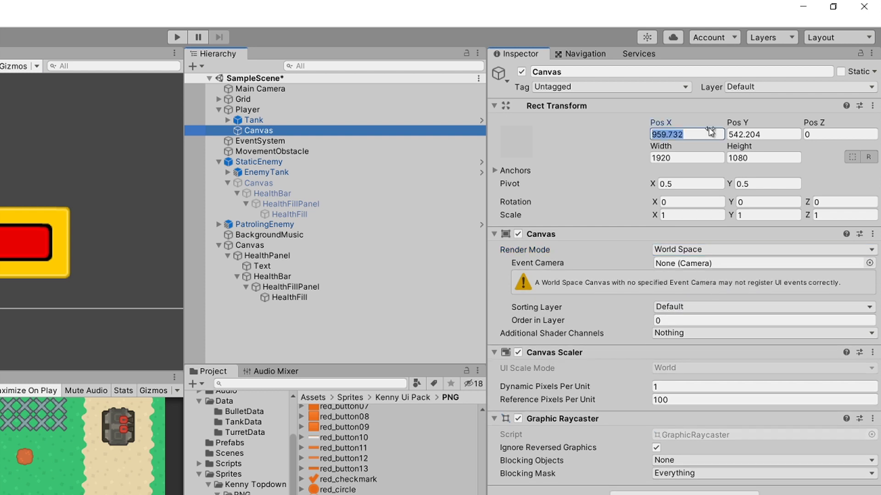
type("0")
left_click(748, 134)
type("0")
left_click(763, 158)
type("0")
left_click(668, 159)
type("0")
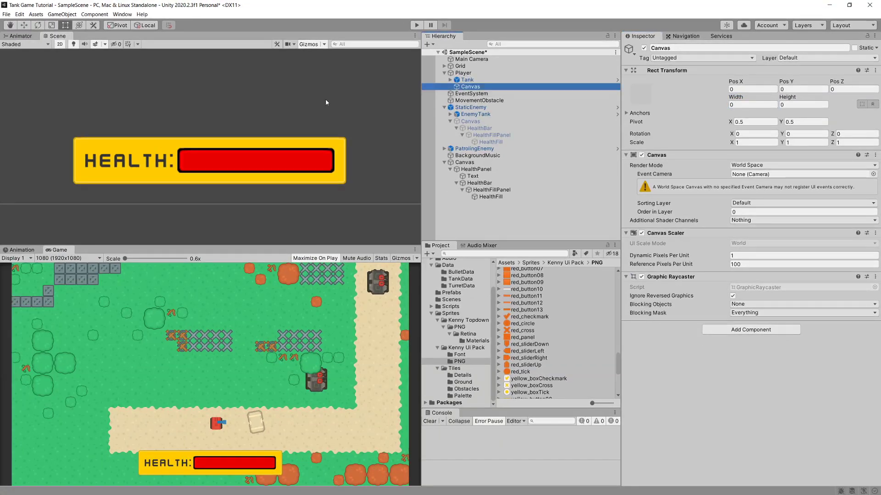
scroll(176, 132, "down", 5)
scroll(236, 134, "up", 6)
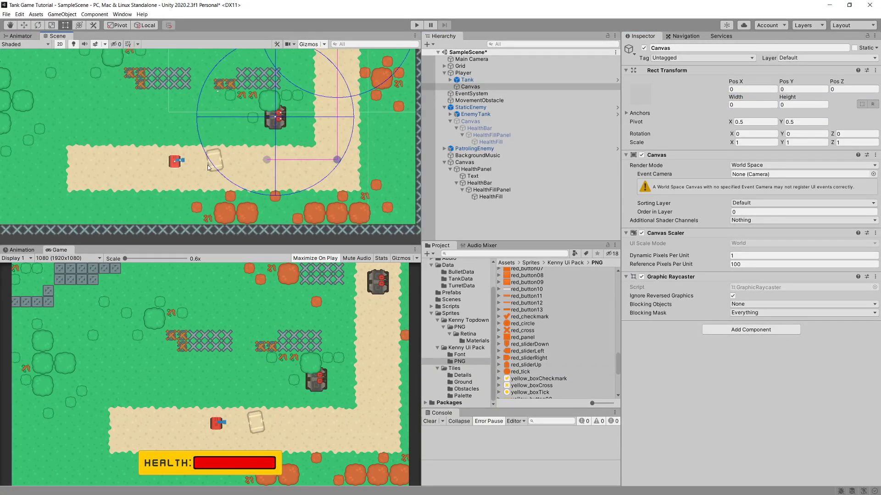
left_click(24, 25)
scroll(202, 174, "up", 4)
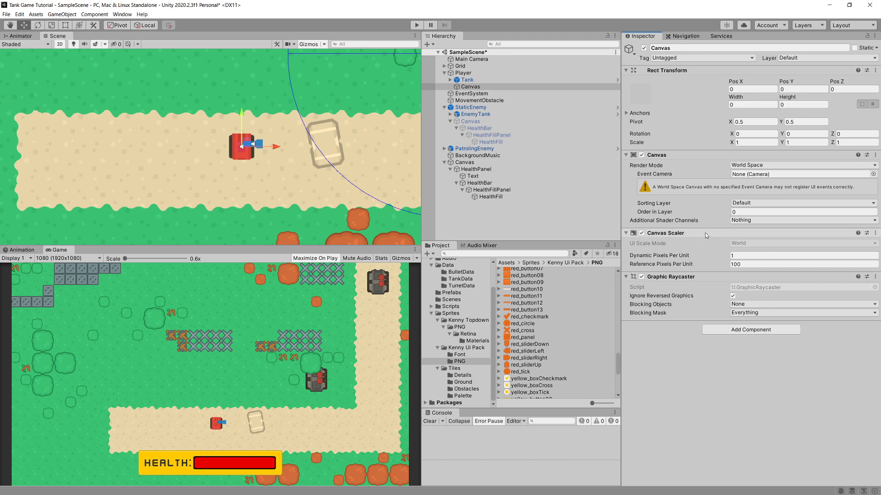
Remove the Canvas Scaler and Graphic Raycaster components from Player's Canvas.
left_click(874, 233)
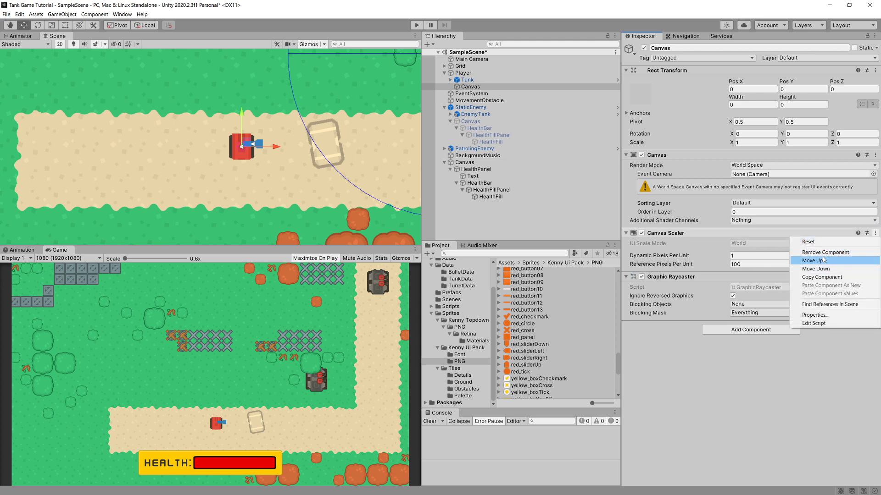
left_click(825, 253)
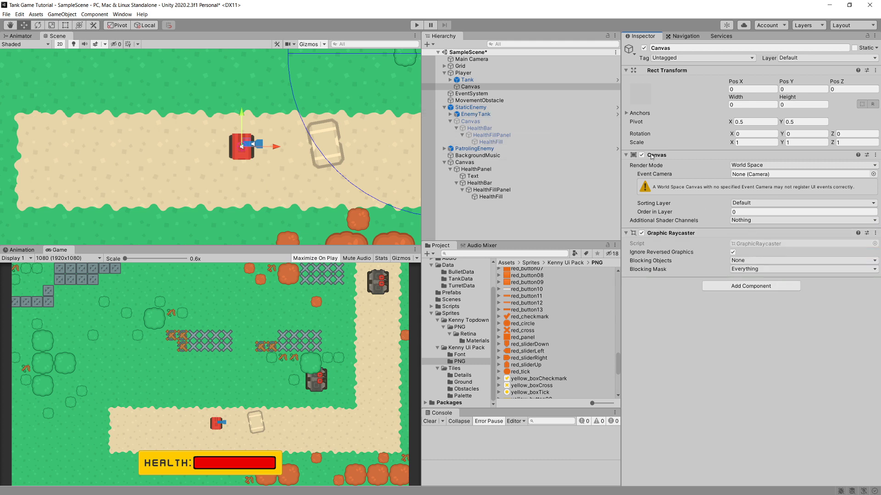
left_click(875, 233)
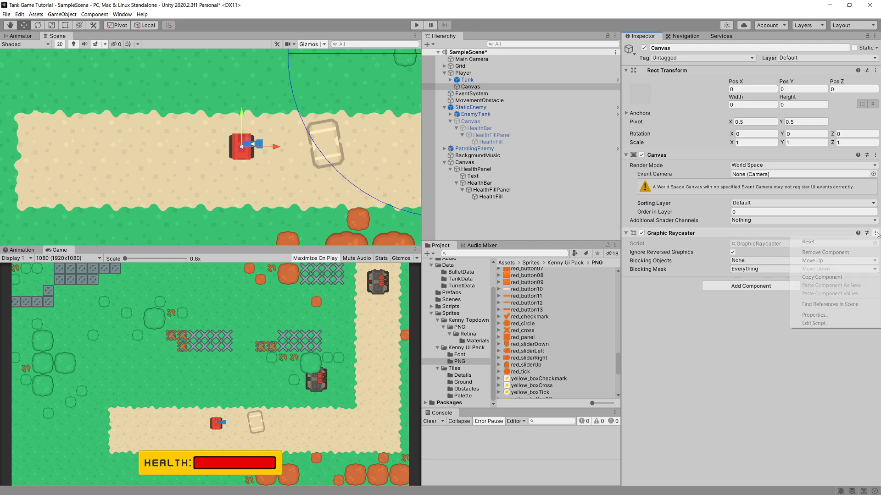
left_click(824, 254)
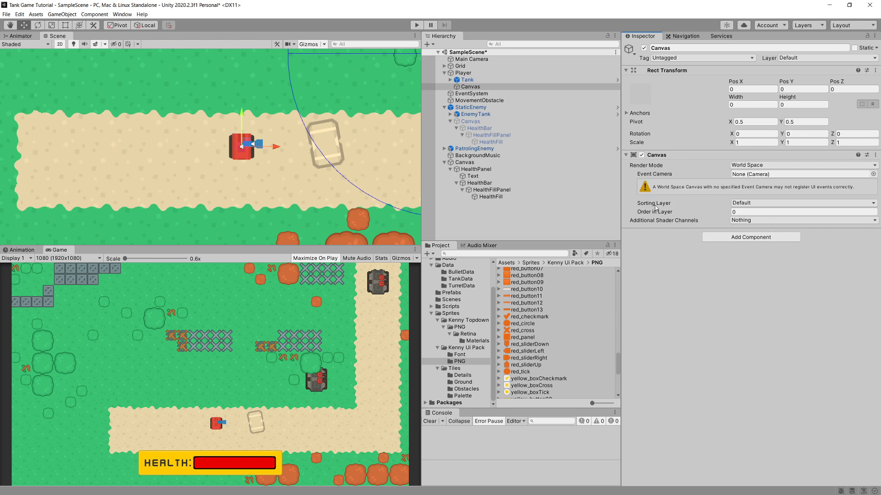
Set the Sorting Layer of Player's Canvas to UI and add the Ui Follow Tank script to it.
left_click(742, 209)
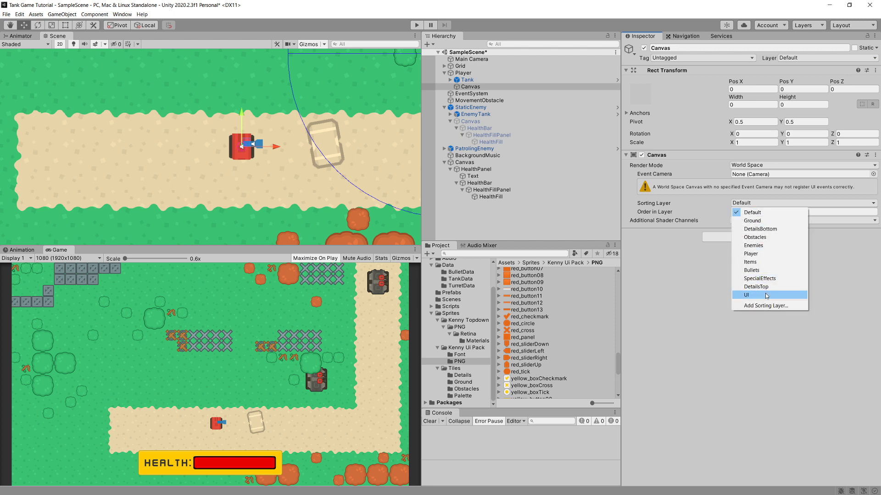
left_click(751, 289)
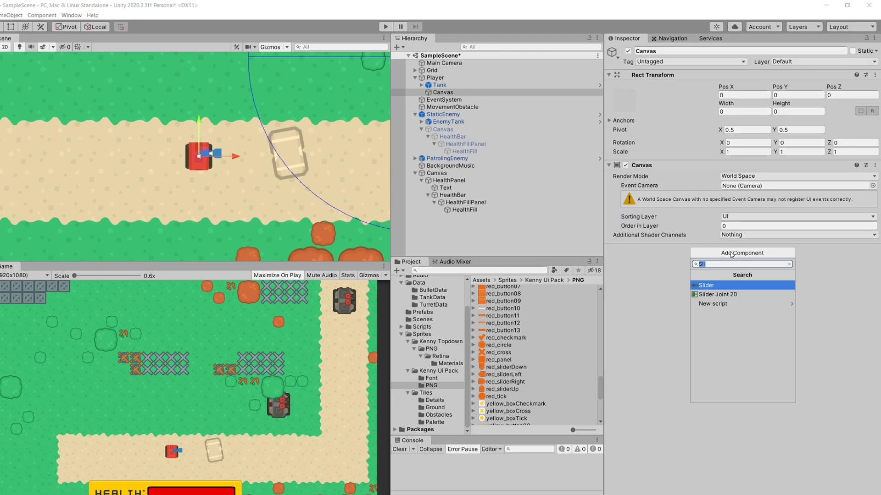
left_click(732, 252)
type("Foll")
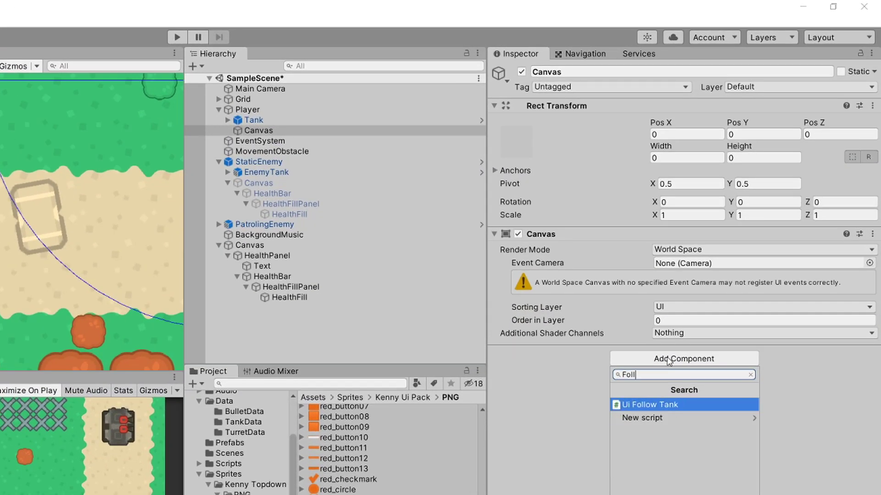
key("Return")
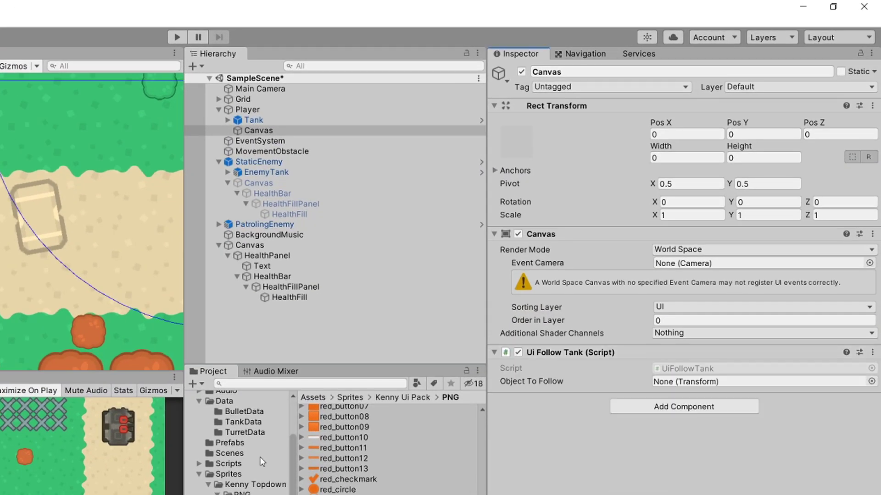
Open the Scripts folder and examine the code of the UiFollowTank script.
left_click(228, 464)
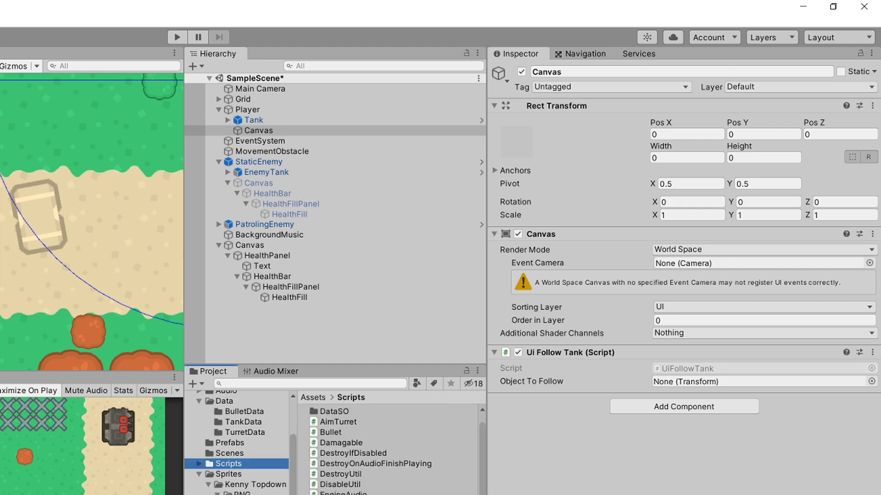
left_click(688, 368)
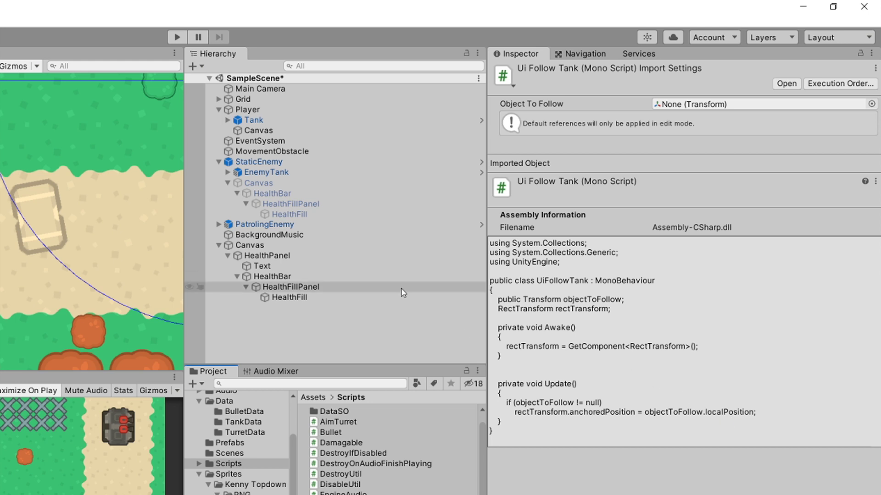
Add a UI Panel inside Player's Canvas and name it ReloadSlider.
left_click(277, 132)
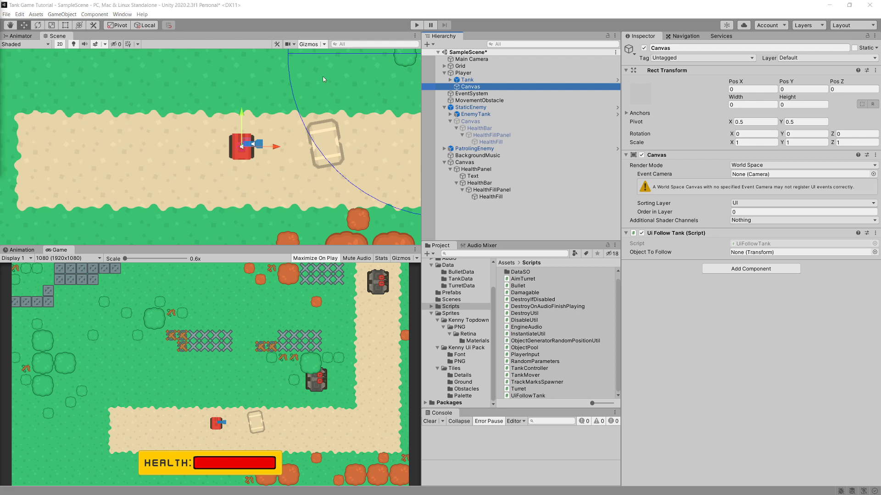
right_click(485, 90)
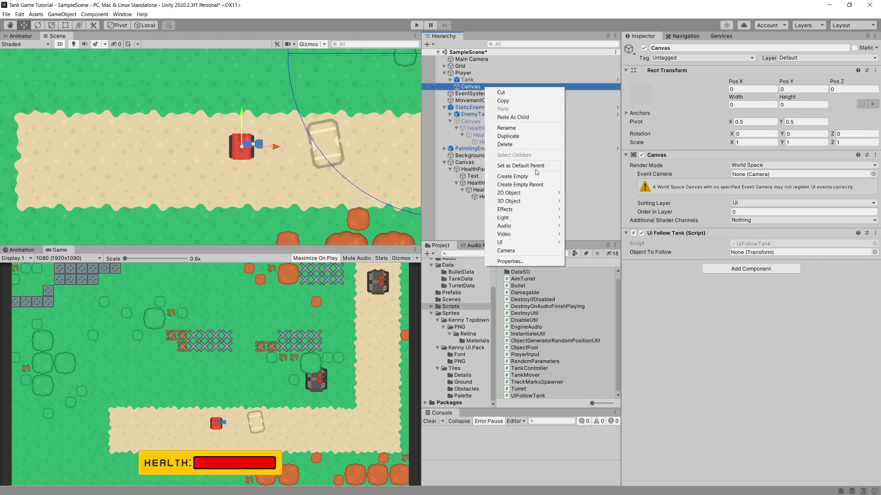
mouse_move(545, 248)
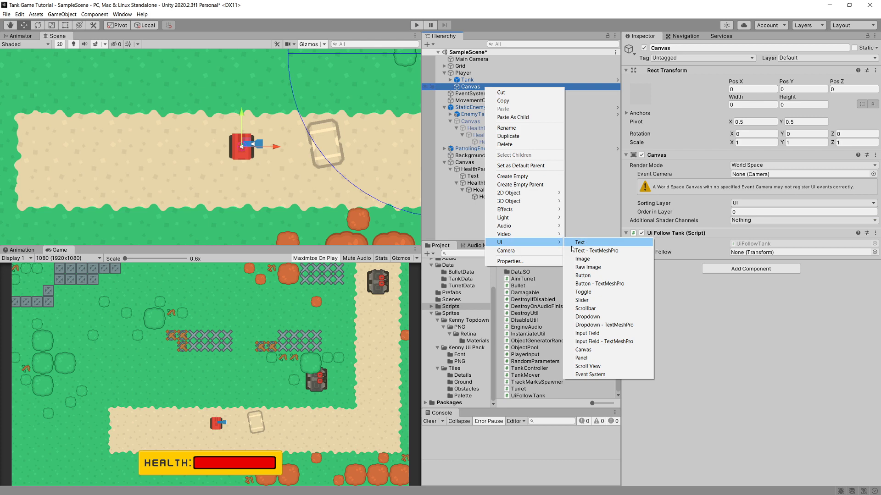
left_click(582, 358)
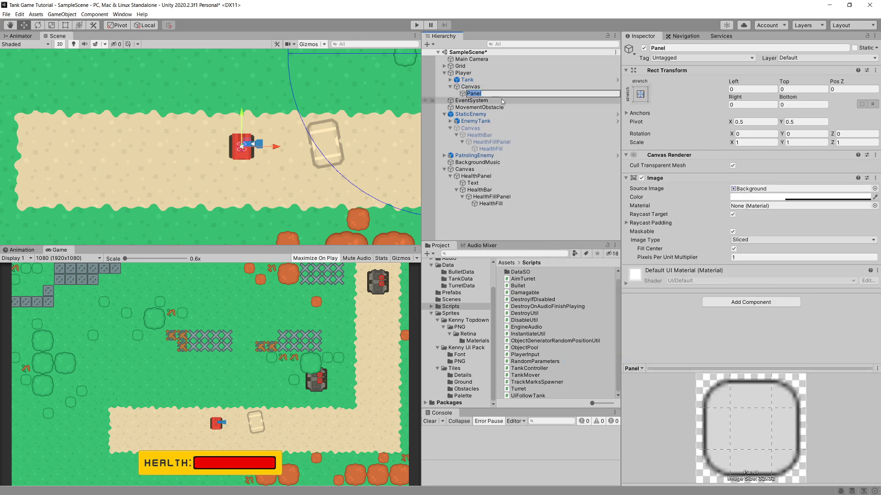
type("ReloadSlider")
key("Return")
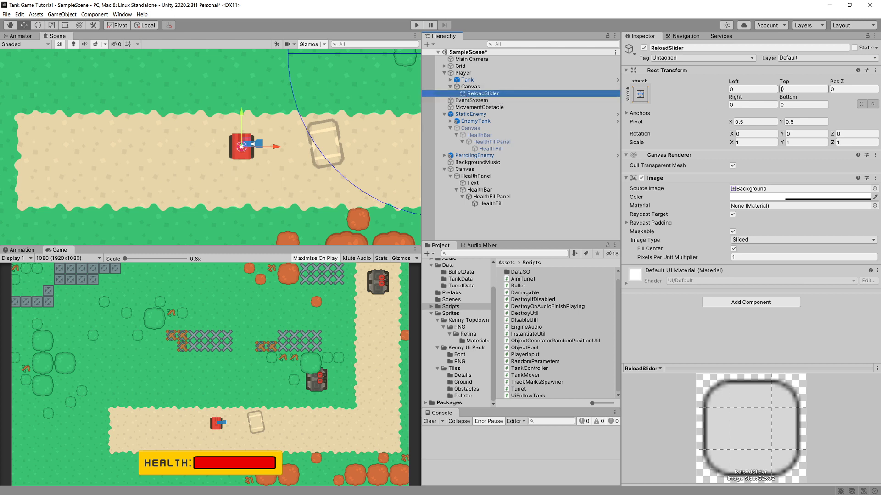
Remove the Image component from ReloadSlider.
left_click(875, 178)
left_click(845, 198)
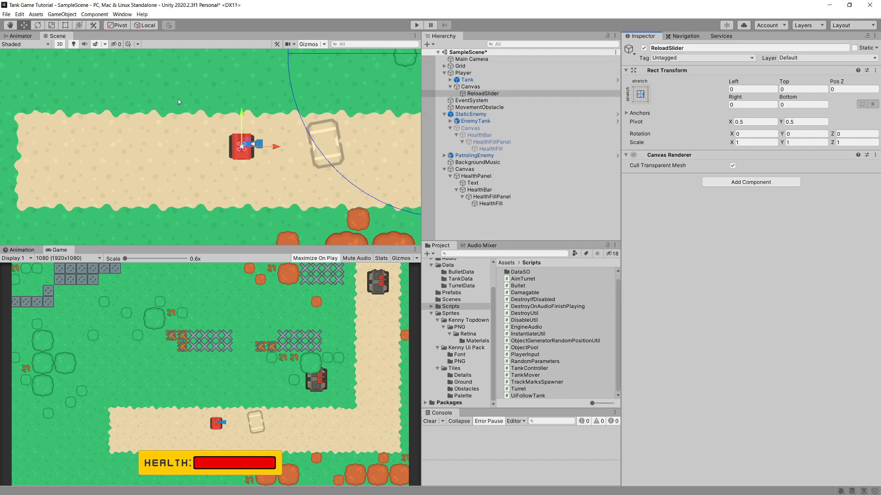
key("alt+Tab")
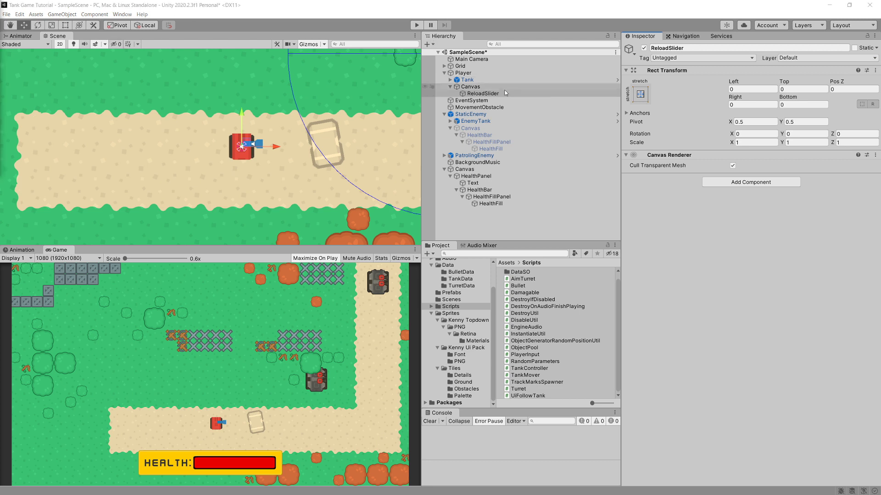
Add a UI Image as a child of ReloadSlider.
right_click(480, 94)
mouse_move(528, 249)
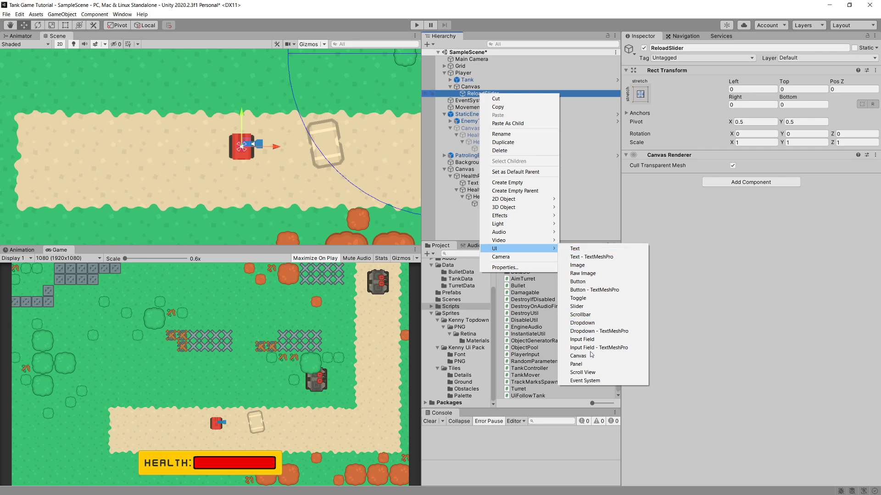
left_click(577, 265)
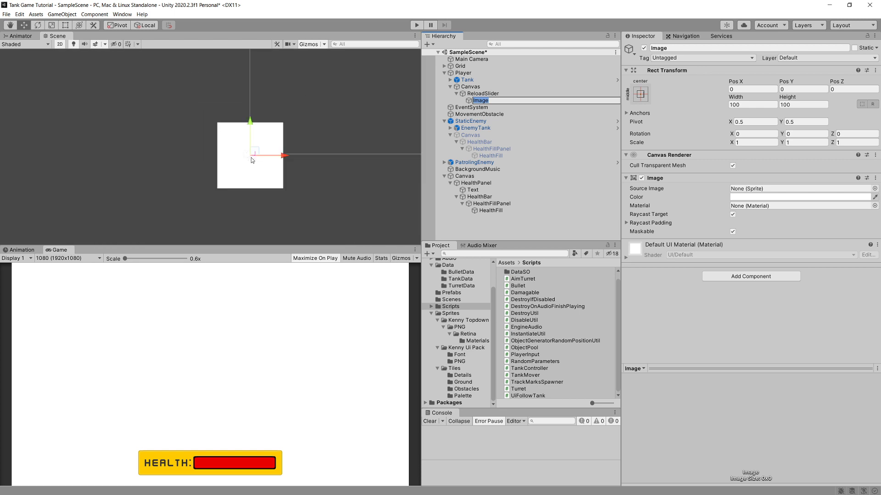
middle_click_drag(304, 133, 320, 127)
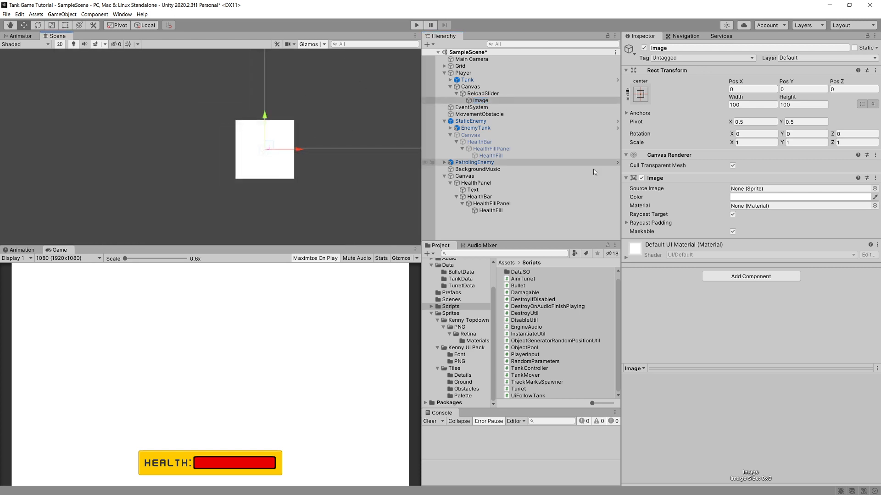
Assign the red_circle sprite from the Kenny Ui Pack PNG folder as the Source Image of ReloadSlider's Image.
left_click(484, 94)
left_click(528, 100)
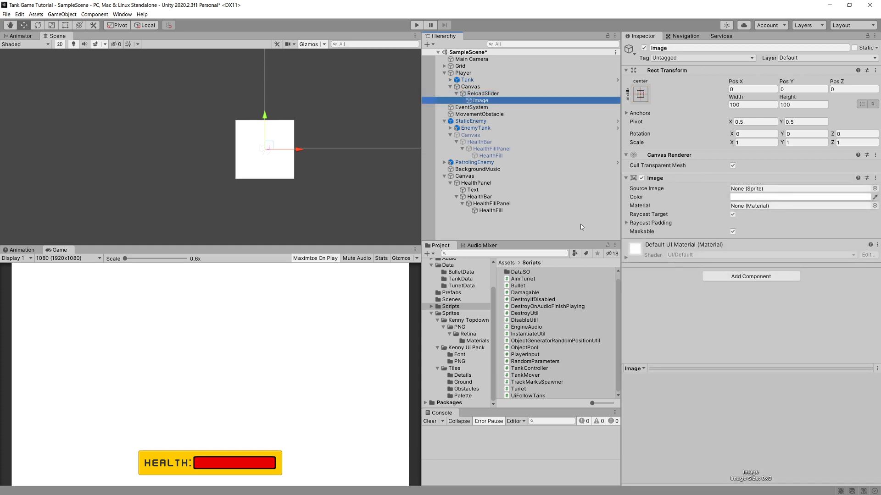
left_click(459, 361)
scroll(558, 351, "down", 15)
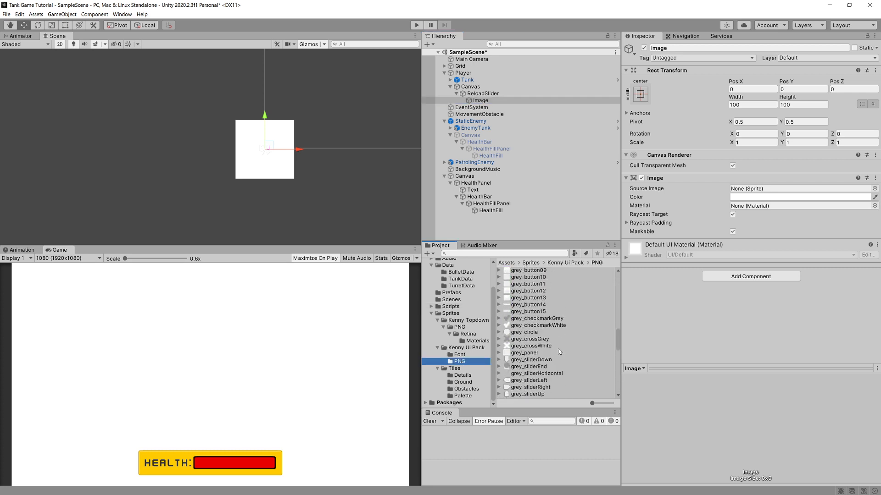
scroll(558, 348, "down", 4)
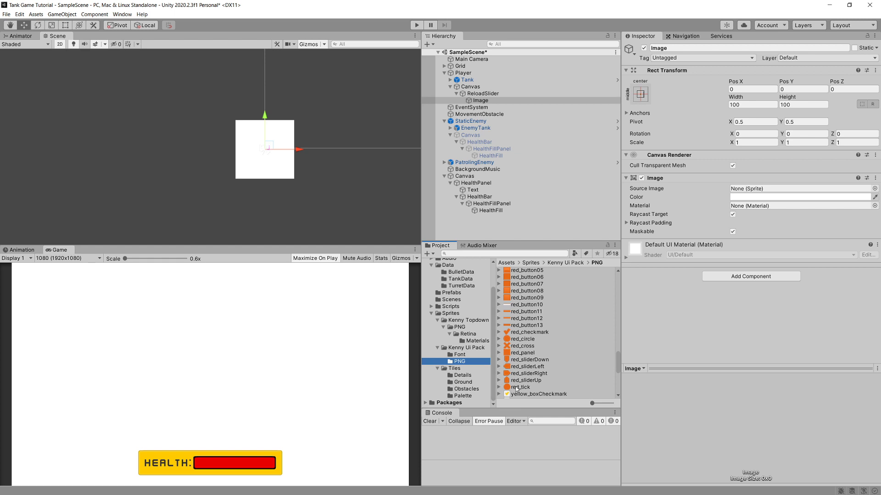
left_click_drag(526, 340, 748, 195)
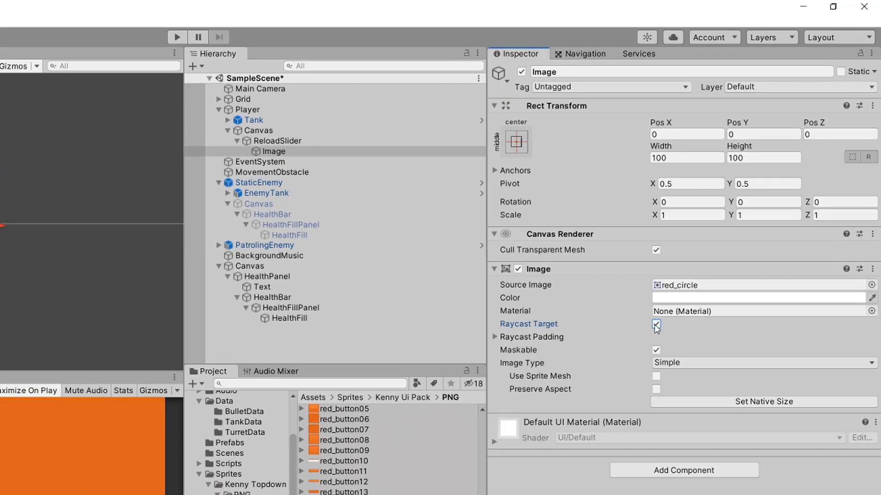
Turn off Raycast Target on the Image and set its Image Type to Filled, testing the Fill Amount and returning it to 1.
left_click(619, 212)
left_click(700, 367)
left_click(687, 415)
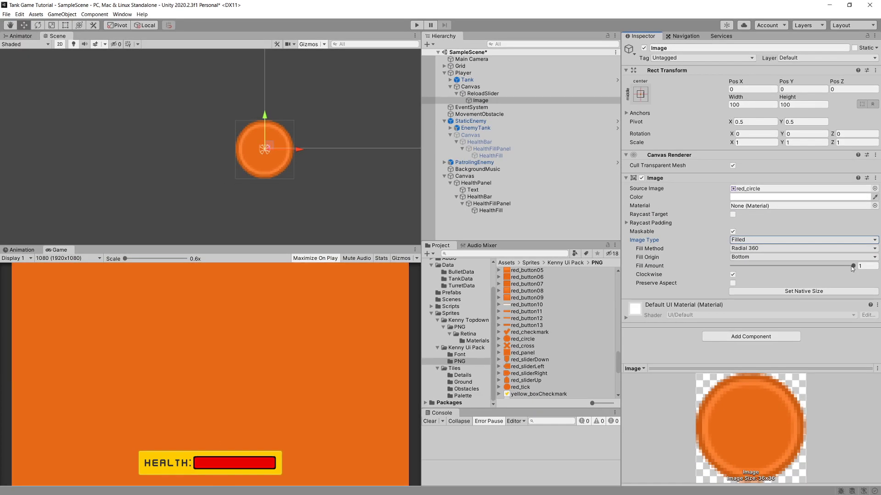
left_click_drag(832, 402, 809, 402)
left_click_drag(836, 266, 876, 268)
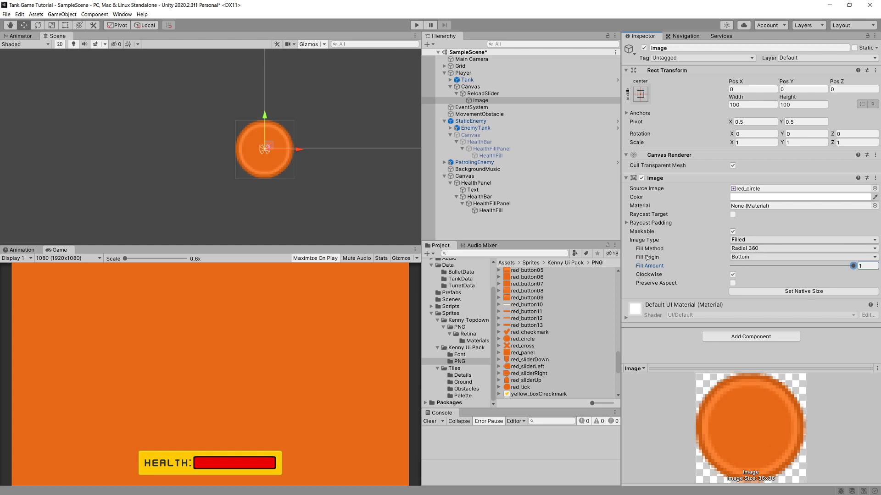
Set the Image's Fill Origin to Top and turn off Clockwise, testing the Fill Amount between 0 and 1.
left_click(760, 258)
left_click(745, 281)
left_click_drag(854, 268, 632, 200)
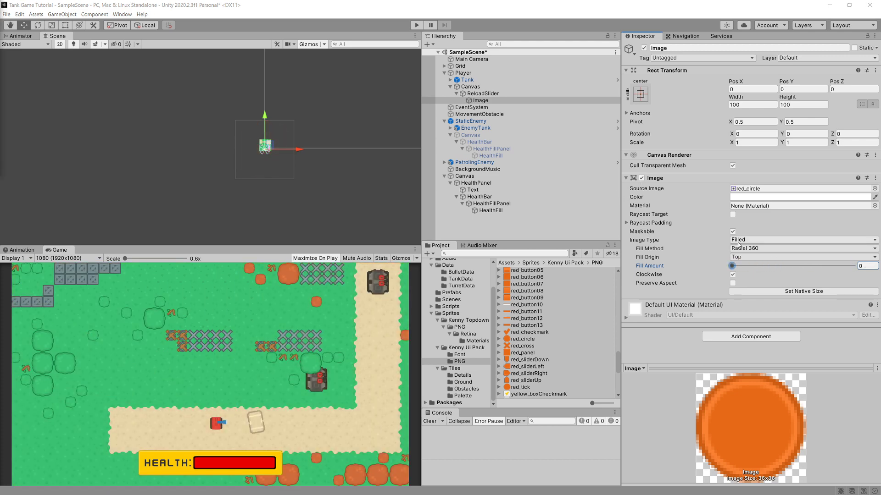
left_click(732, 275)
left_click_drag(734, 266, 855, 267)
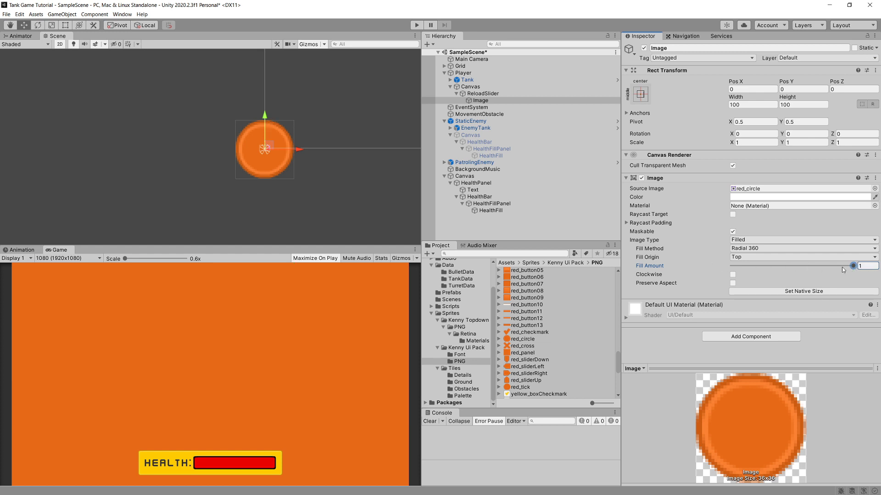
left_click_drag(852, 267, 685, 269)
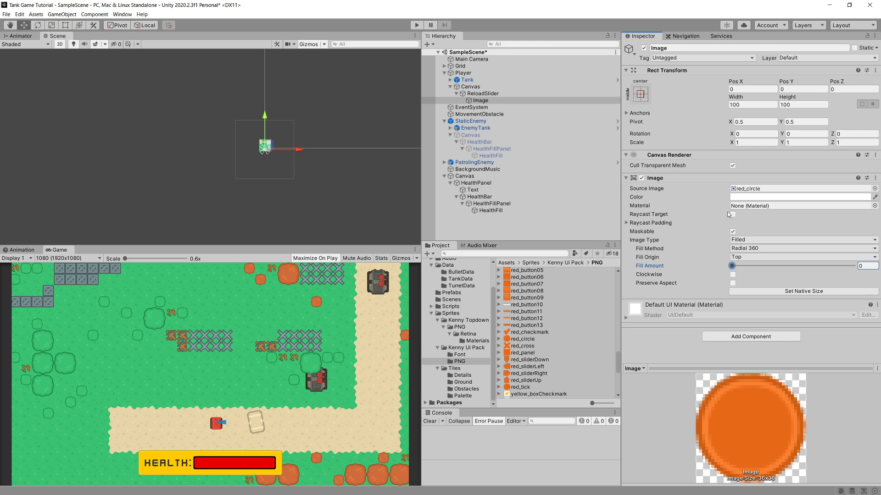
left_click(864, 266)
left_click_drag(730, 267, 853, 266)
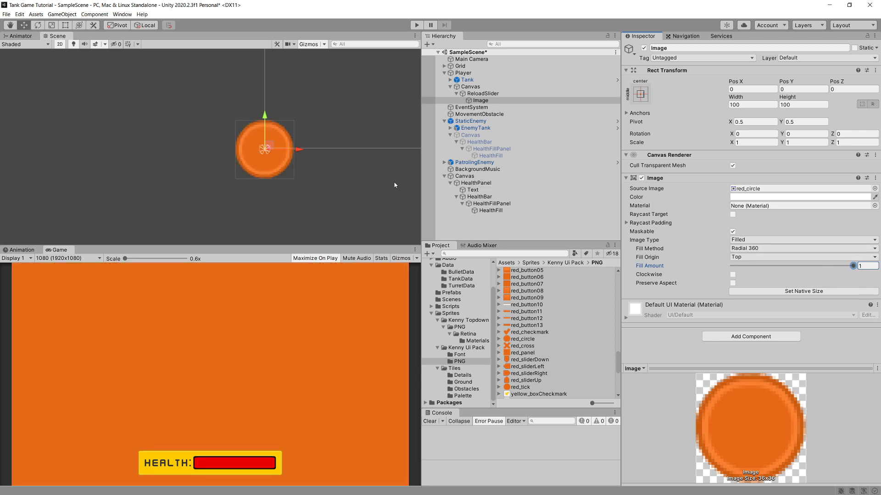
Add a Slider component to ReloadSlider.
scroll(238, 118, "down", 2)
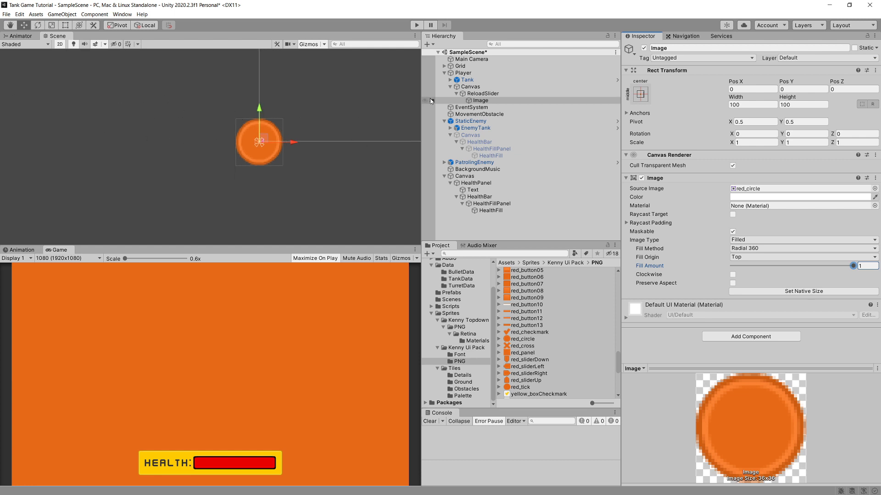
left_click(487, 94)
left_click(733, 183)
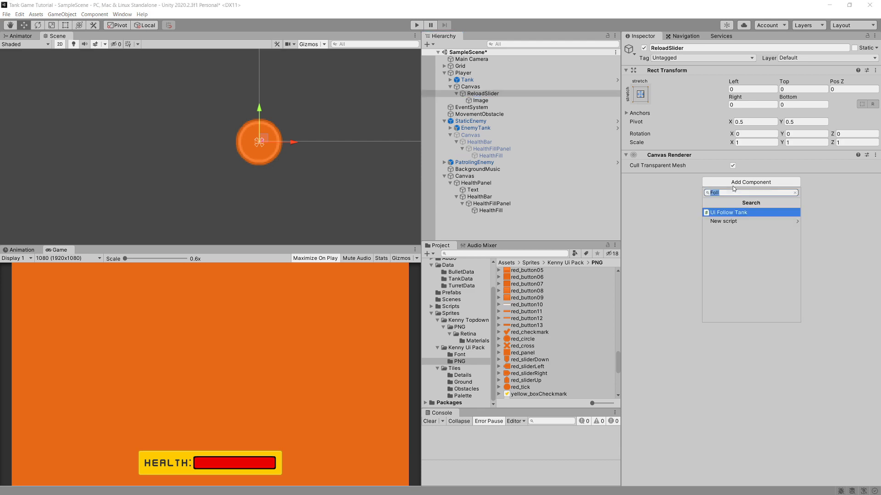
type("slider")
key("Return")
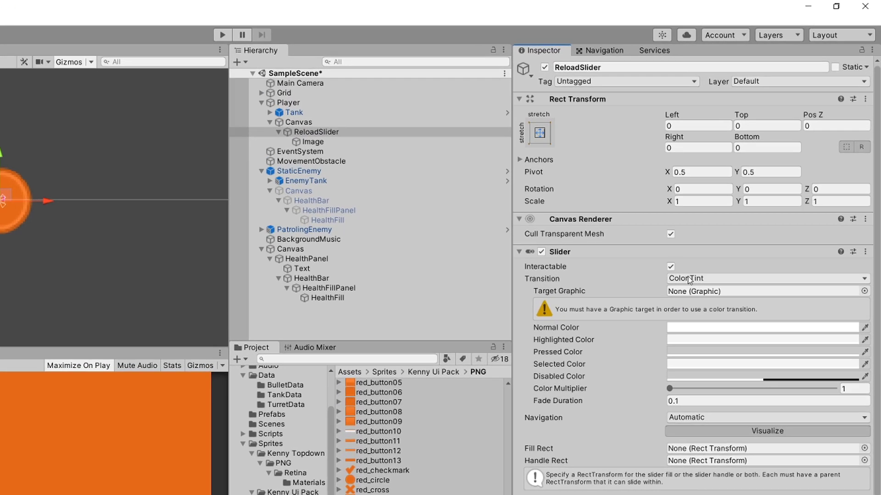
Set the Slider's Transition and Navigation to None and assign the child Image as its Fill Rect.
left_click(753, 197)
left_click(682, 311)
left_click(701, 317)
left_click(701, 332)
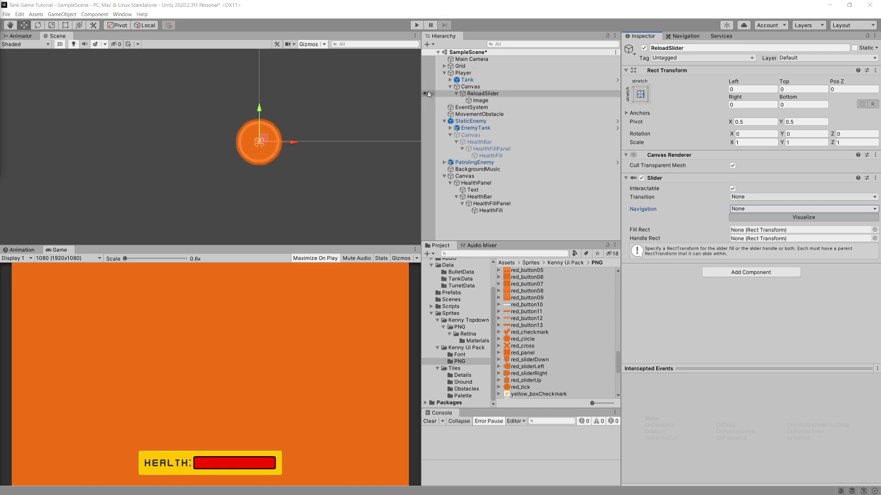
left_click_drag(270, 151, 574, 291)
left_click_drag(679, 192, 780, 229)
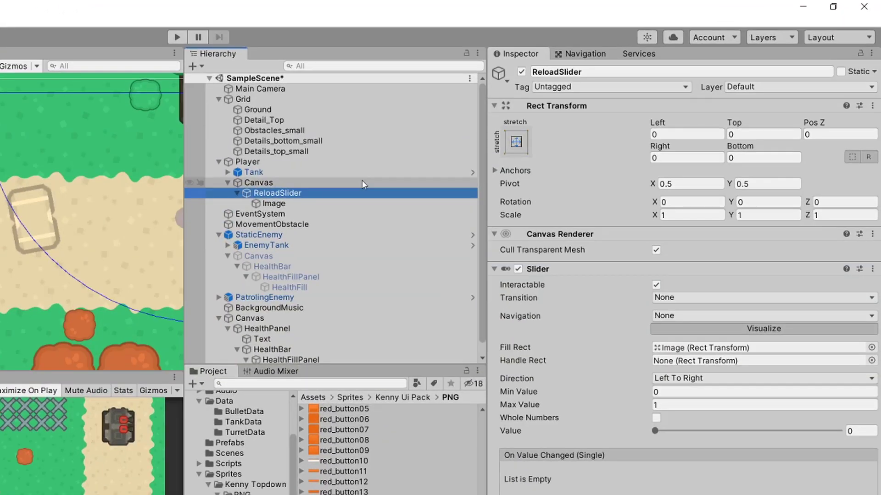
Anchor and position ReloadSlider at the middle center of its Canvas.
left_click(516, 142)
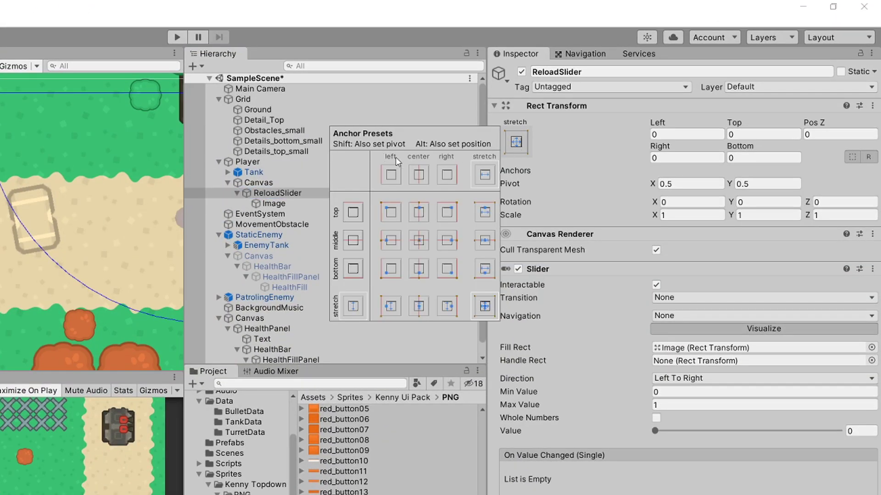
key("alt")
left_click(420, 245)
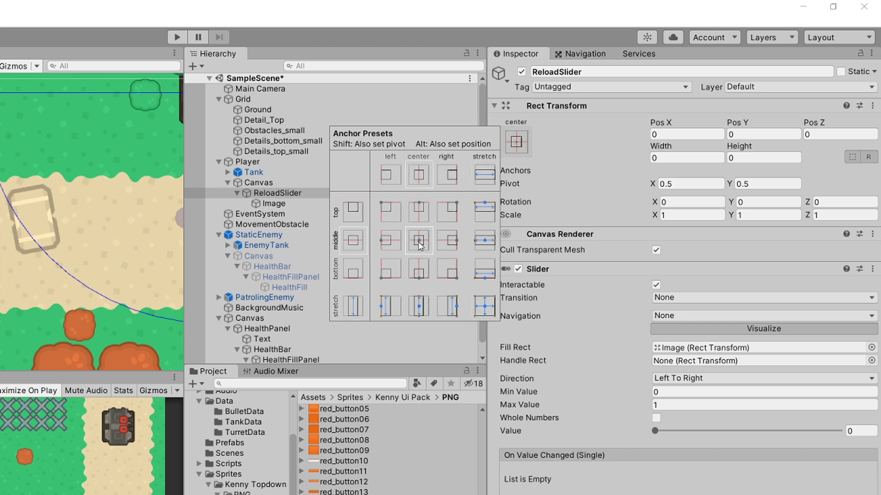
Stretch the child Image in both directions, including its position, so it fills ReloadSlider with zero offsets.
left_click(266, 203)
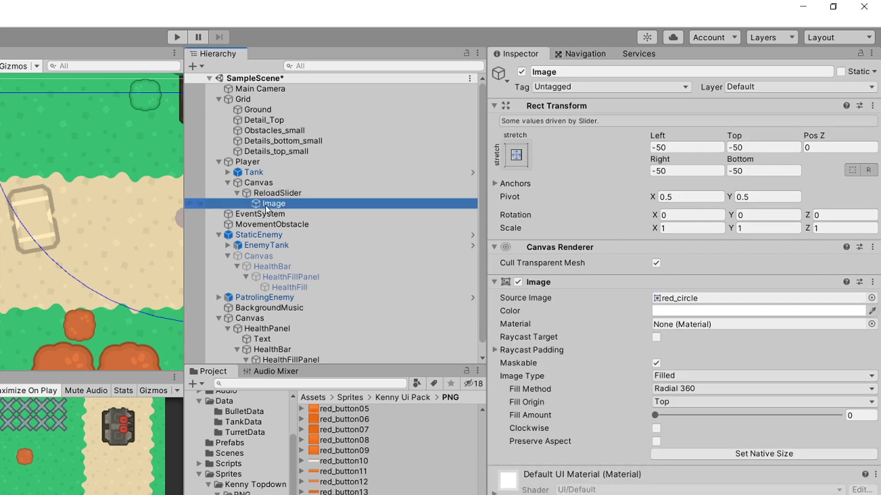
left_click(521, 157)
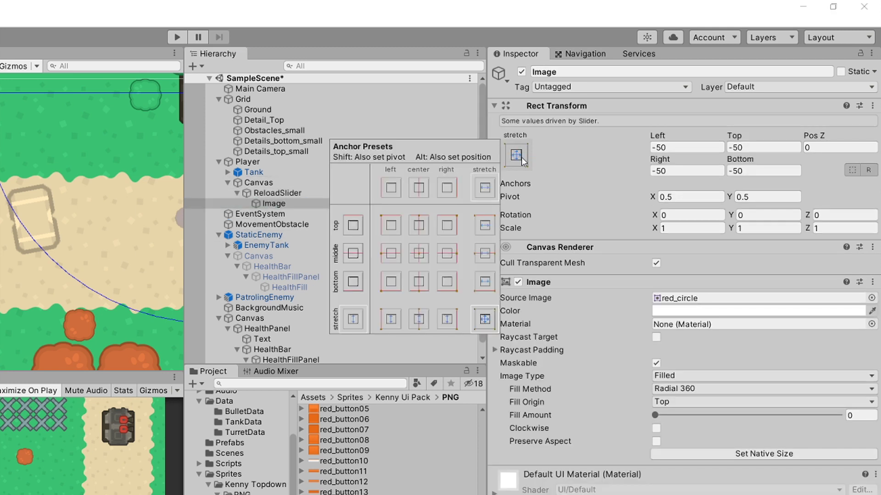
key("alt")
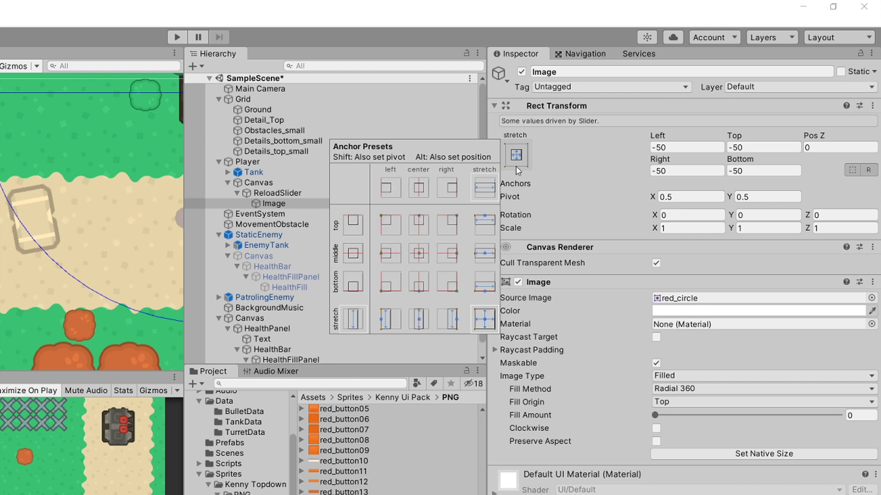
left_click(484, 319, "alt")
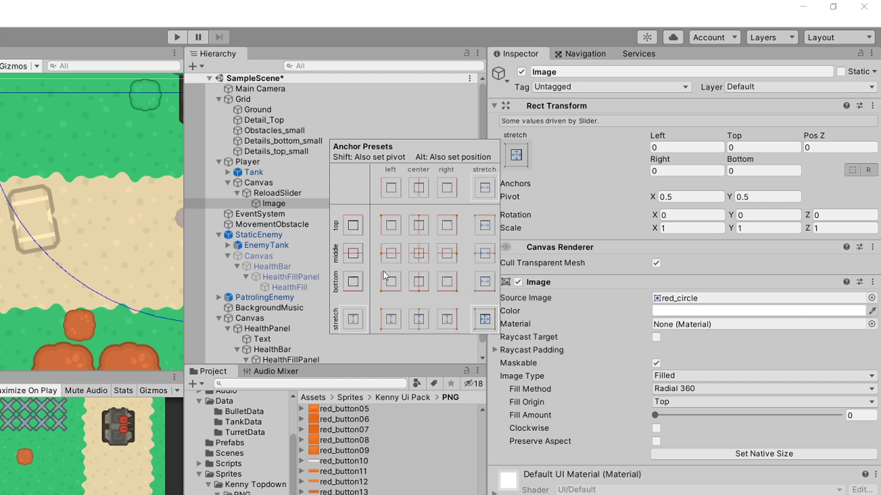
Set the Value of ReloadSlider's Slider component to 1.
left_click(271, 197)
left_click(299, 205)
left_click(295, 195)
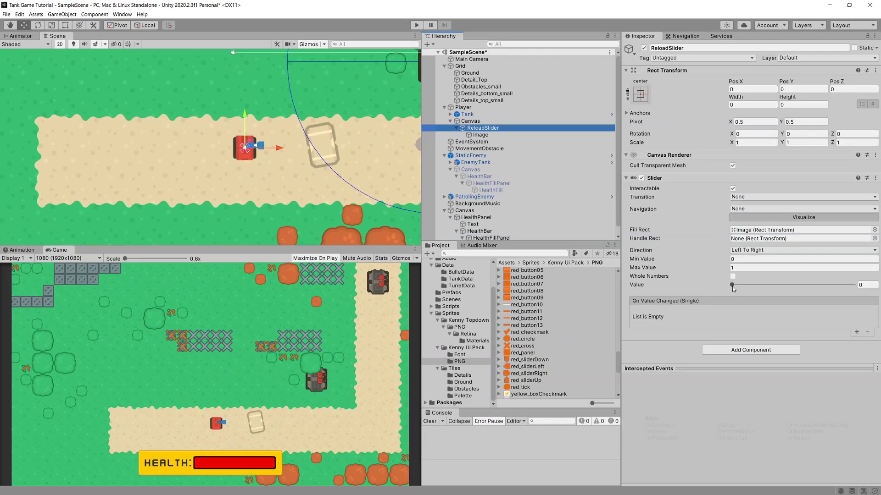
left_click_drag(654, 433, 738, 430)
left_click_drag(788, 284, 865, 285)
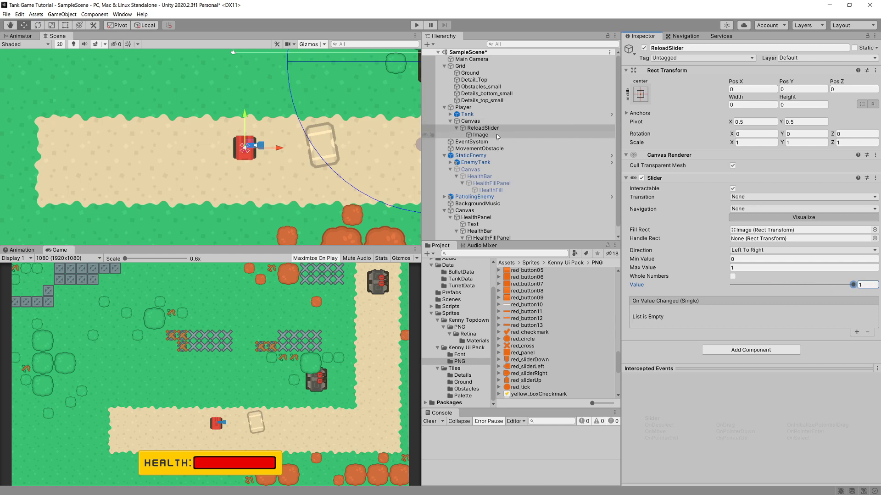
Set ReloadSlider's Width and Height to 0.5.
left_click(731, 104)
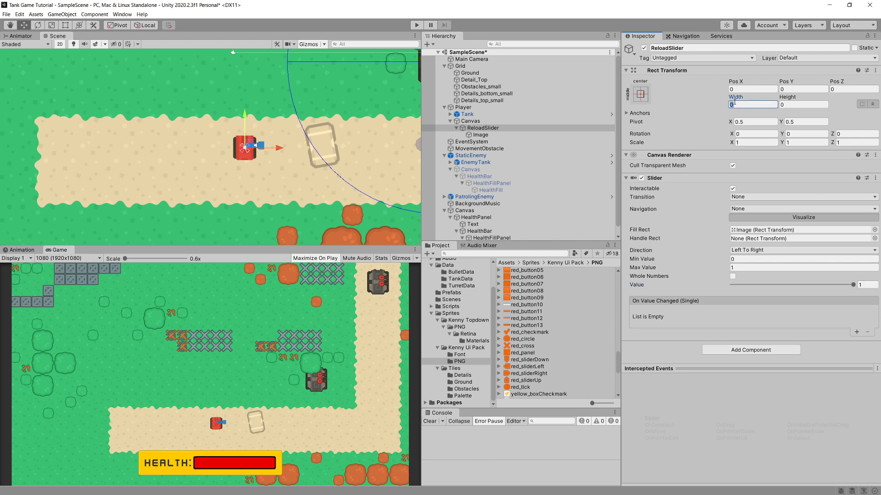
left_click(804, 102)
type(".5")
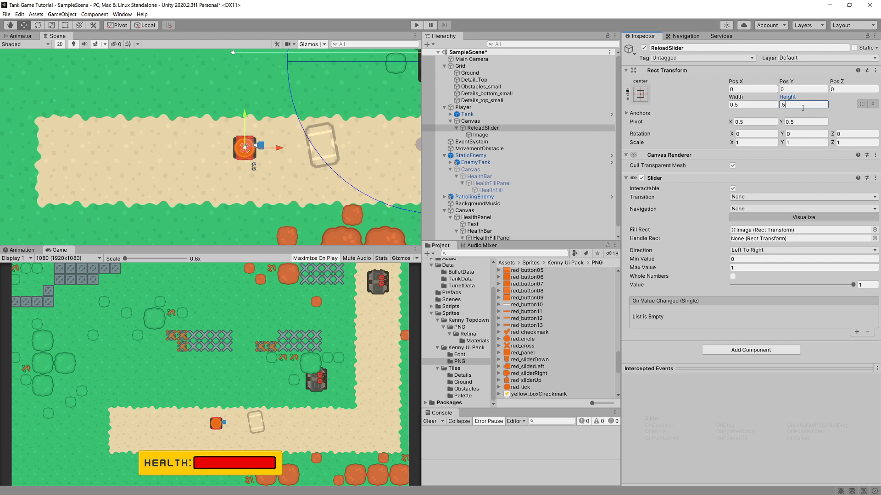
Move ReloadSlider above the tank to a Pos Y of about 0.568 and lower its Image's colour alpha to about 0.44.
scroll(198, 147, "up", 3)
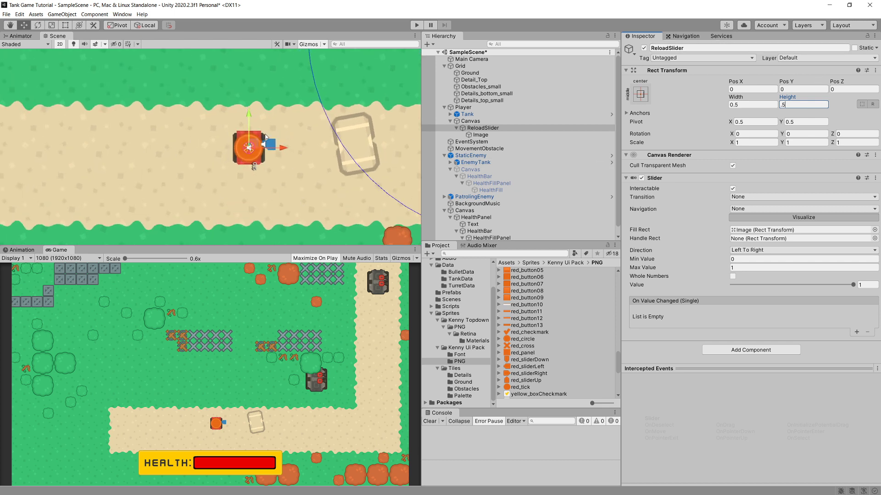
left_click_drag(249, 115, 243, 81)
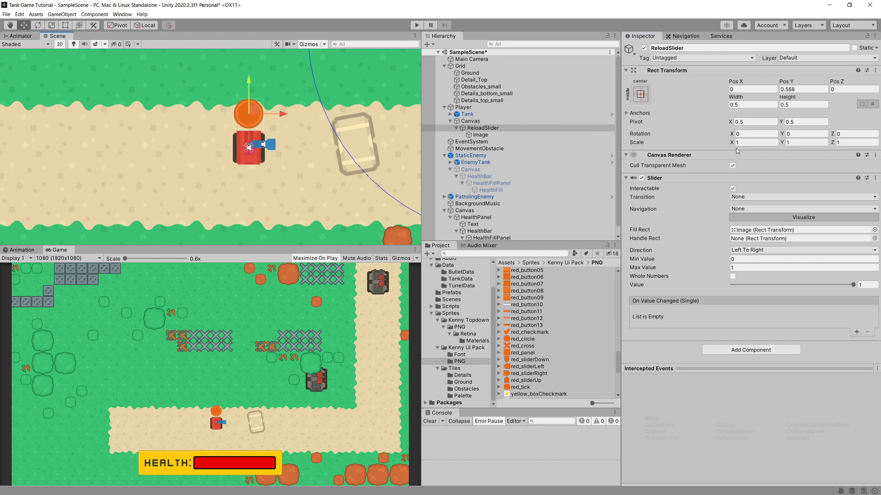
left_click(495, 135)
left_click(752, 206)
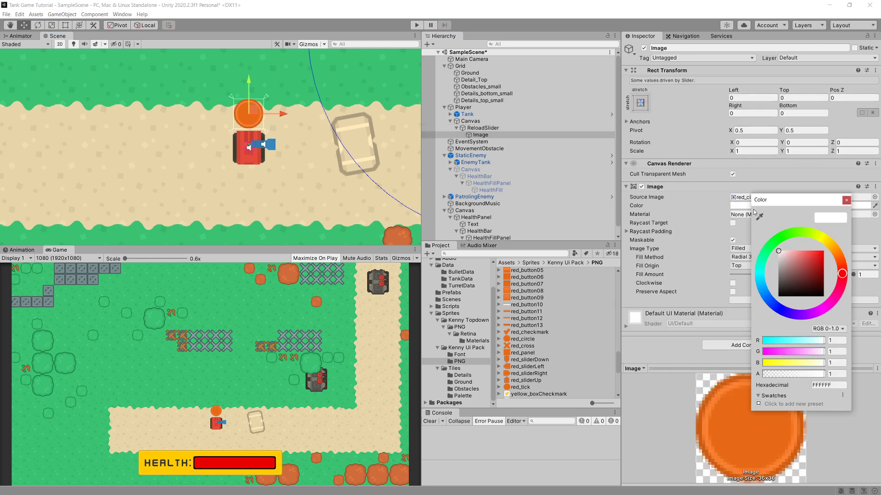
left_click_drag(818, 373, 793, 375)
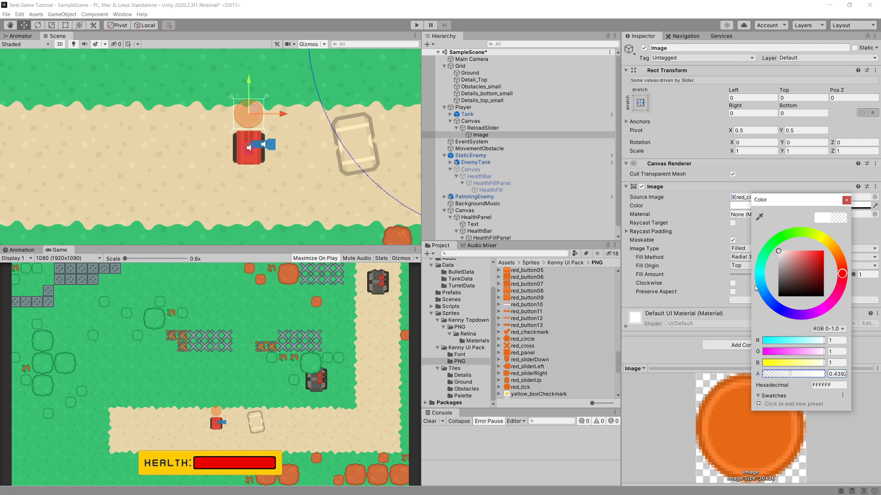
left_click(847, 201)
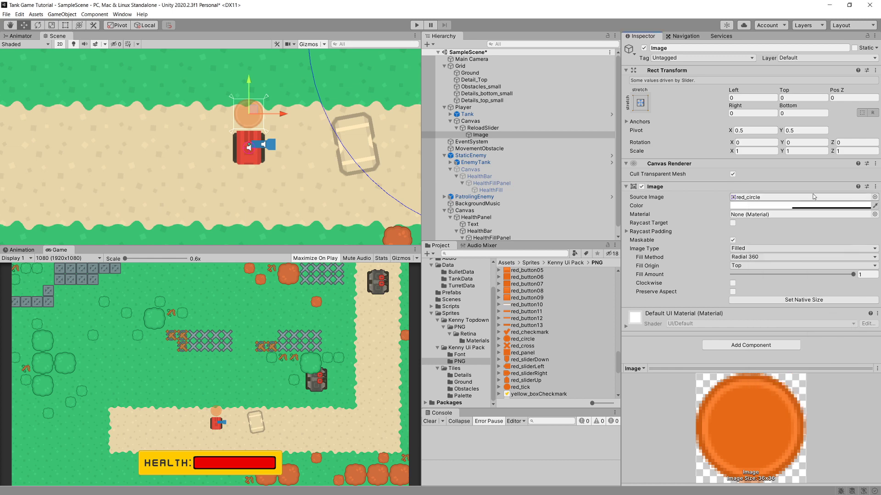
Open the Turret script attached to the player Tank's TankTurret in Visual Studio.
left_click(489, 128)
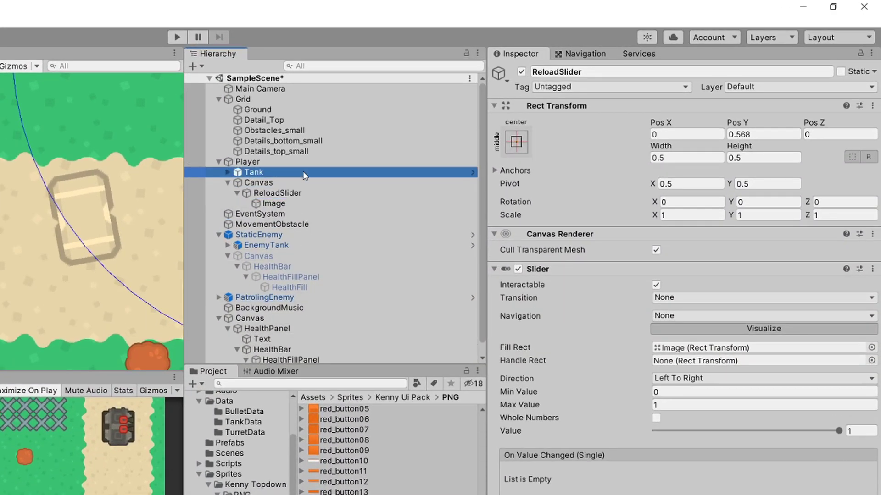
left_click(377, 135)
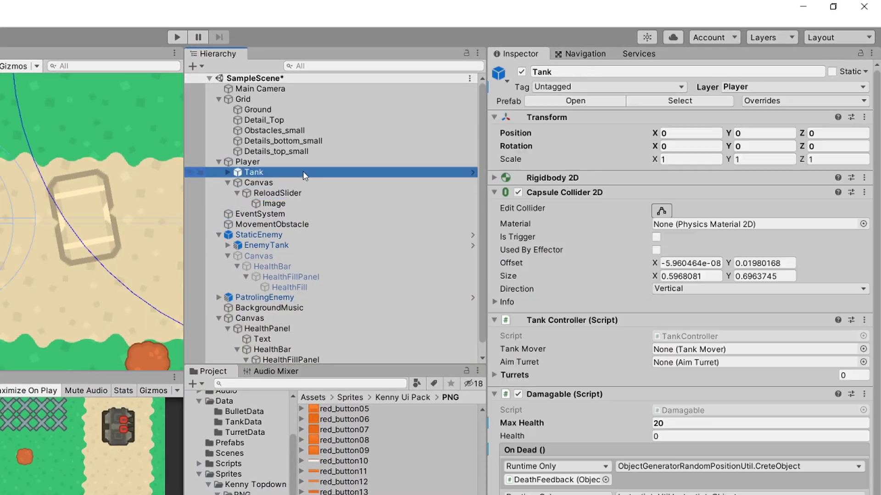
left_click(227, 173)
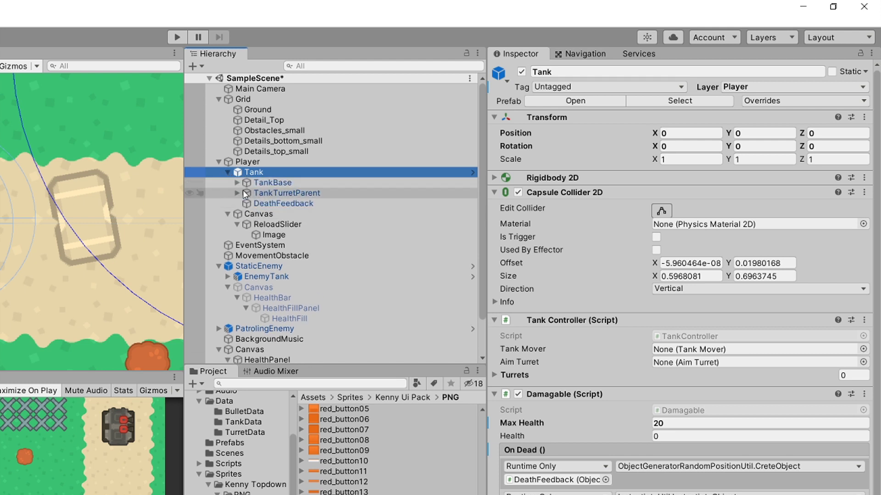
left_click(238, 191)
left_click(247, 203)
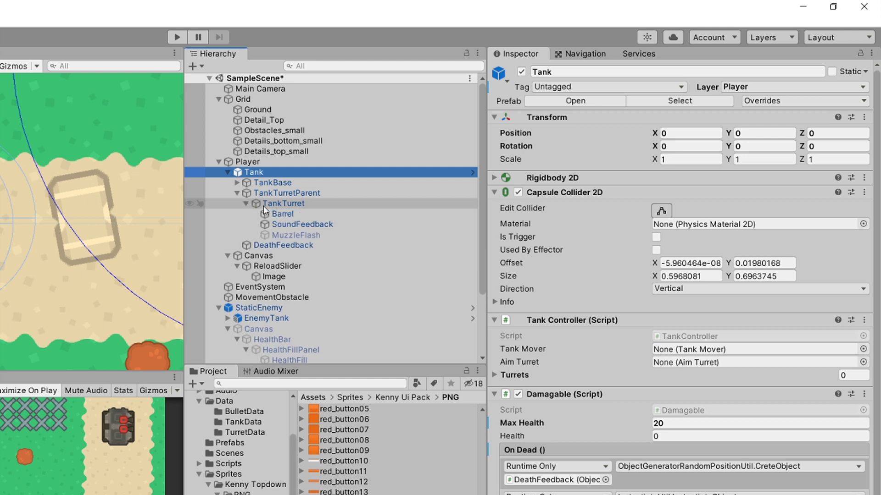
left_click(260, 205)
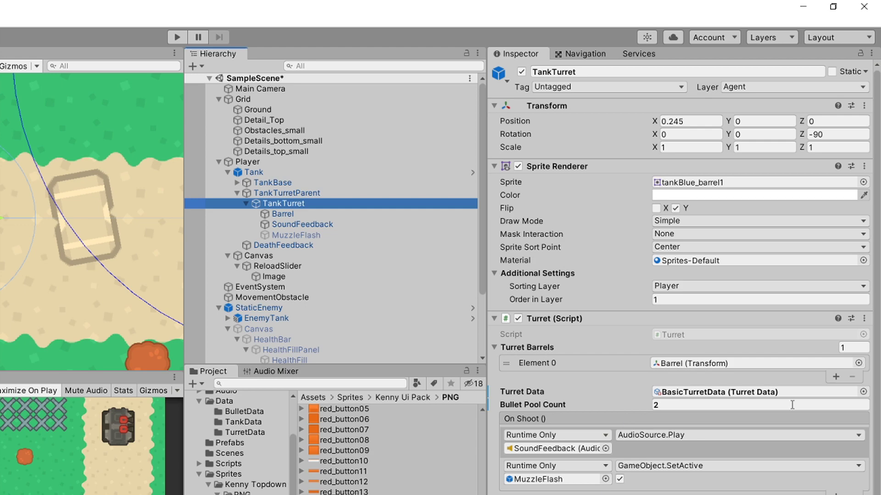
left_click(864, 318)
left_click(803, 467)
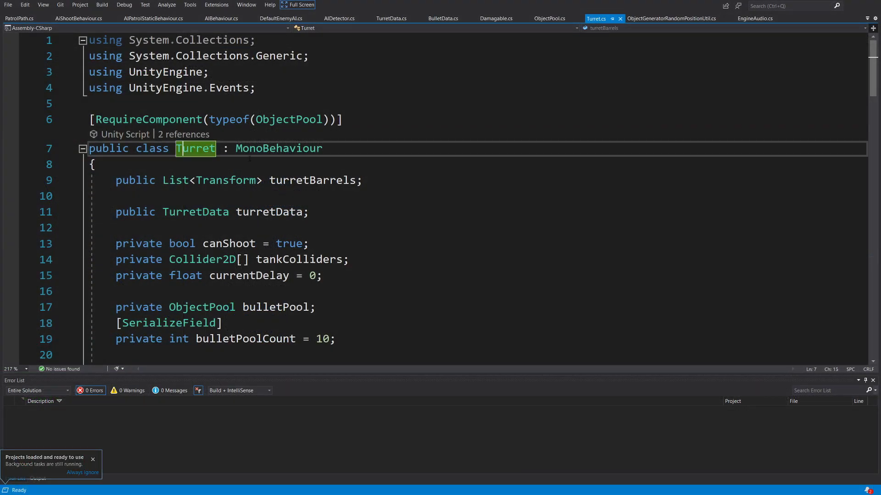
Examine how the Turret class declares OnReloading and passes currentDelay to it in Start and Update.
left_click(326, 294)
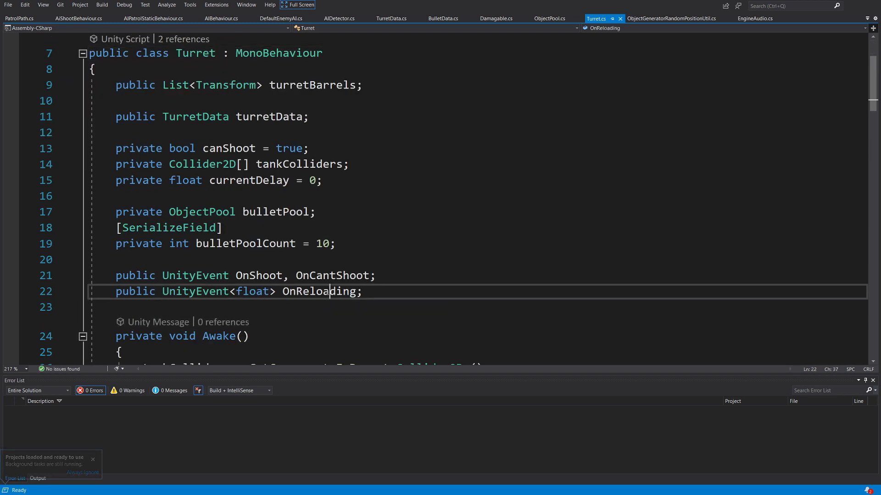
scroll(307, 236, "down", 6)
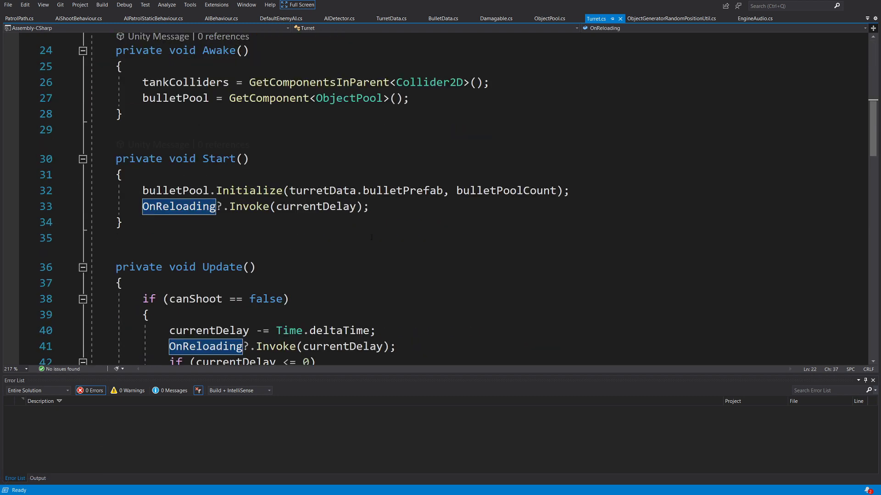
scroll(340, 257, "up", 1)
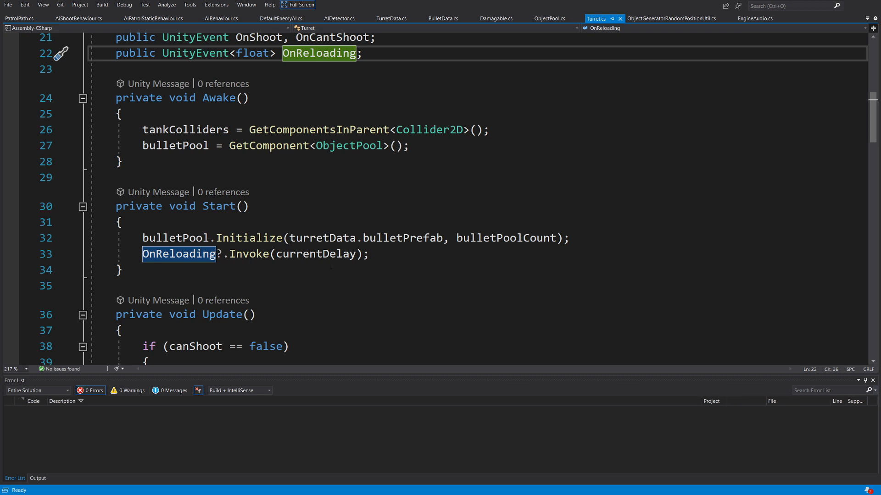
left_click(323, 254)
scroll(323, 261, "down", 3)
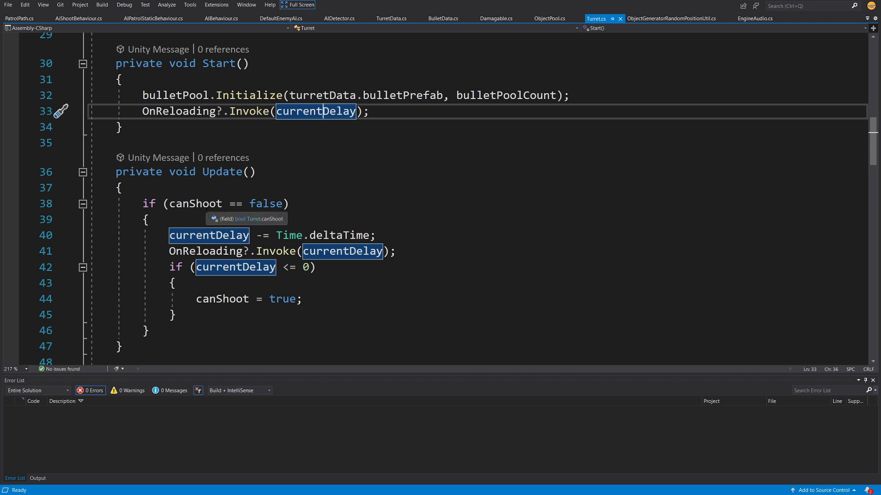
left_click(195, 111)
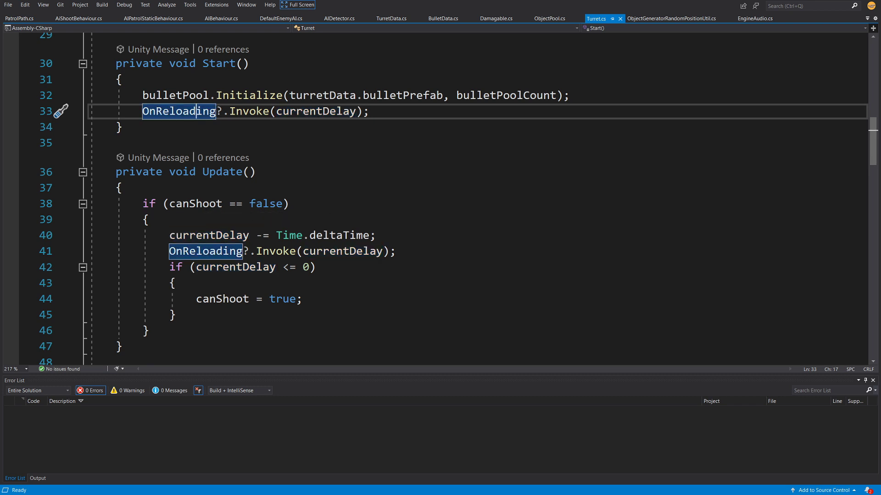
left_click(169, 235)
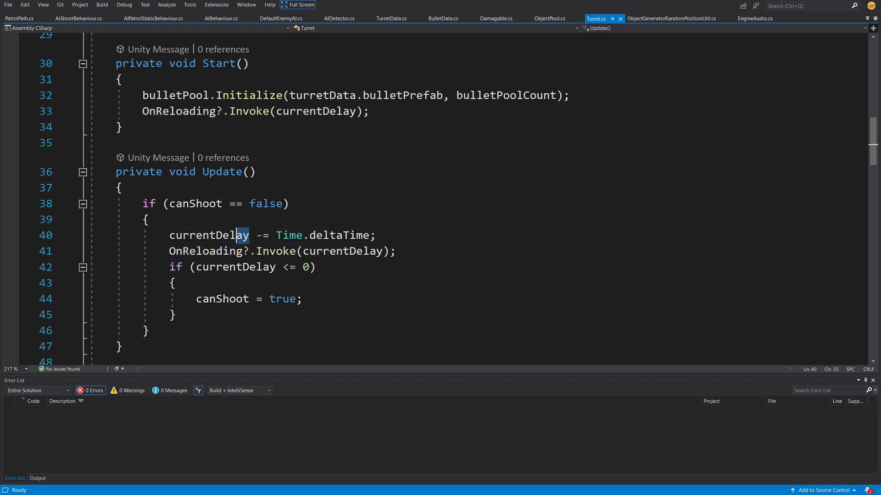
left_click_drag(169, 251, 383, 252)
left_click(258, 253)
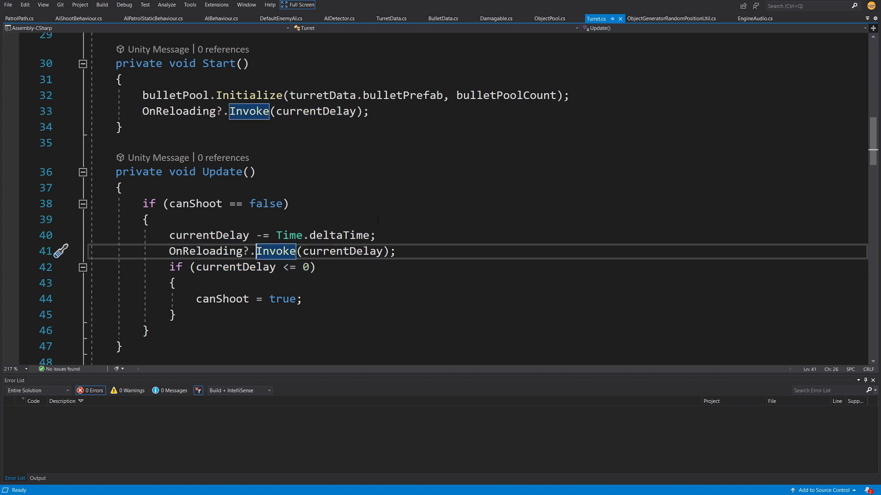
left_click(343, 252)
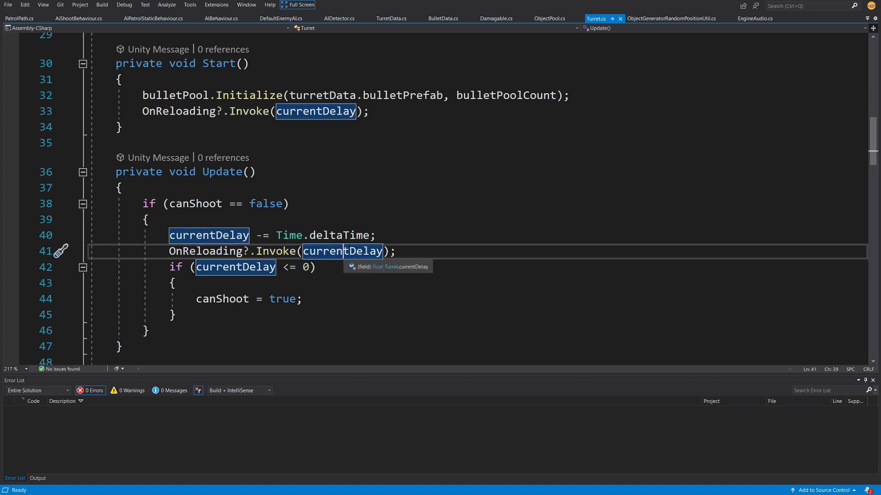
left_click(321, 213)
scroll(409, 114, "down", 2)
left_click(360, 156)
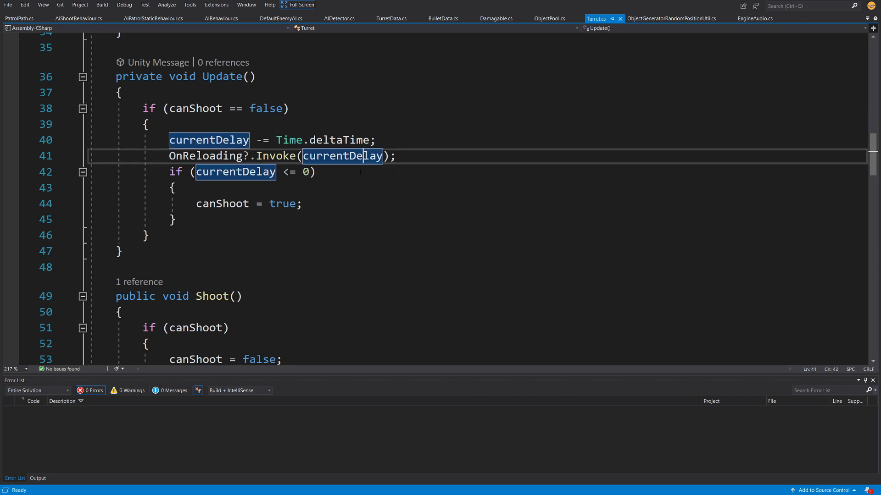
scroll(353, 177, "down", 3)
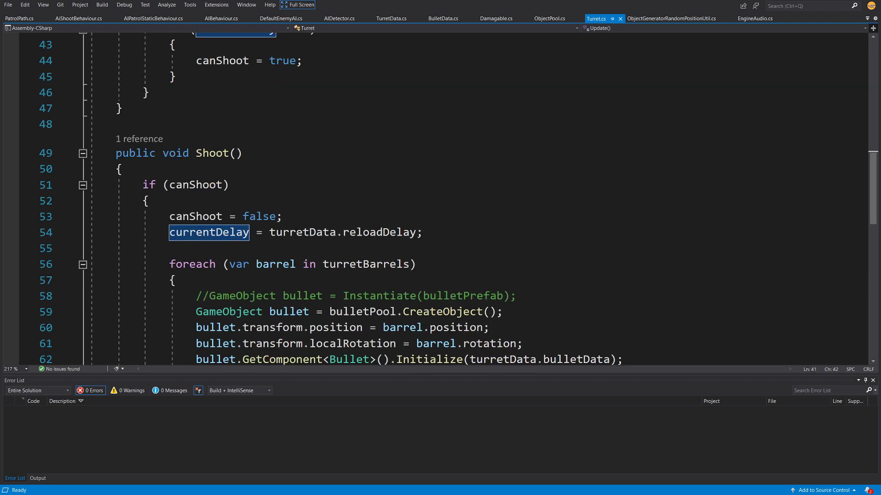
Divide currentDelay by turretData.reloadDelay in Update's OnReloading invocation, reusing the expression from Shoot, and save the script.
left_click(298, 232)
left_click(376, 232)
left_click_drag(416, 232, 269, 232)
key("ctrl+c")
scroll(307, 233, "up", 4)
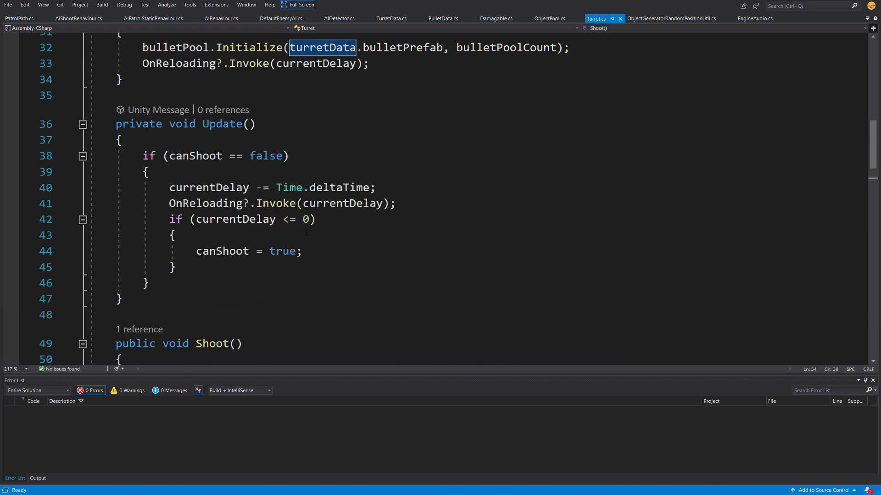
left_click(383, 203)
type("/")
key("ctrl+v")
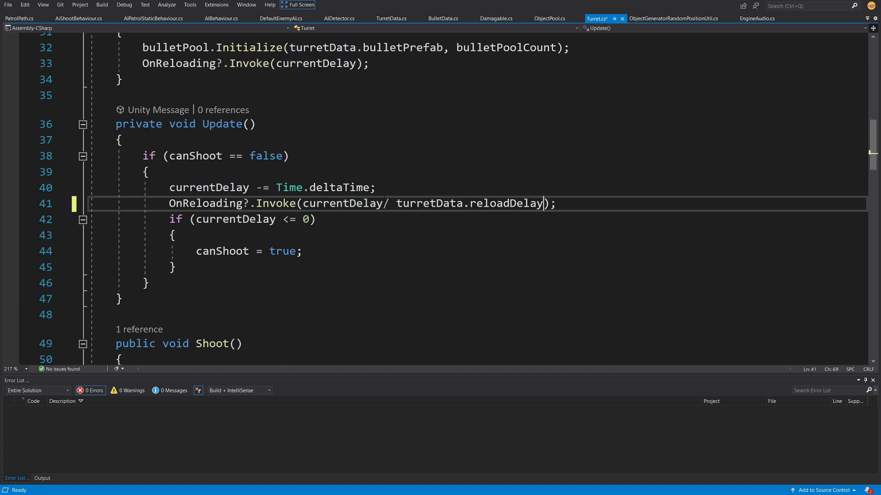
left_click(526, 214)
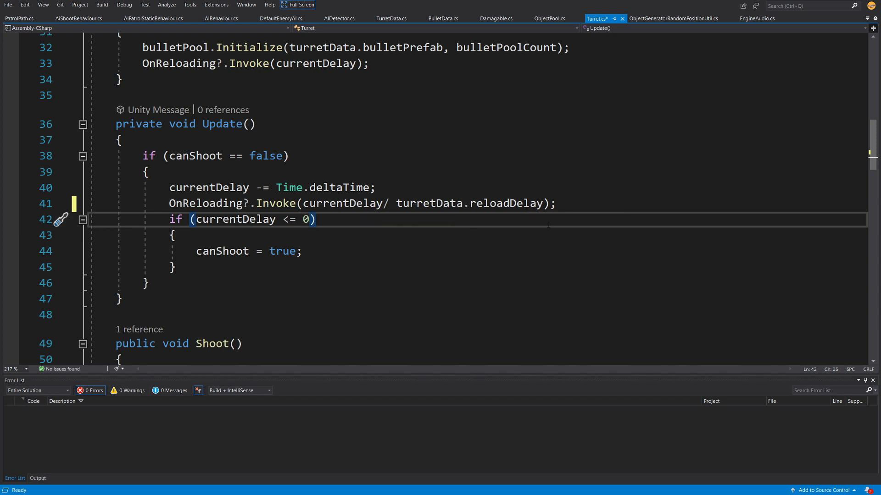
left_click_drag(304, 204, 539, 203)
left_click(482, 231)
key("ctrl+s")
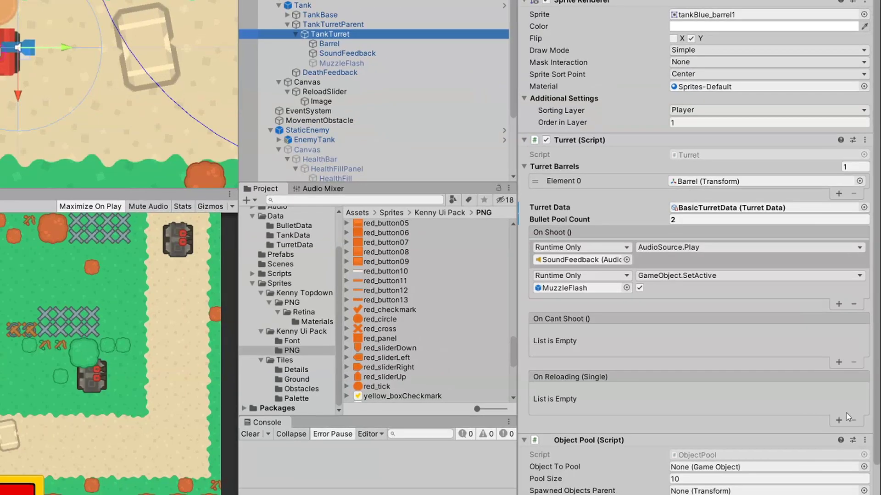
Back in Unity, add ReloadSlider as a listener to TankTurret's On Reloading event and bind it to the dynamic Slider.value.
left_click(852, 411)
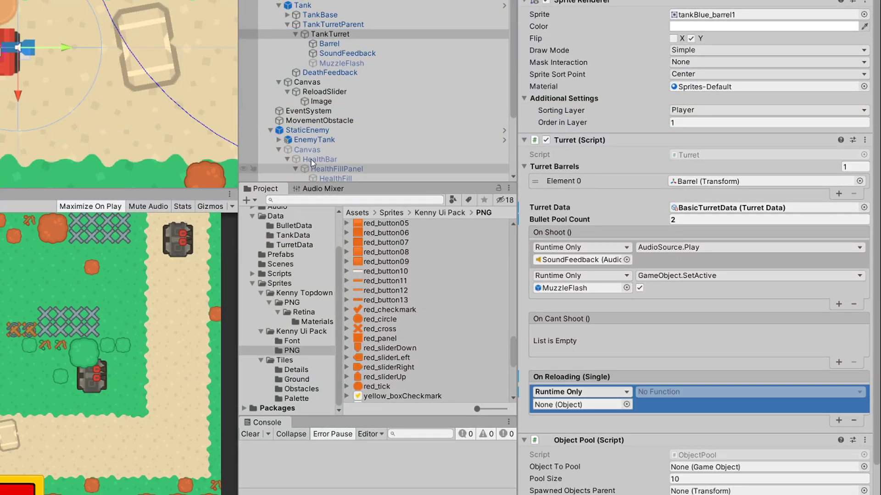
left_click_drag(560, 391, 581, 405)
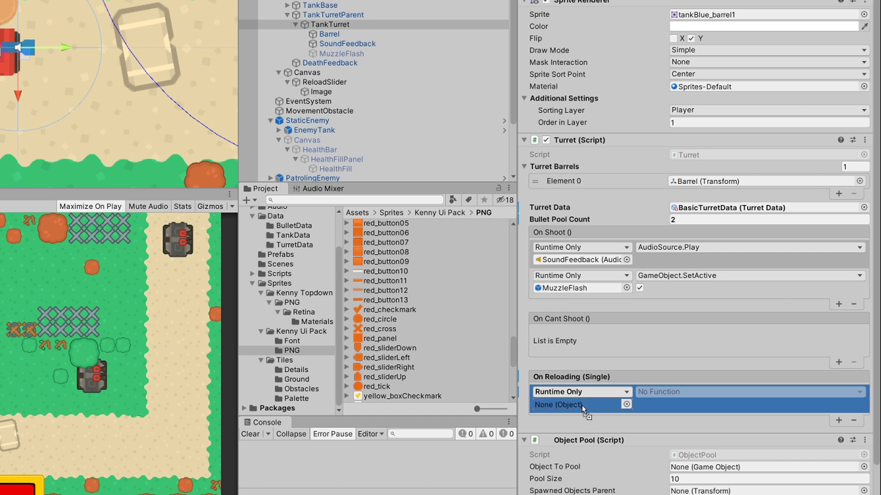
left_click(673, 392)
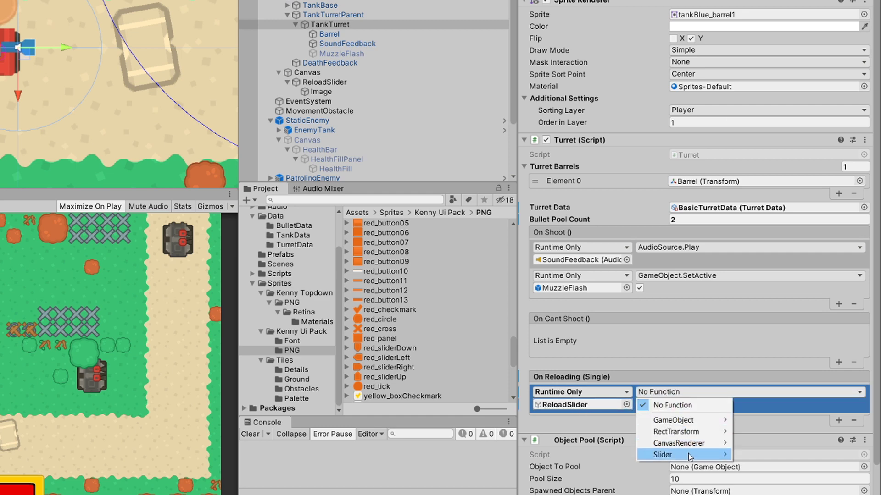
mouse_move(665, 454)
left_click(808, 131)
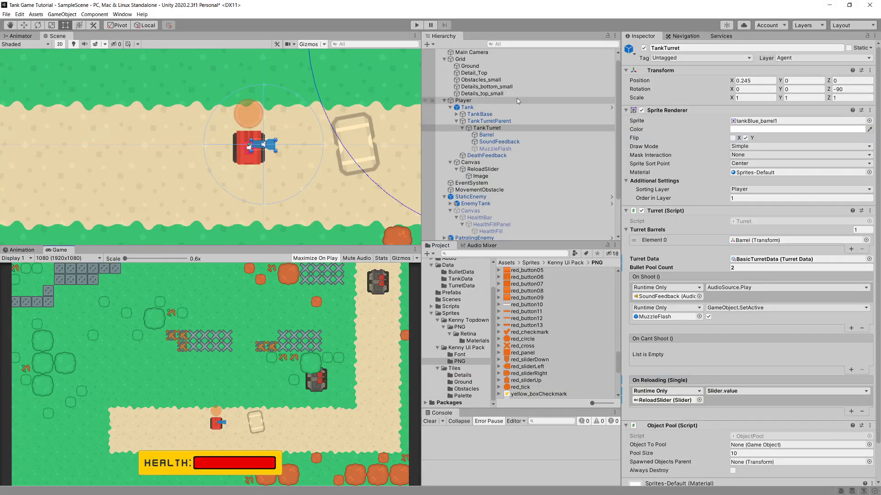
Assign the player's Tank as Object To Follow in the Ui Follow Tank script of the Player's Canvas.
left_click(491, 162)
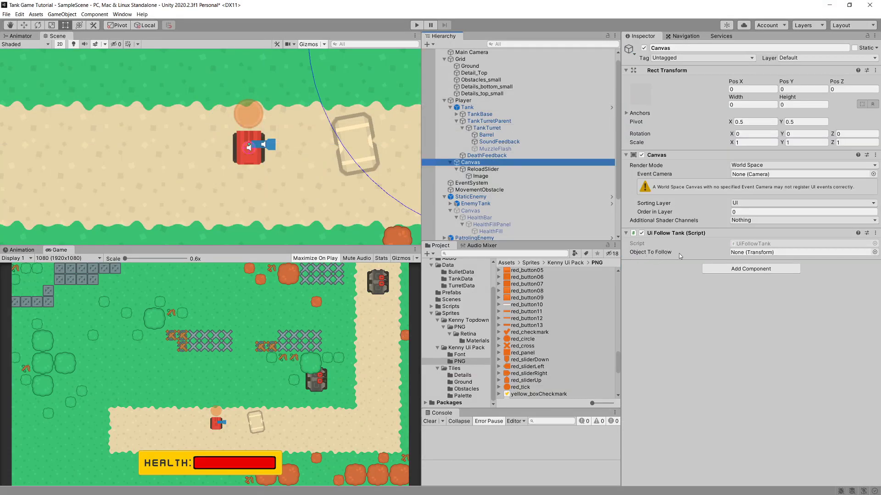
left_click_drag(467, 107, 756, 252)
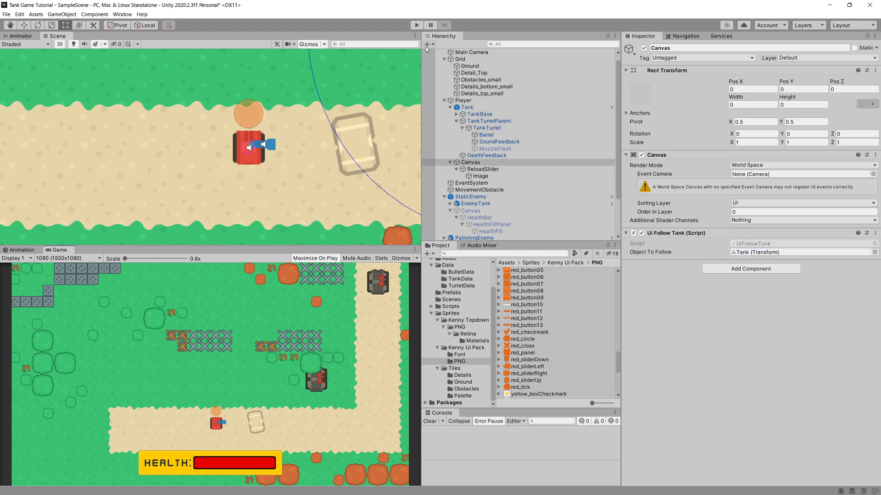
Run the game and fire the player tank several times to check the circular reload indicator.
left_click(416, 25)
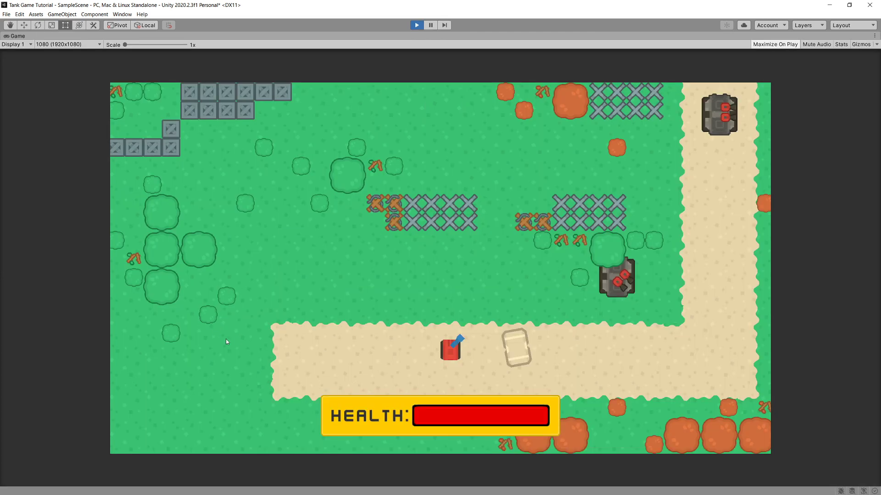
left_click(379, 248)
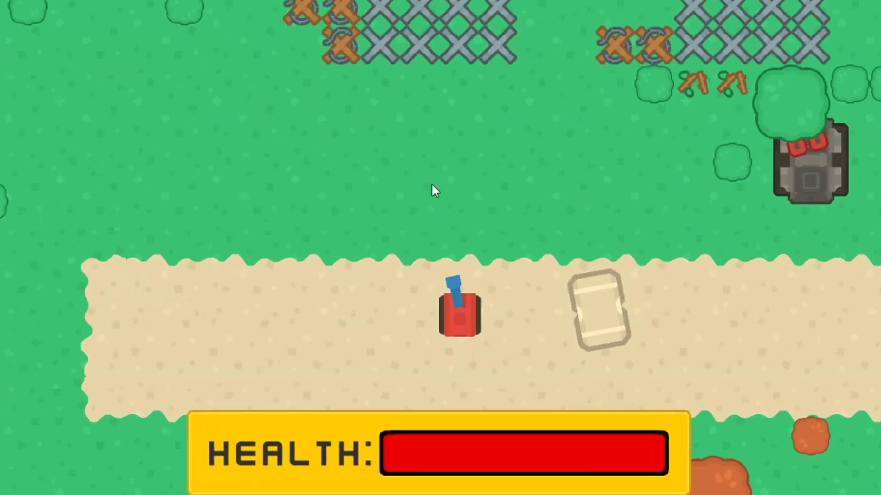
left_click(389, 115)
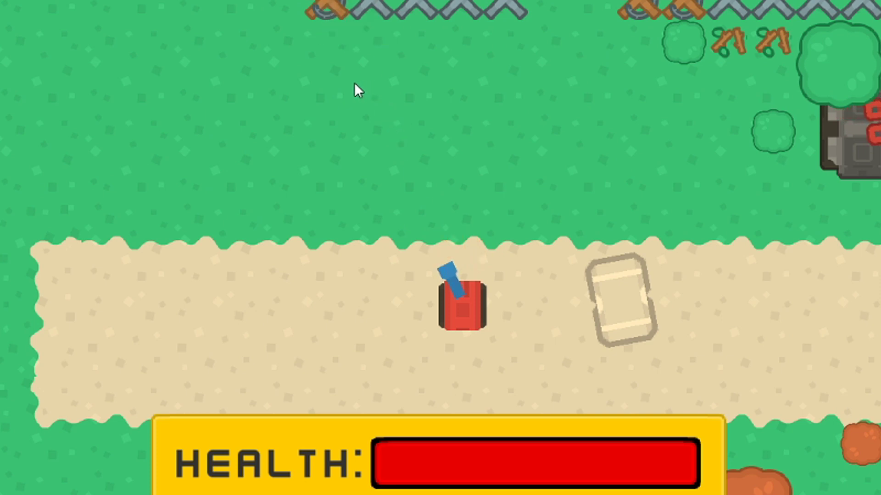
left_click(292, 63)
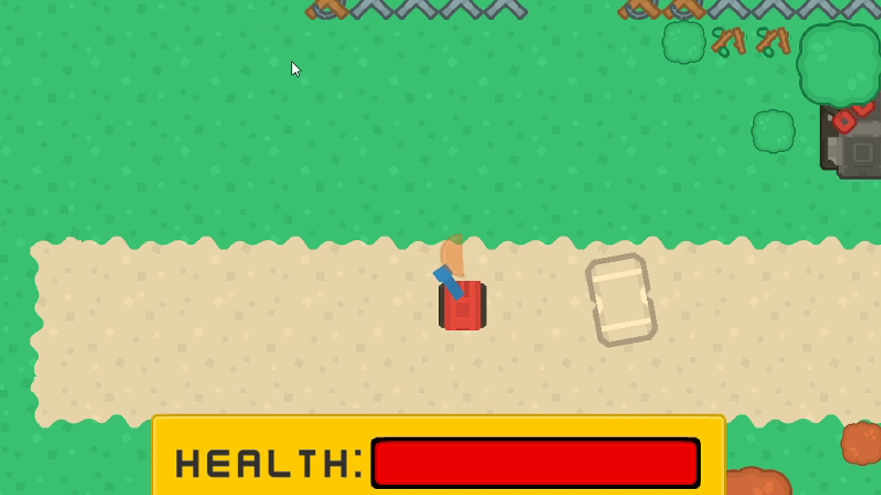
Drive the player tank around the sand road while firing to check that the circular reload indicator follows it.
left_click(290, 61)
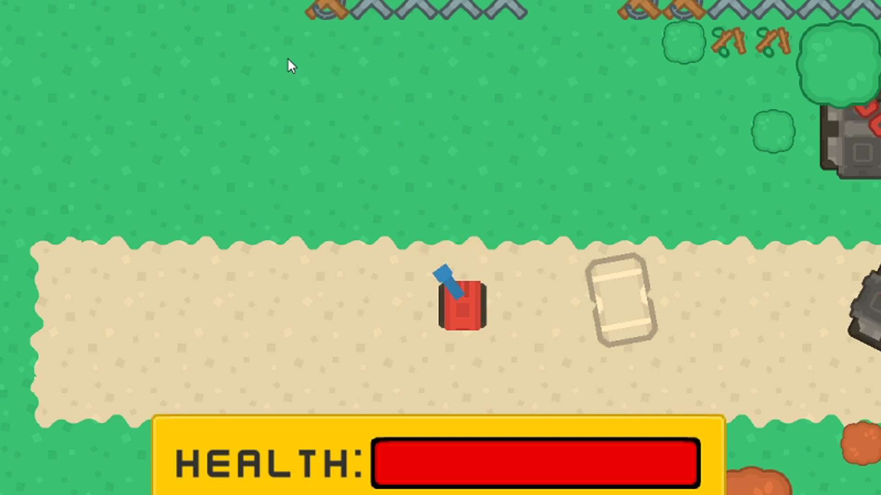
key("a")
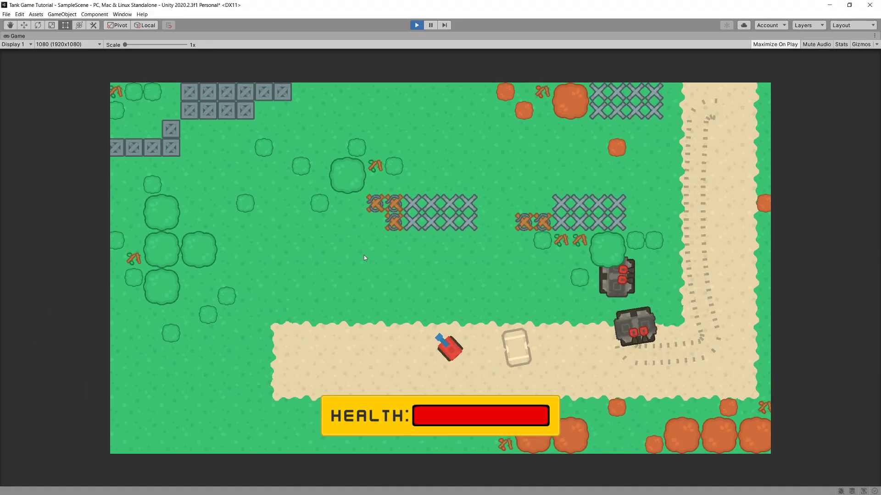
key("w")
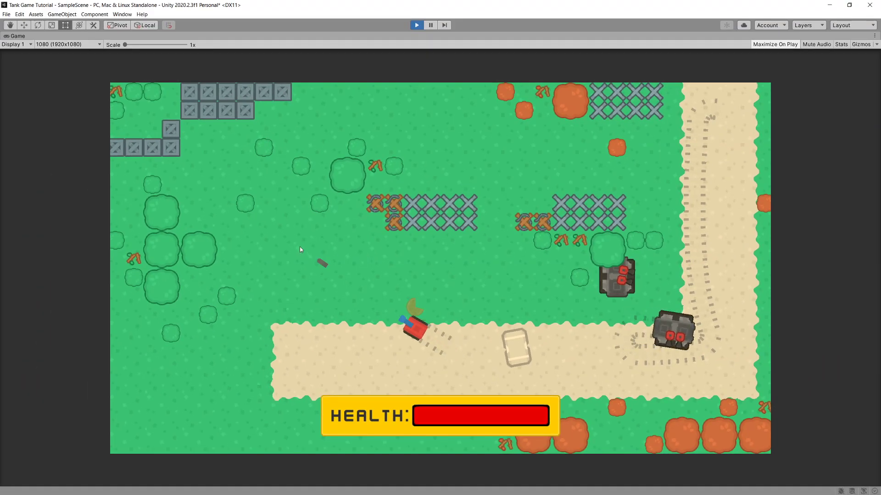
left_click(258, 322)
key("a")
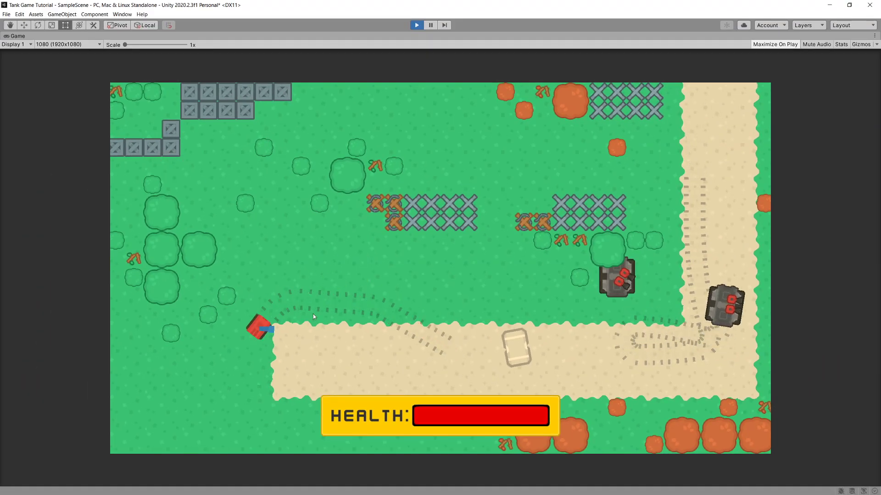
left_click(334, 289)
key("d")
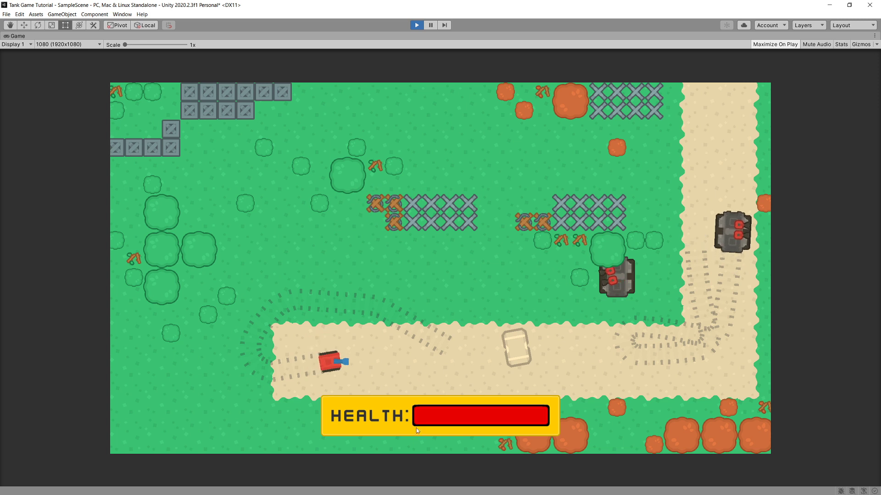
key("w")
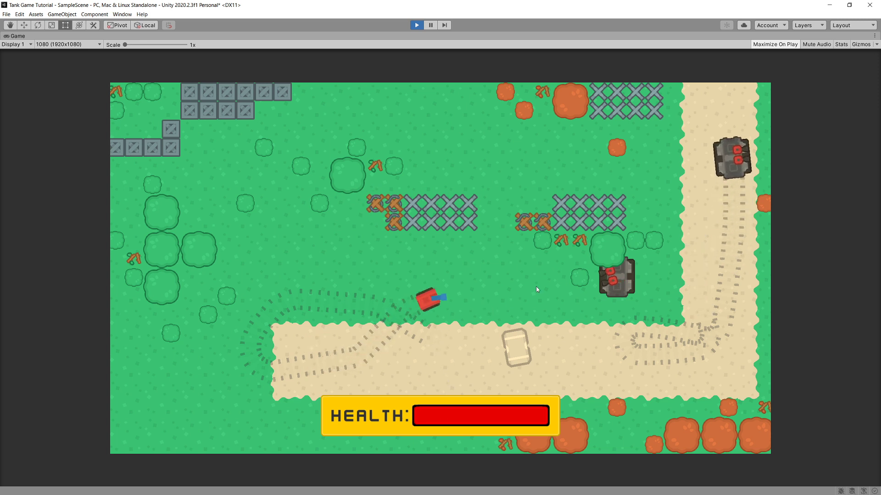
Shoot the enemy tank beside the bushes until it is destroyed, testing the reload indicator in combat, and stop the game.
left_click(574, 283)
key("s")
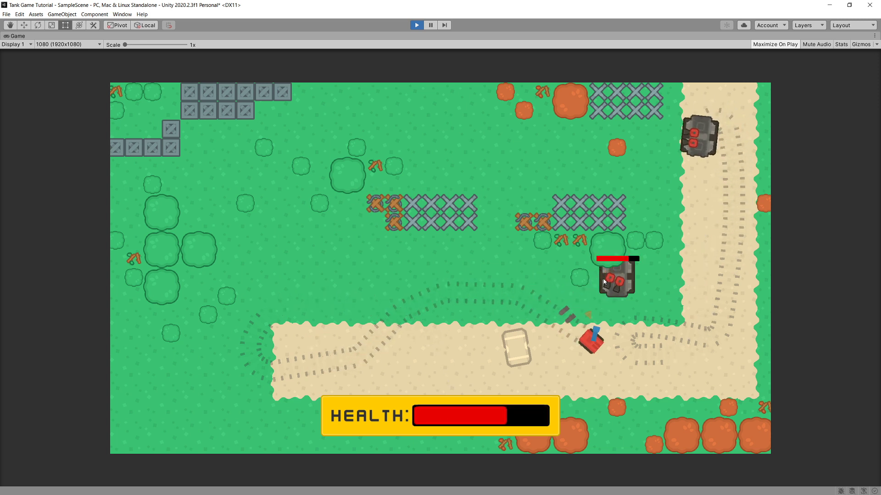
left_click(605, 277)
key("a")
left_click(607, 276)
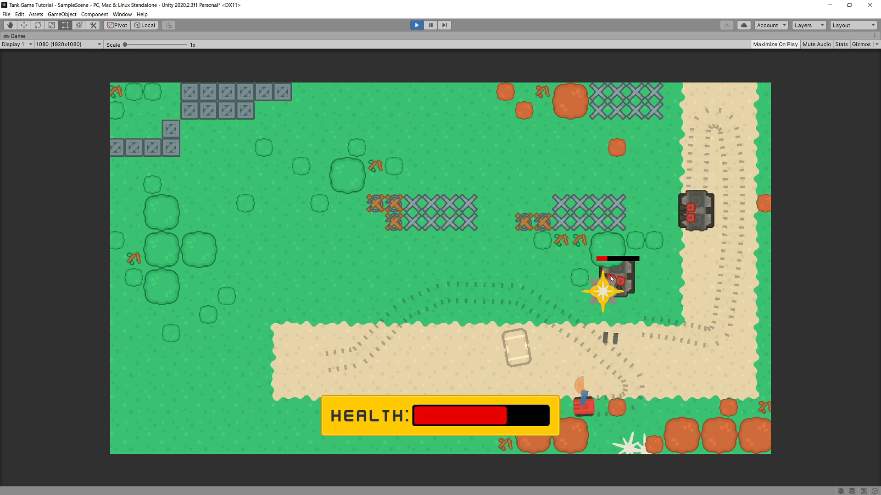
left_click(611, 274)
key("w")
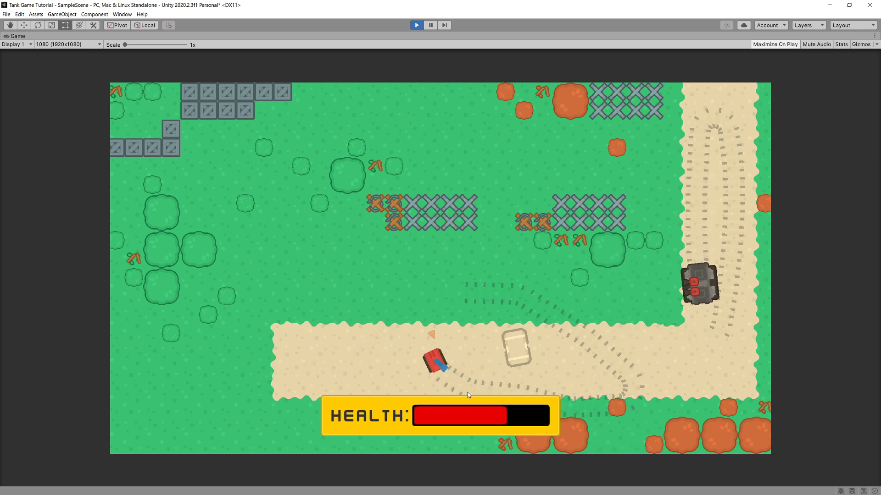
key("w")
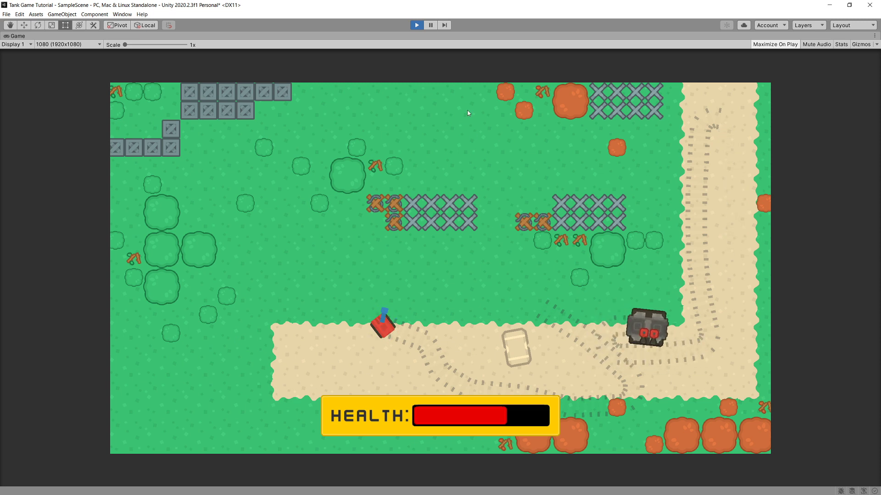
left_click(418, 25)
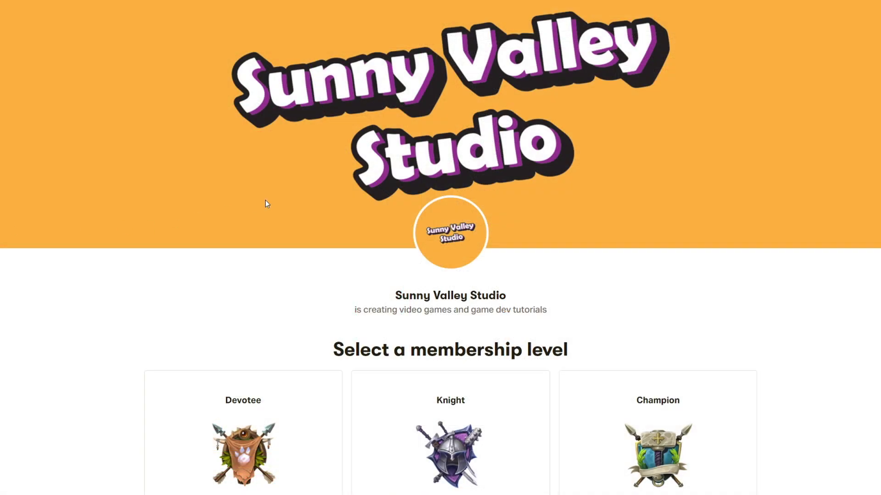
scroll(266, 204, "down", 6)
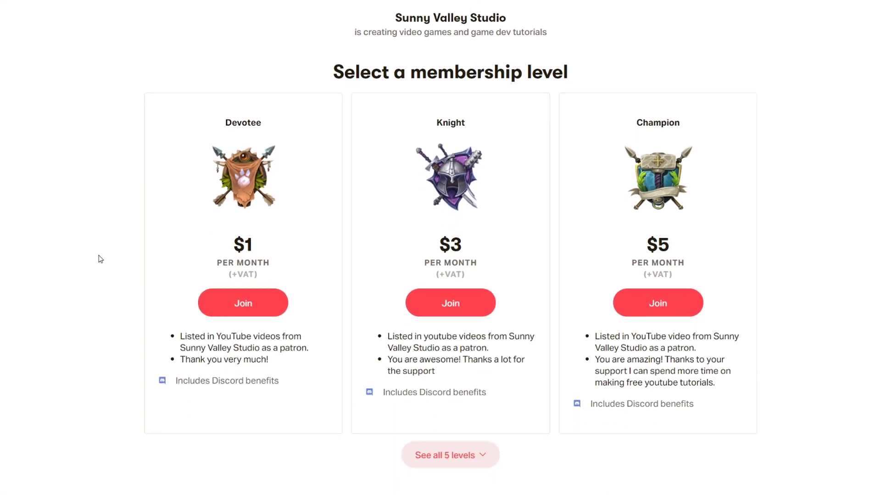